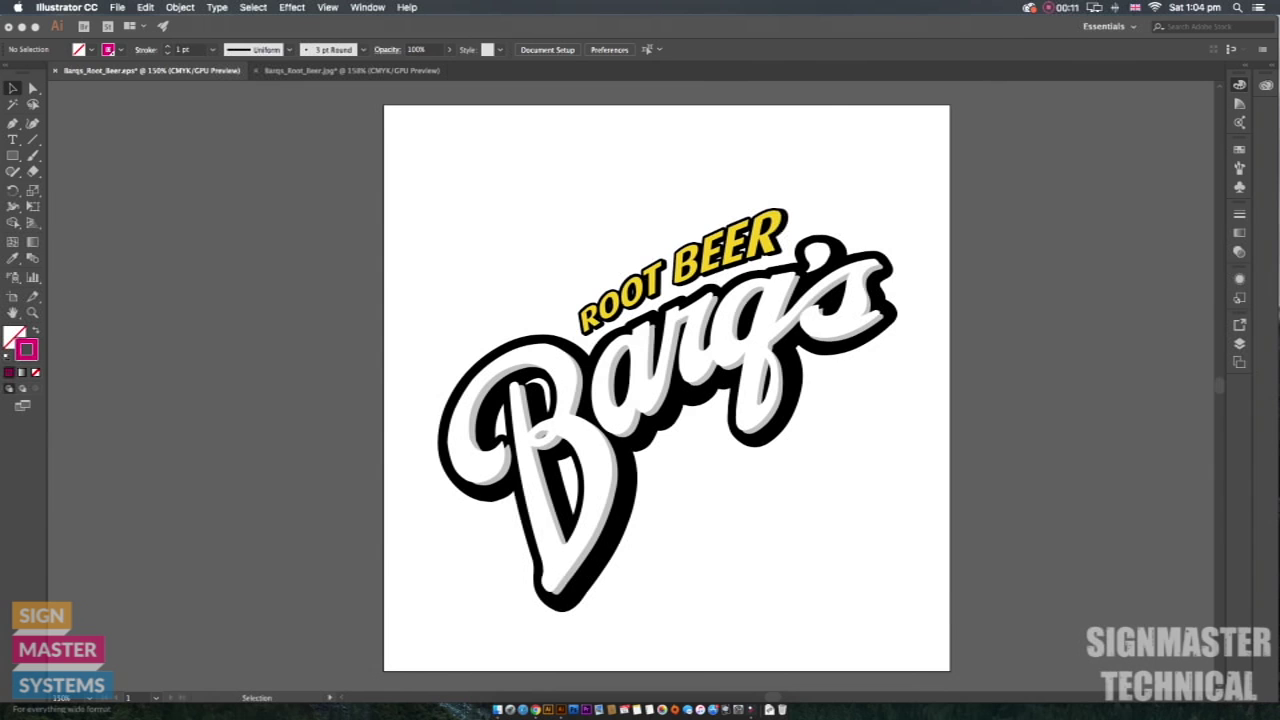
# Step: Compare the vector artwork in Barqs_Root_Beer.eps with the placed image in Barqs_Root_Beer.jpg by selecting everything in each document
pyautogui.press('super+Tab')
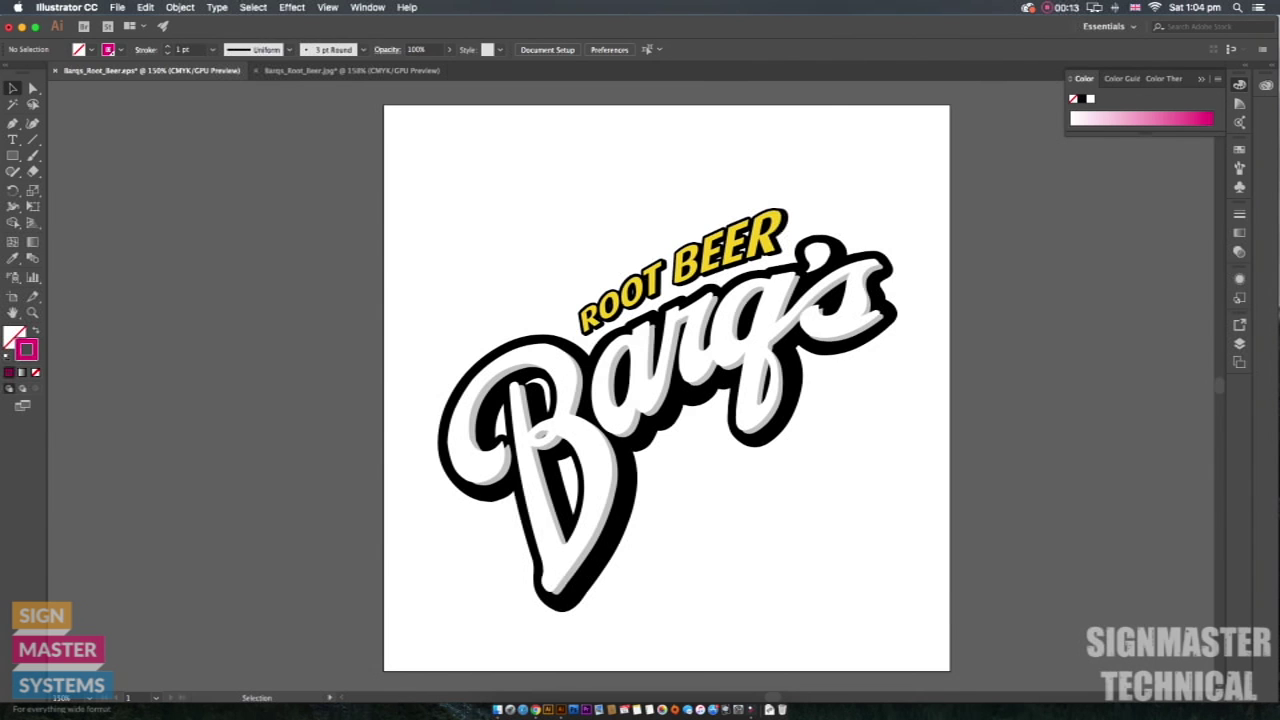
pyautogui.press('super+a')
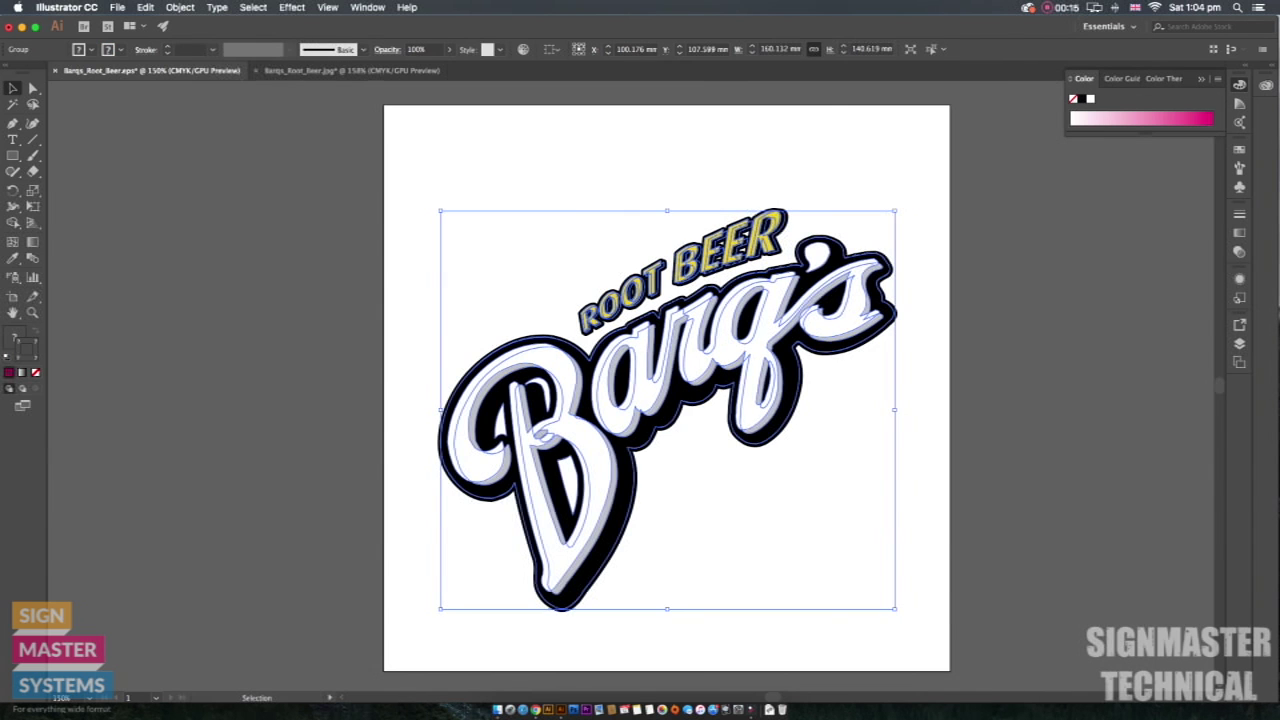
pyautogui.click(351, 70)
pyautogui.press('super+a')
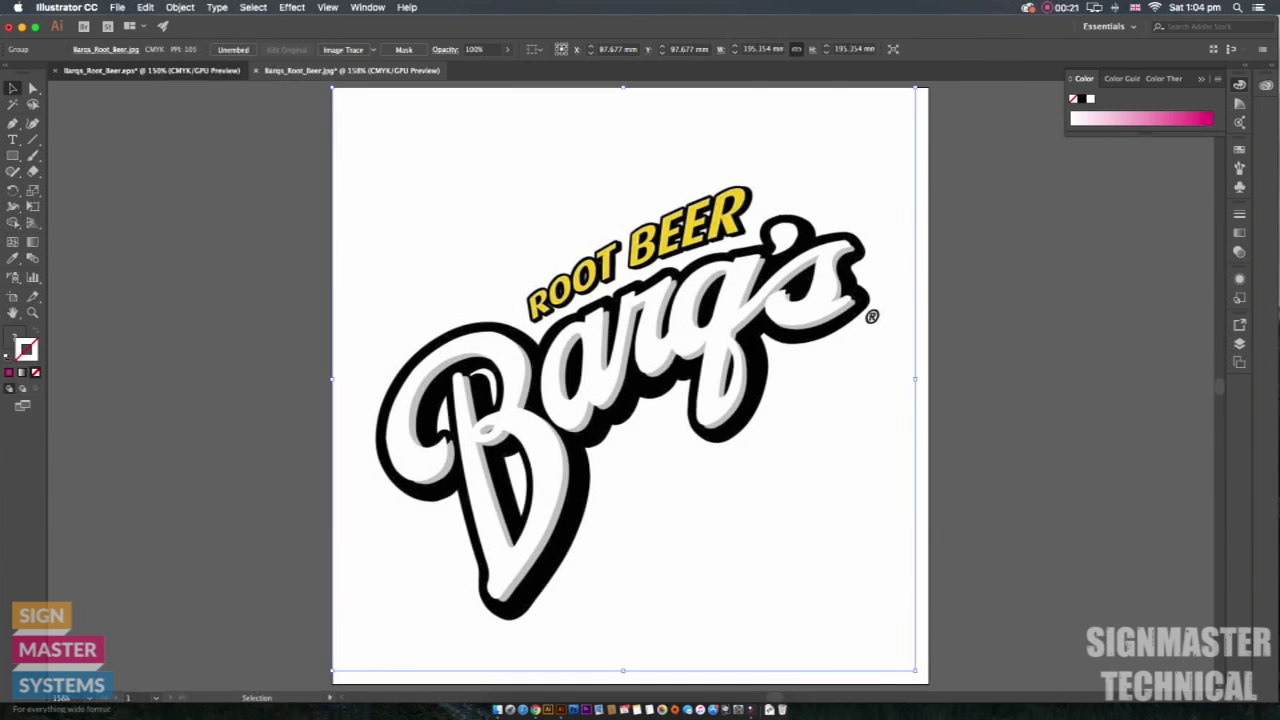
pyautogui.hotkey('ctrl', 'Tab')
pyautogui.press('shift+super+a')
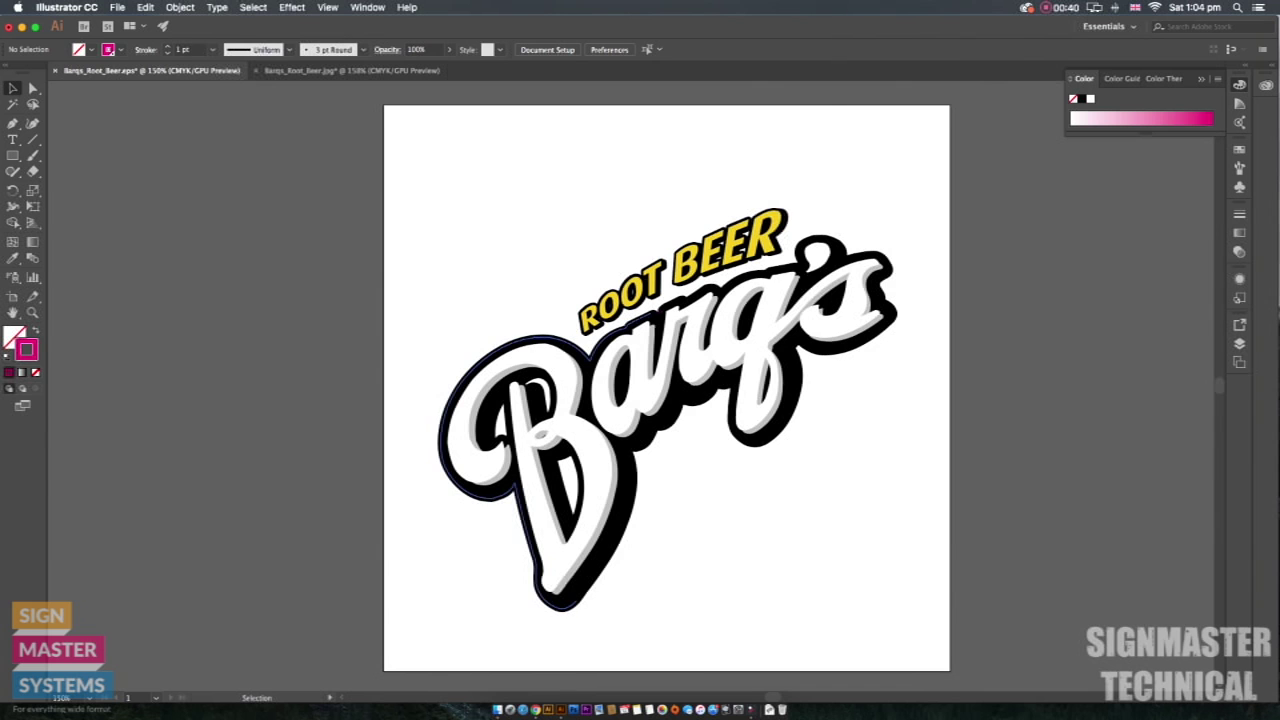
# Step: Isolate the logo's nested group in the EPS document and select both black outline paths around the Barq's lettering
pyautogui.press('super+a')
pyautogui.doubleClick(682, 316)
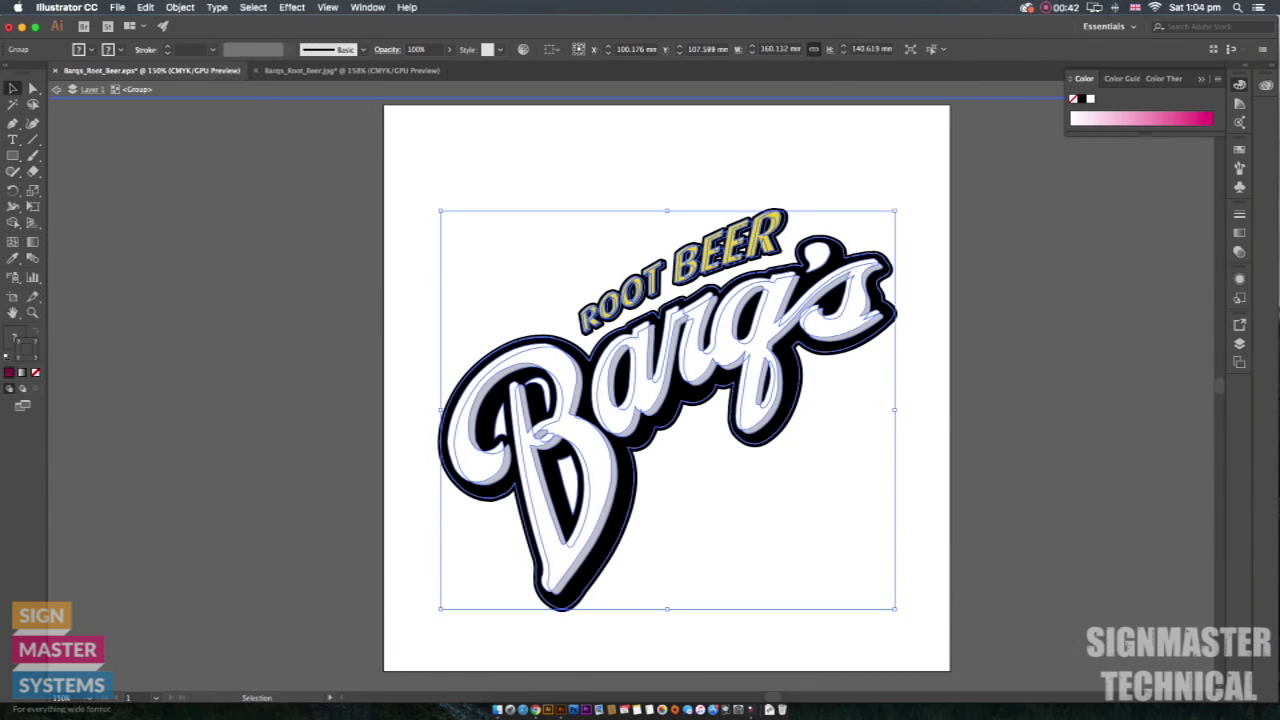
pyautogui.click(682, 316)
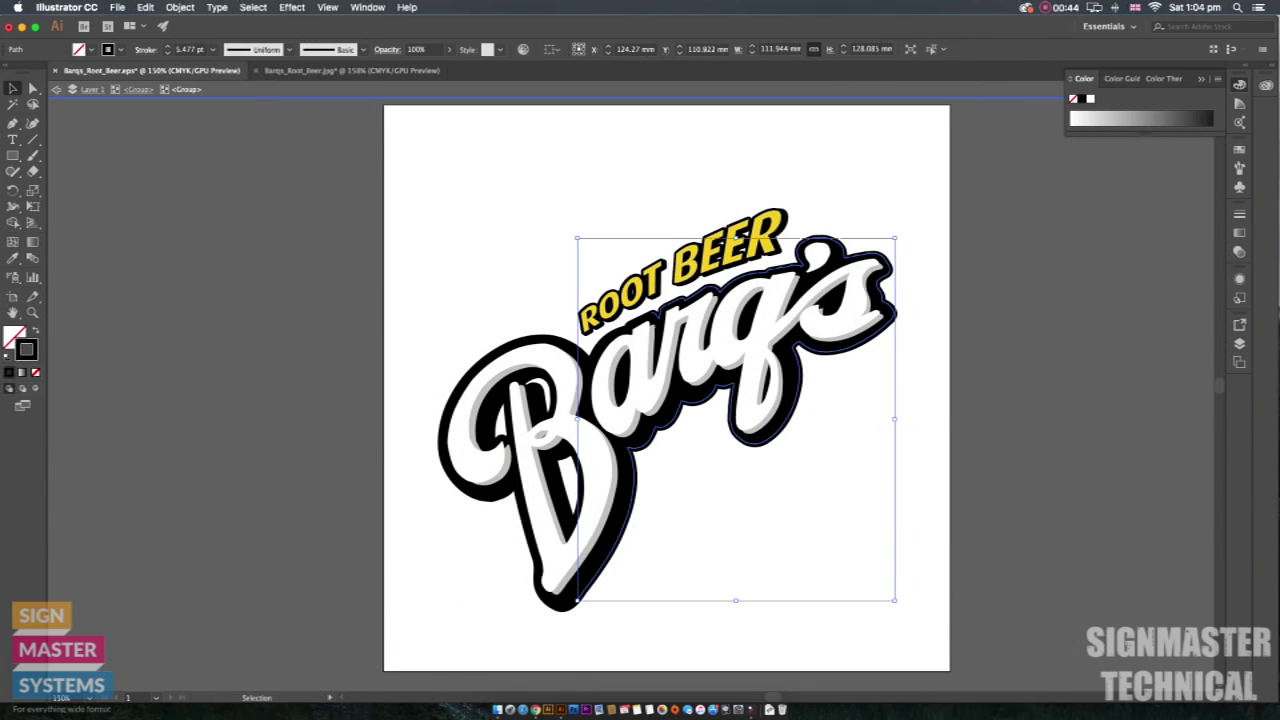
pyautogui.click(656, 314)
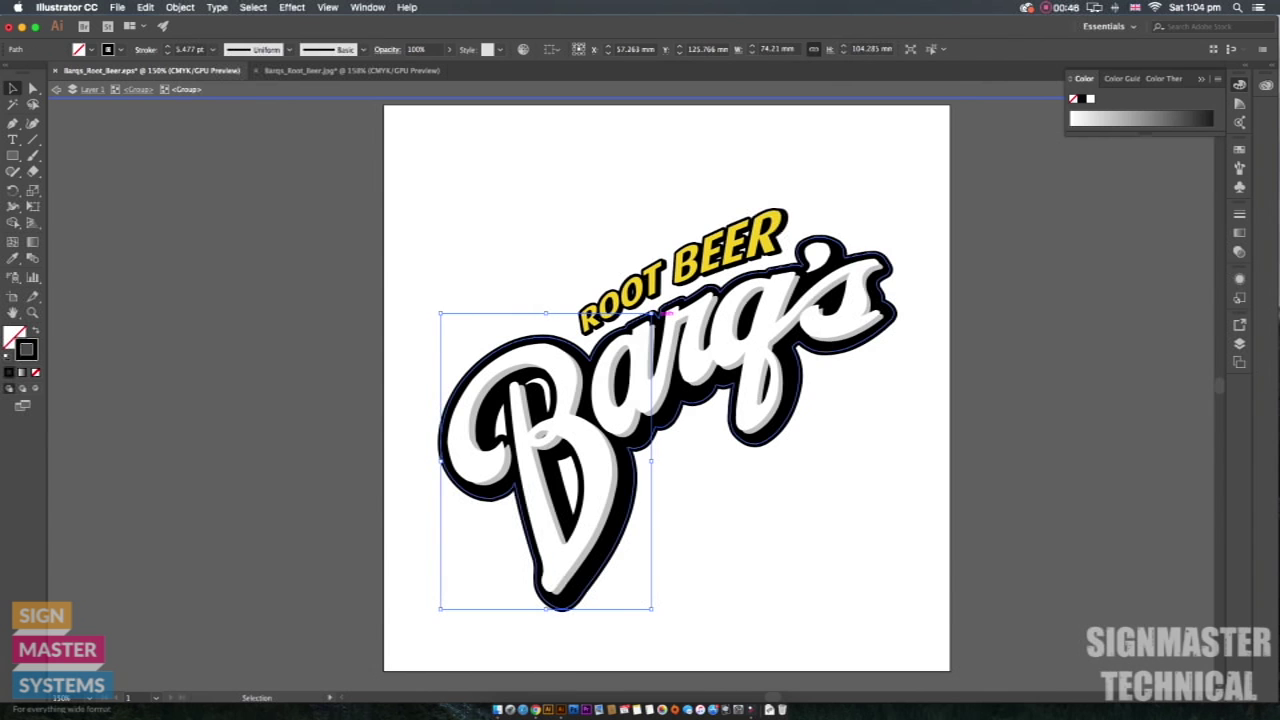
pyautogui.click(663, 313)
pyautogui.doubleClick(663, 313)
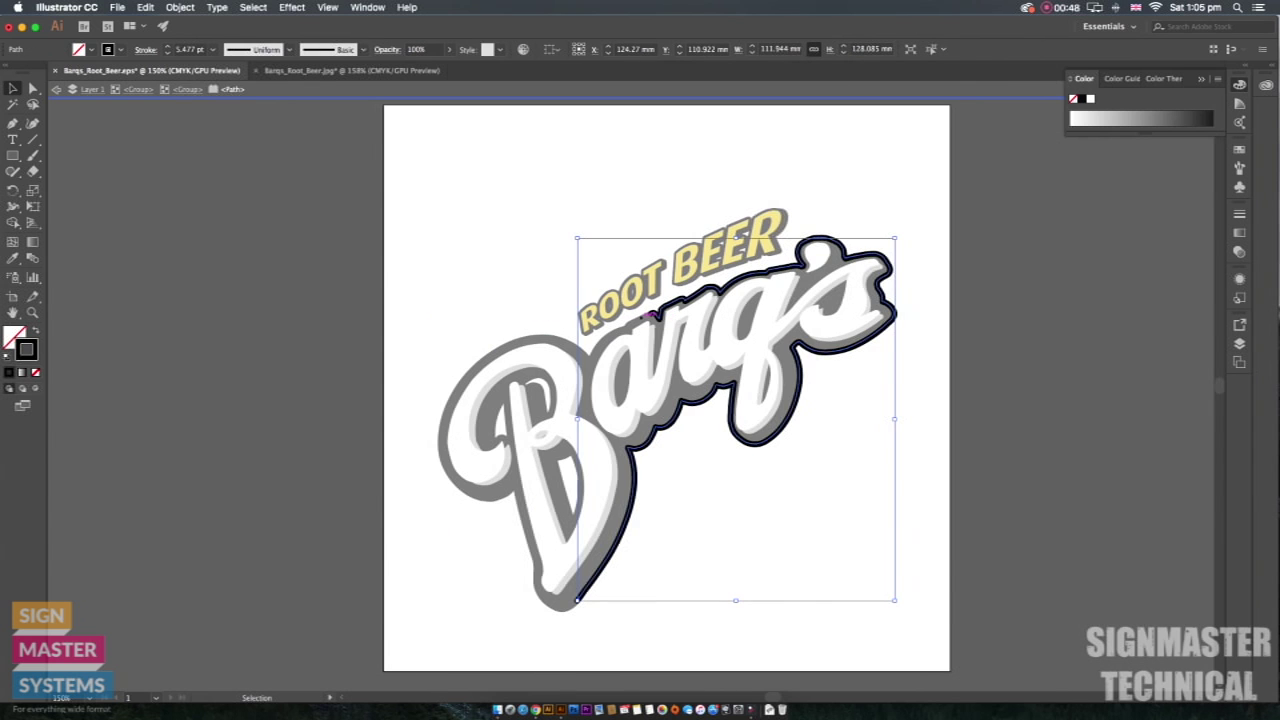
pyautogui.press('Escape')
pyautogui.click(663, 313)
pyautogui.doubleClick(656, 313)
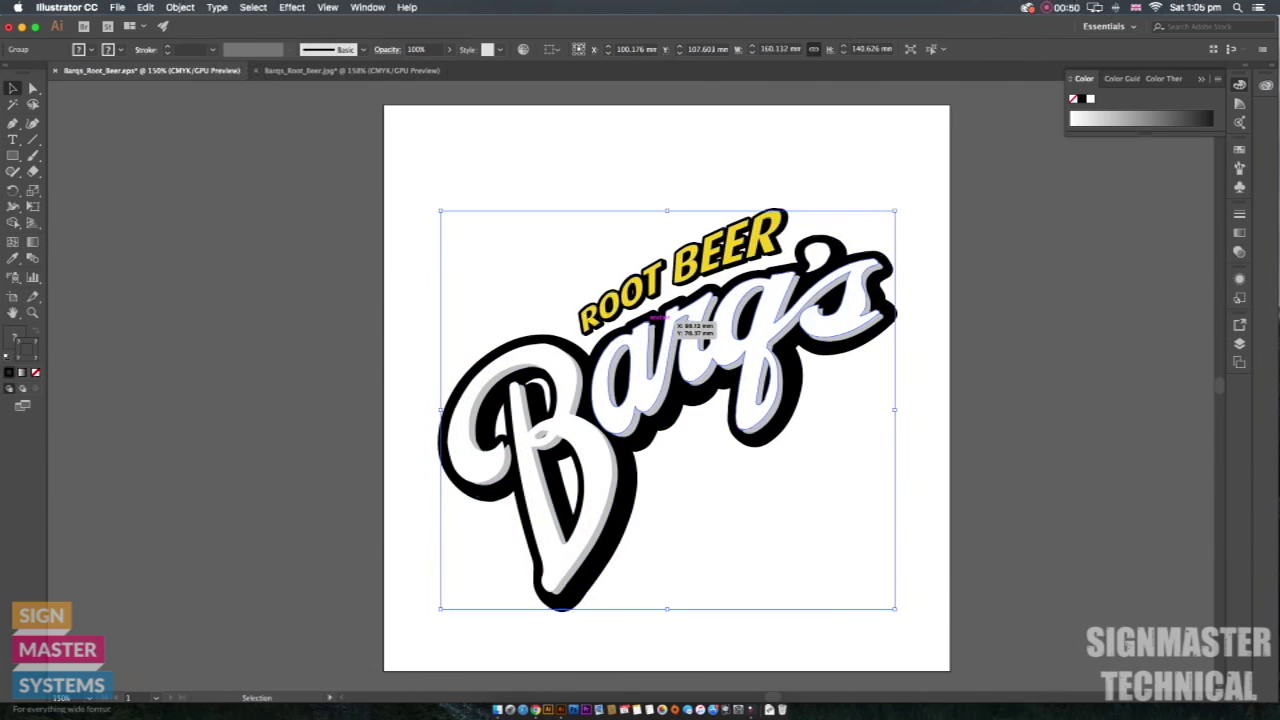
pyautogui.click(653, 313)
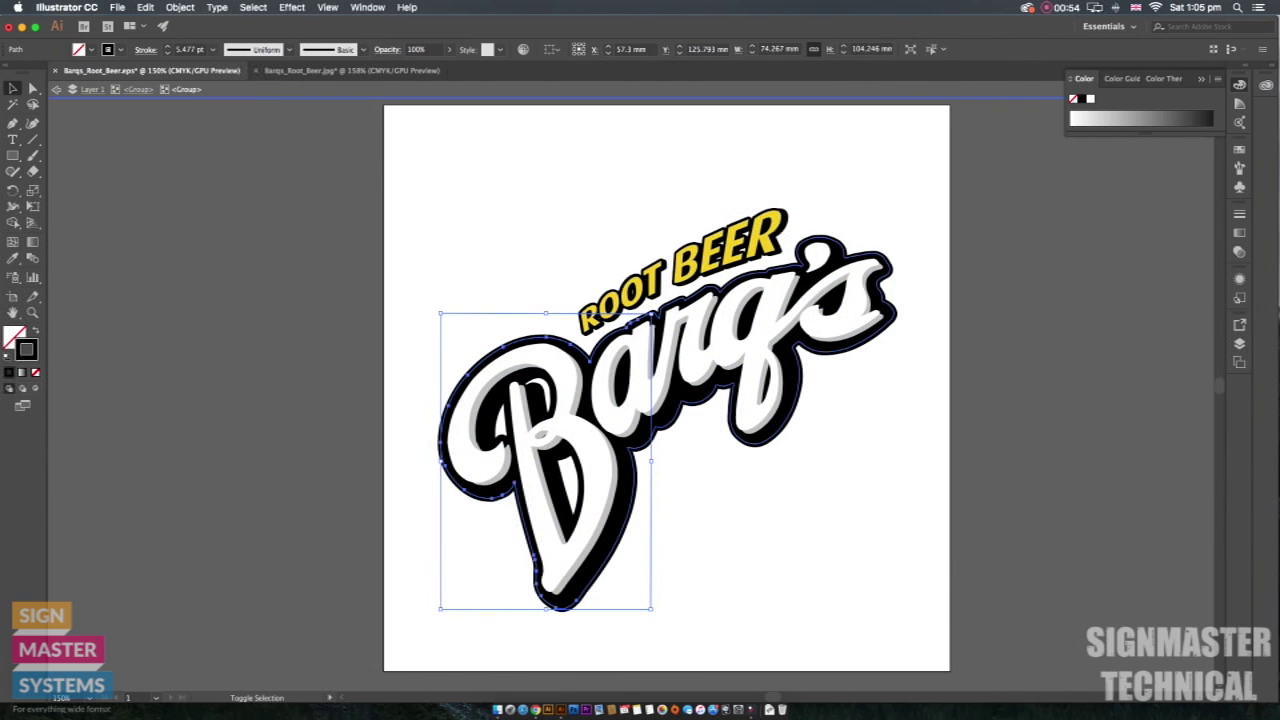
pyautogui.keyDown('shift'); pyautogui.click(683, 300); pyautogui.keyUp('shift')
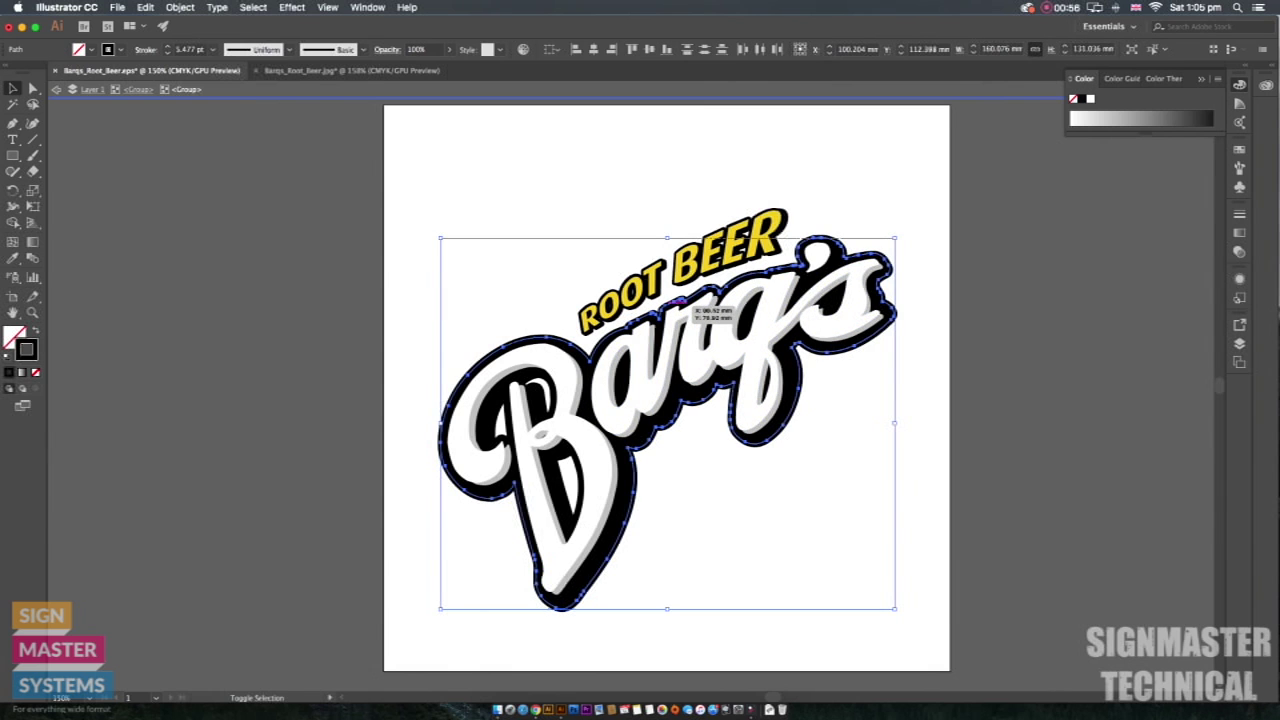
pyautogui.hotkey('ctrl', 'h')
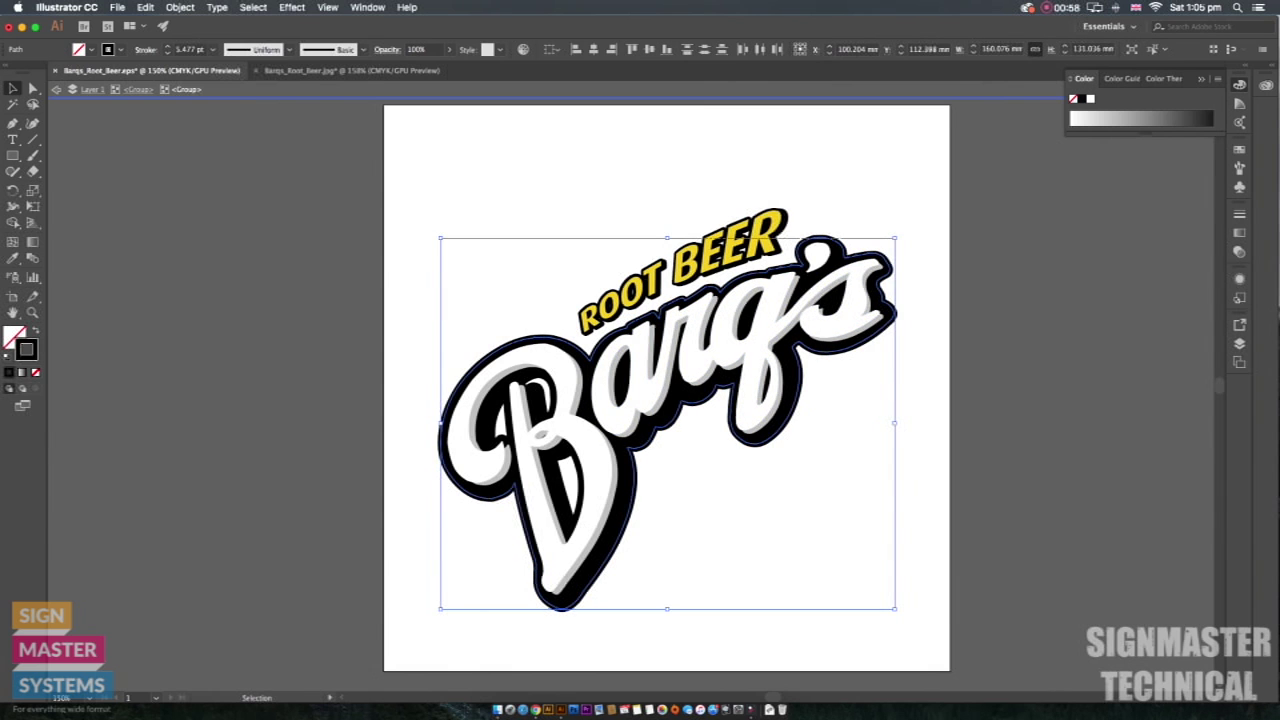
pyautogui.hotkey('ctrl', 'h')
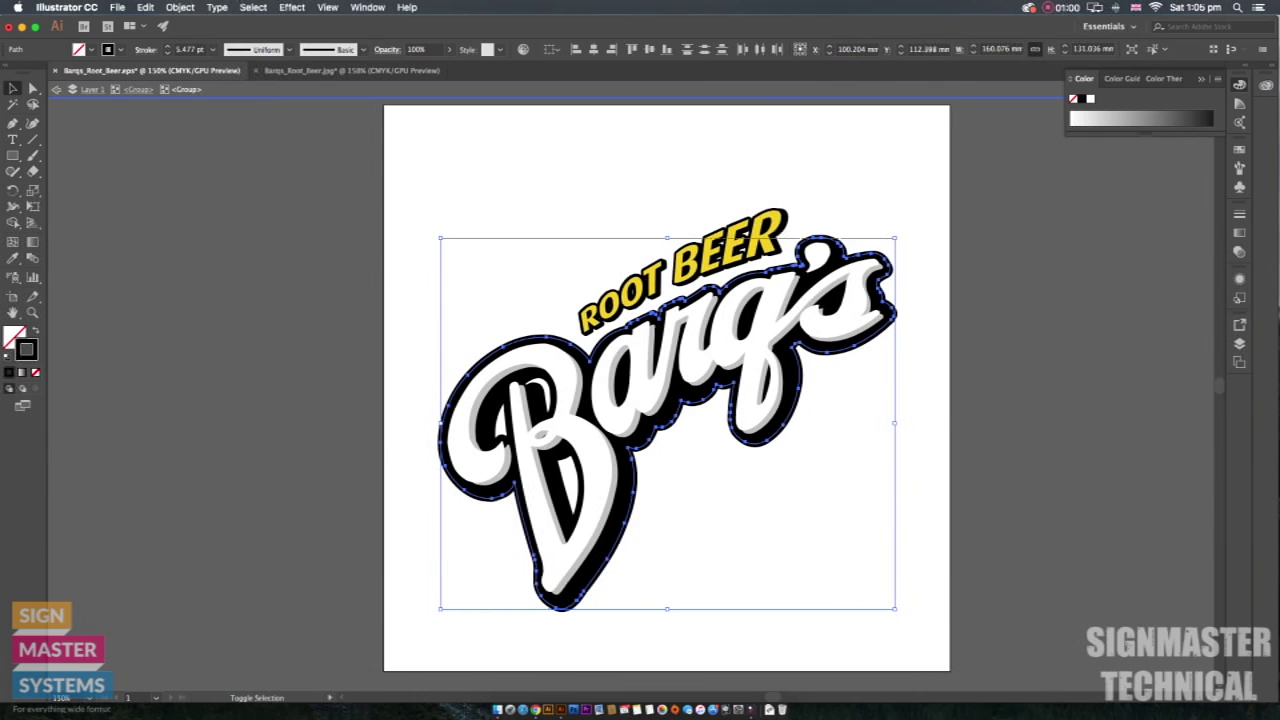
# Step: Add all the yellow ROOT BEER letters to the selection of outline paths
pyautogui.keyDown('shift'); pyautogui.click(631, 287); pyautogui.keyUp('shift')
pyautogui.keyDown('shift'); pyautogui.click(607, 298); pyautogui.keyUp('shift')
pyautogui.keyDown('shift'); pyautogui.click(590, 316); pyautogui.keyUp('shift')
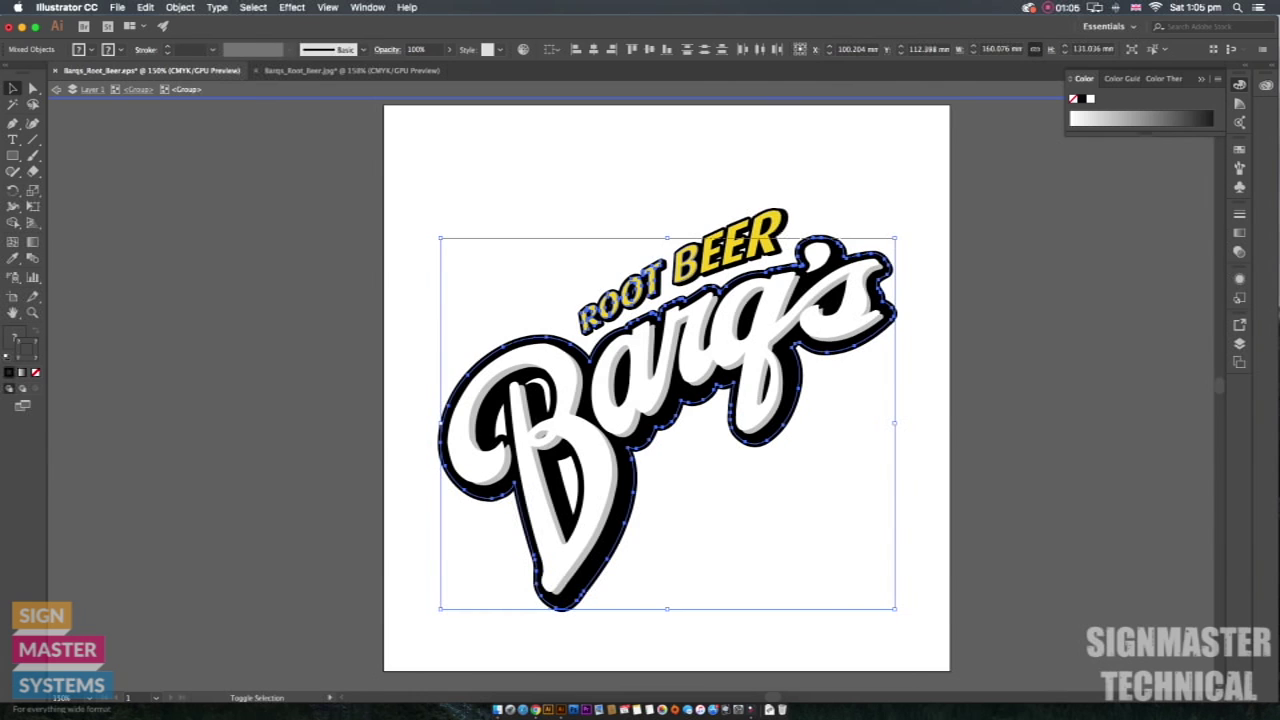
pyautogui.keyDown('shift'); pyautogui.click(712, 250); pyautogui.keyUp('shift')
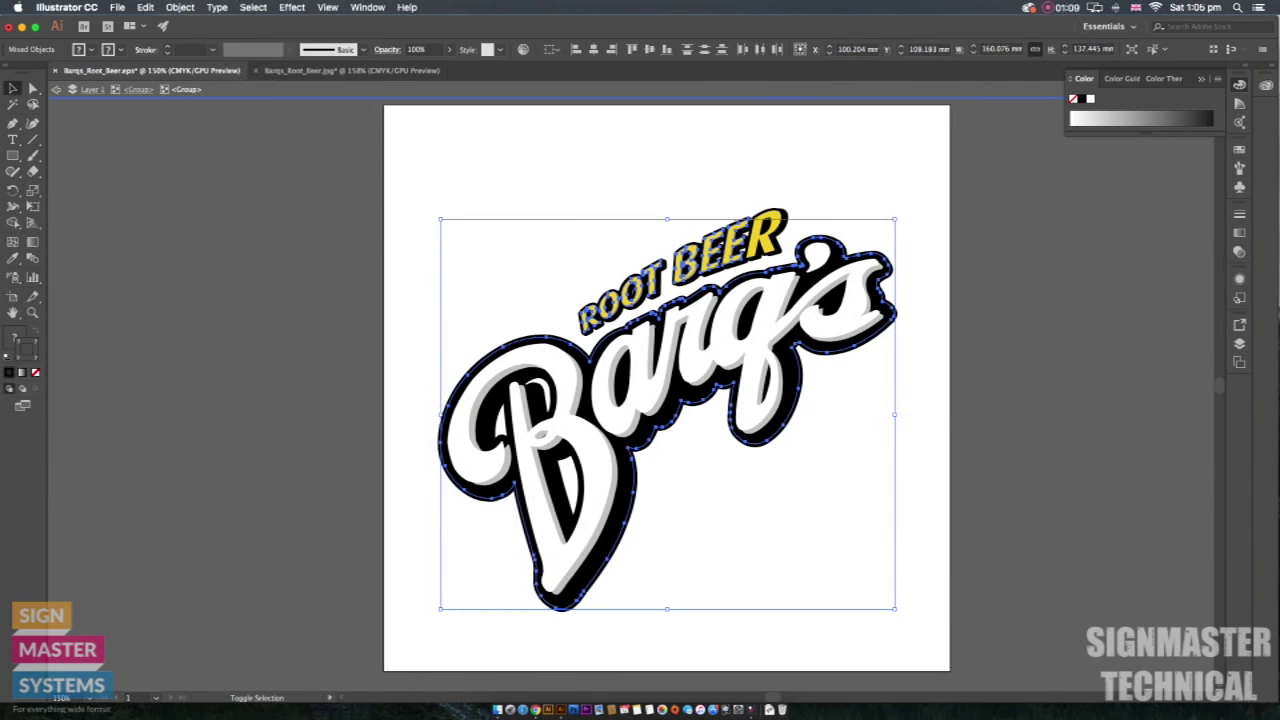
pyautogui.keyDown('shift'); pyautogui.click(787, 243); pyautogui.keyUp('shift')
pyautogui.press('super+h')
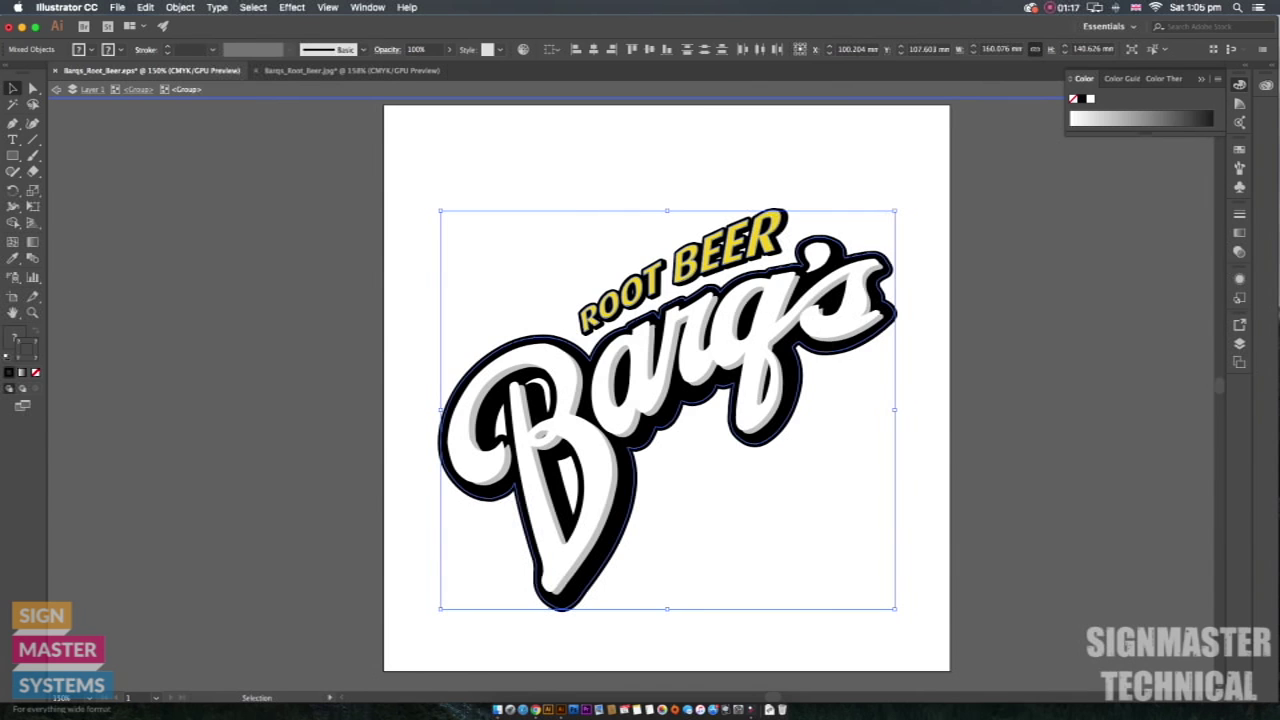
# Step: Start an Offset Path on the selected outlines and letters with preview on and a 7 mm offset
pyautogui.click(180, 7)
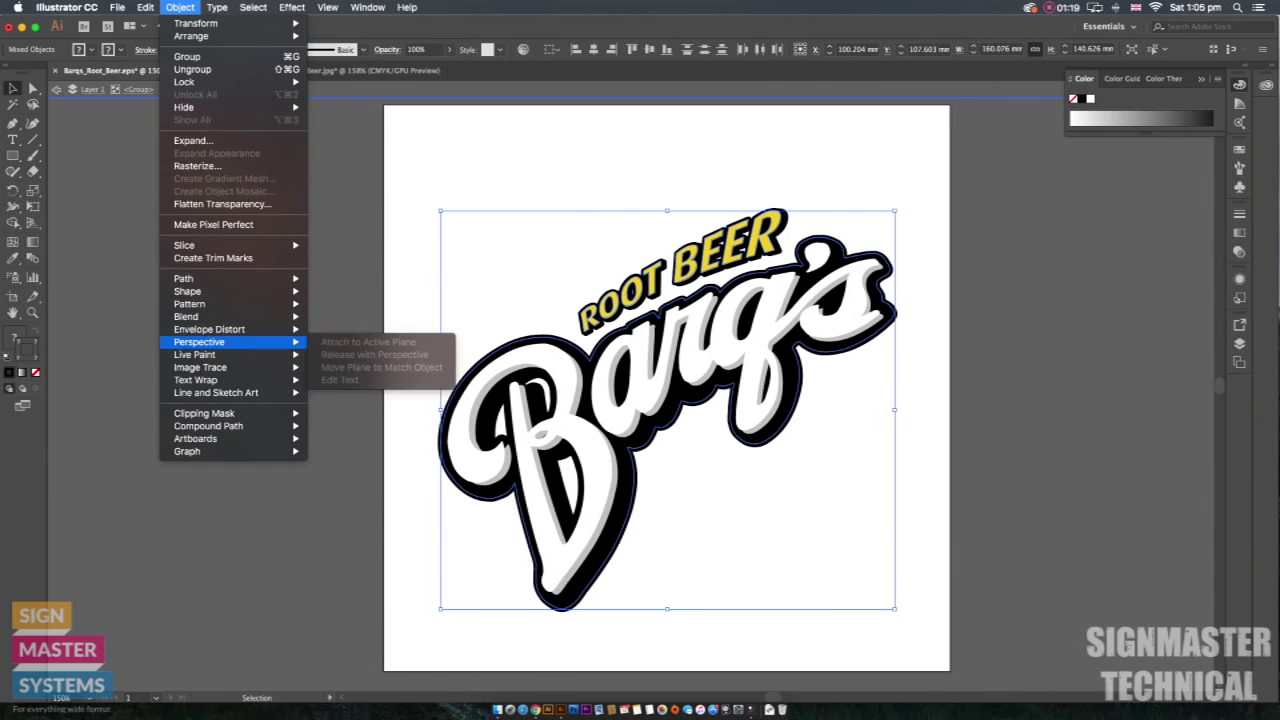
pyautogui.moveTo(230, 278)
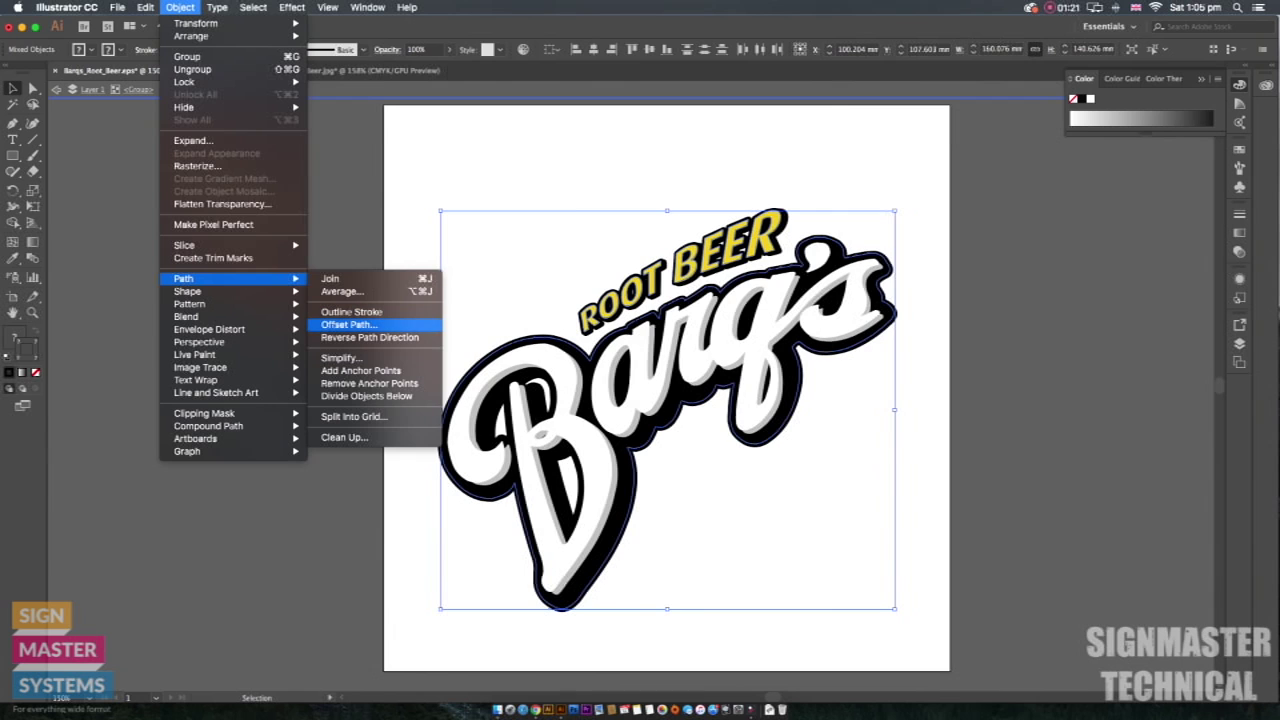
pyautogui.click(348, 324)
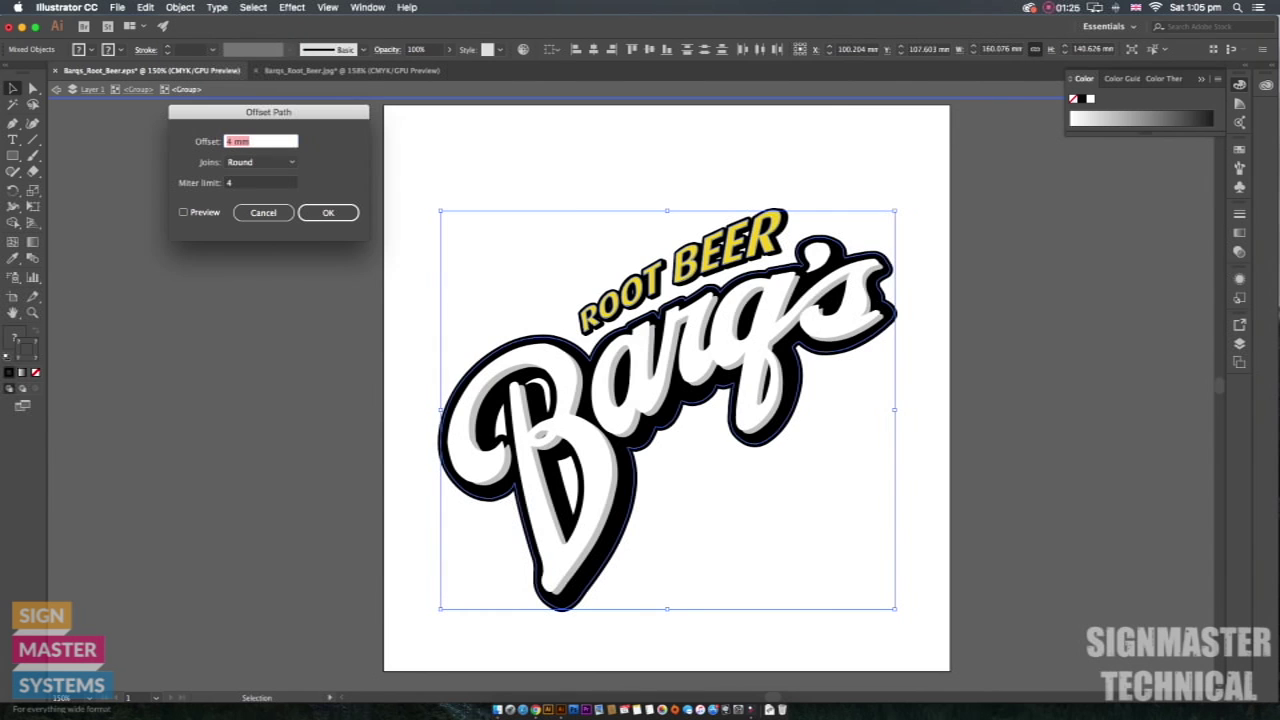
pyautogui.moveTo(268, 112); pyautogui.dragTo(337, 148)
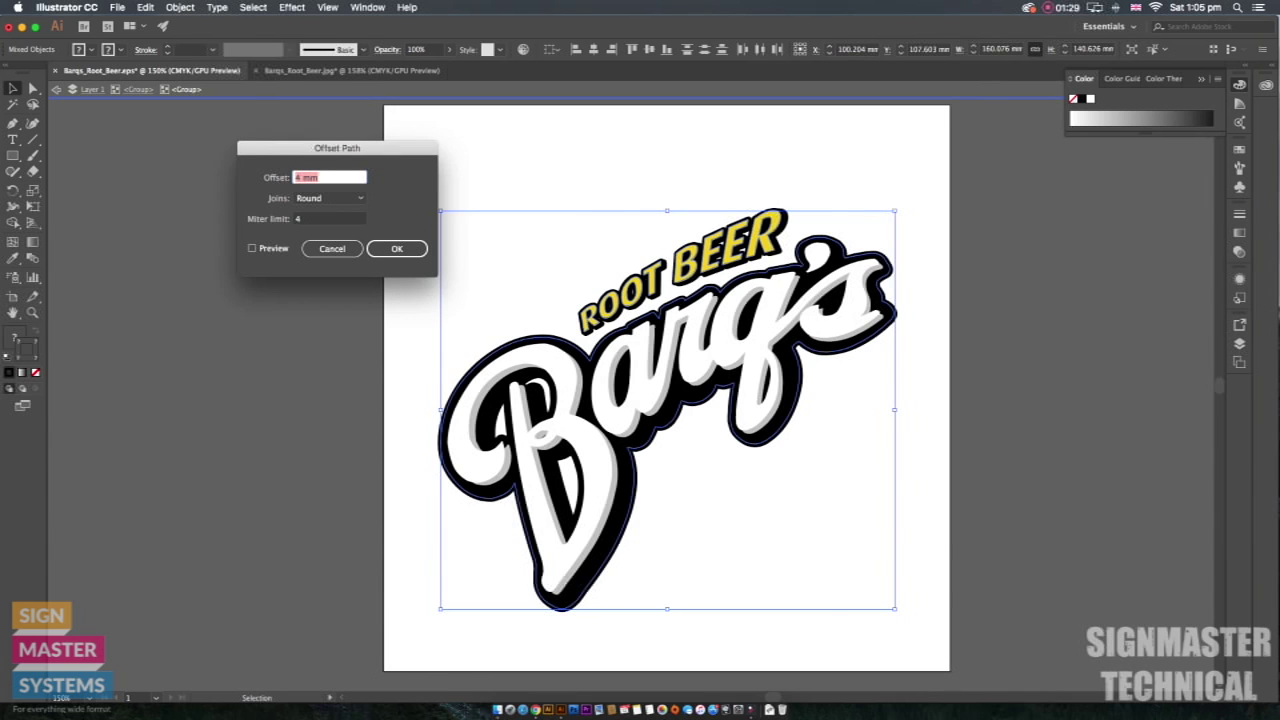
pyautogui.doubleClick(299, 177)
pyautogui.press('Up')
pyautogui.press('Up')
pyautogui.click(252, 248)
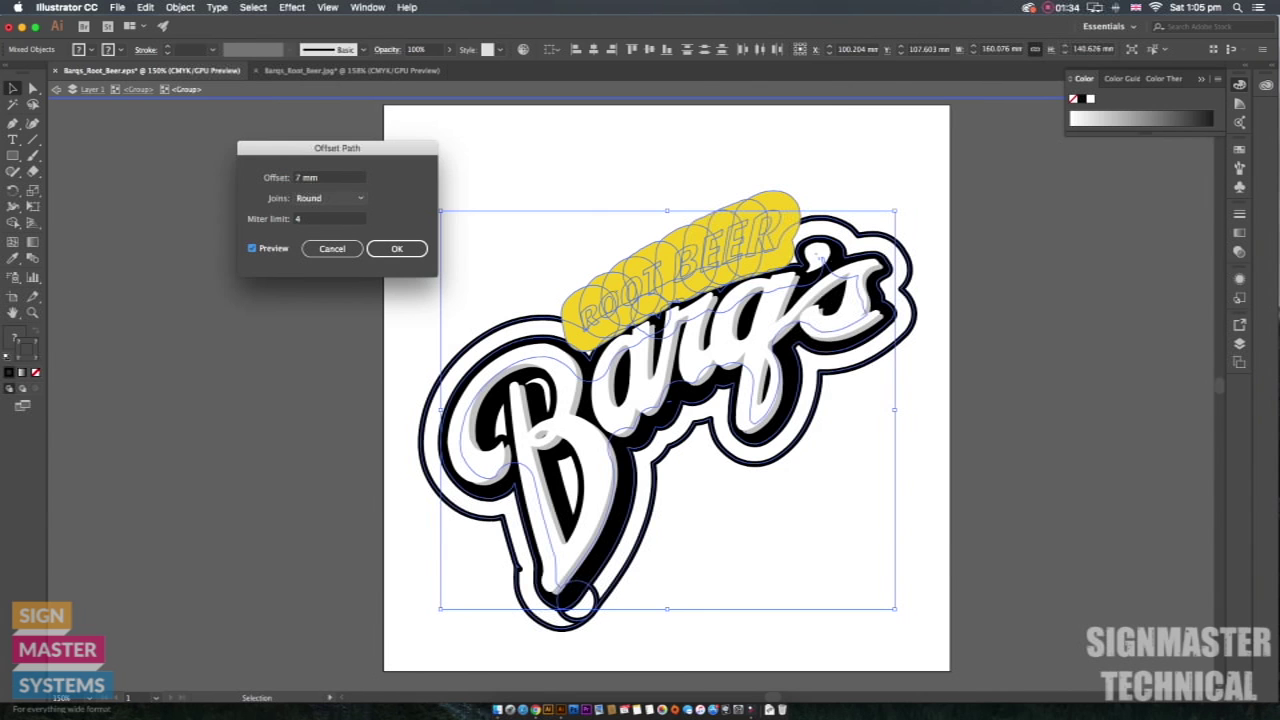
# Step: Compare offsets from 4 to 7 mm in the preview and set the offset to 5 mm
pyautogui.press('Down')
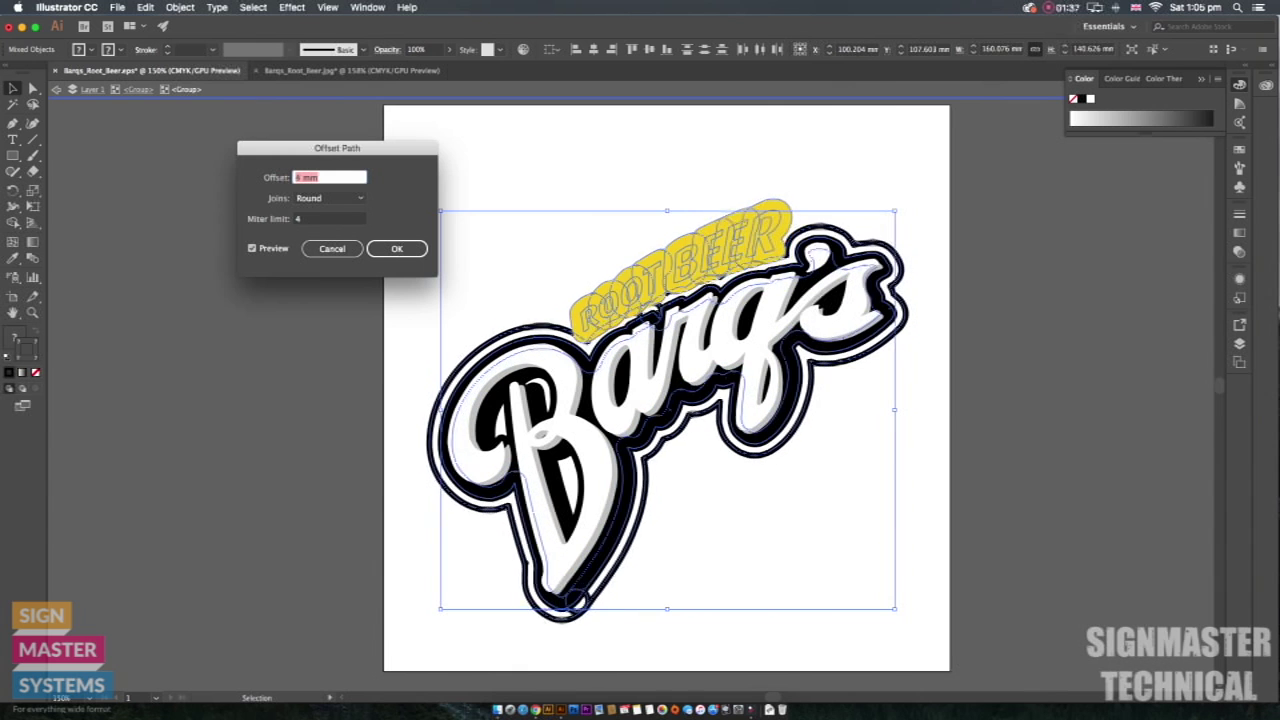
pyautogui.press('Down')
pyautogui.press('Down')
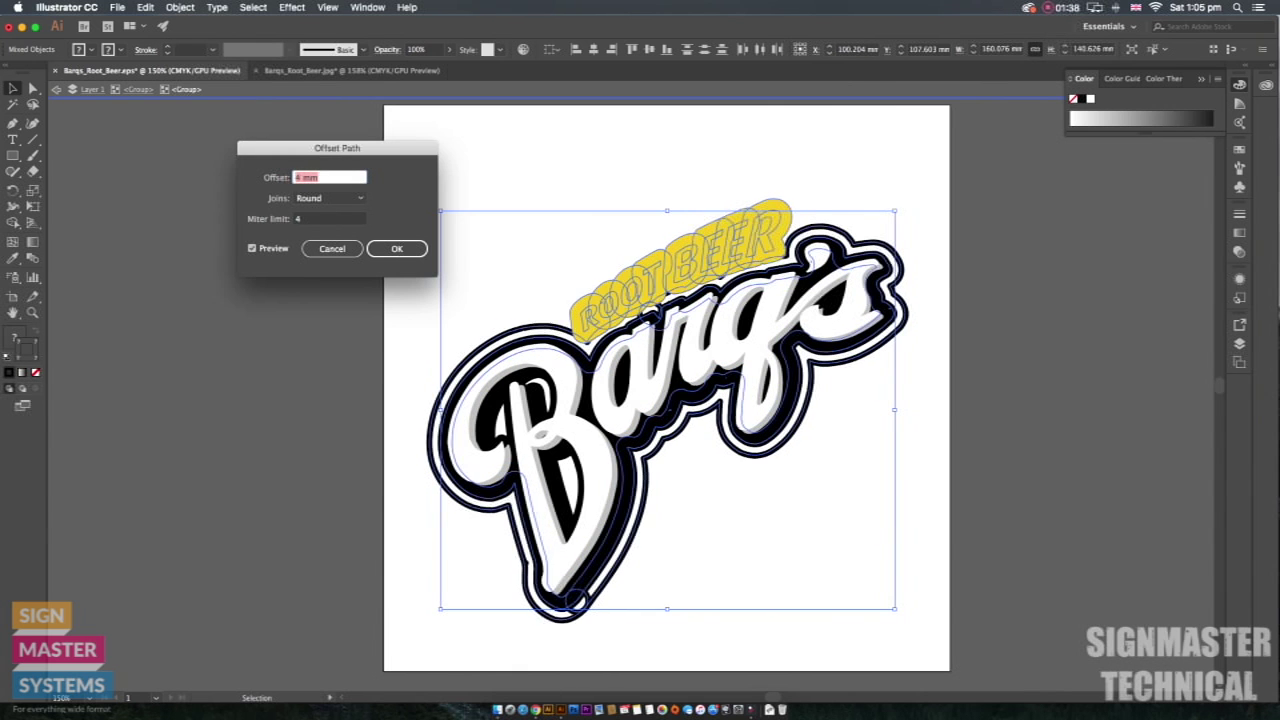
pyautogui.press('Up')
pyautogui.press('Up')
pyautogui.press('Up')
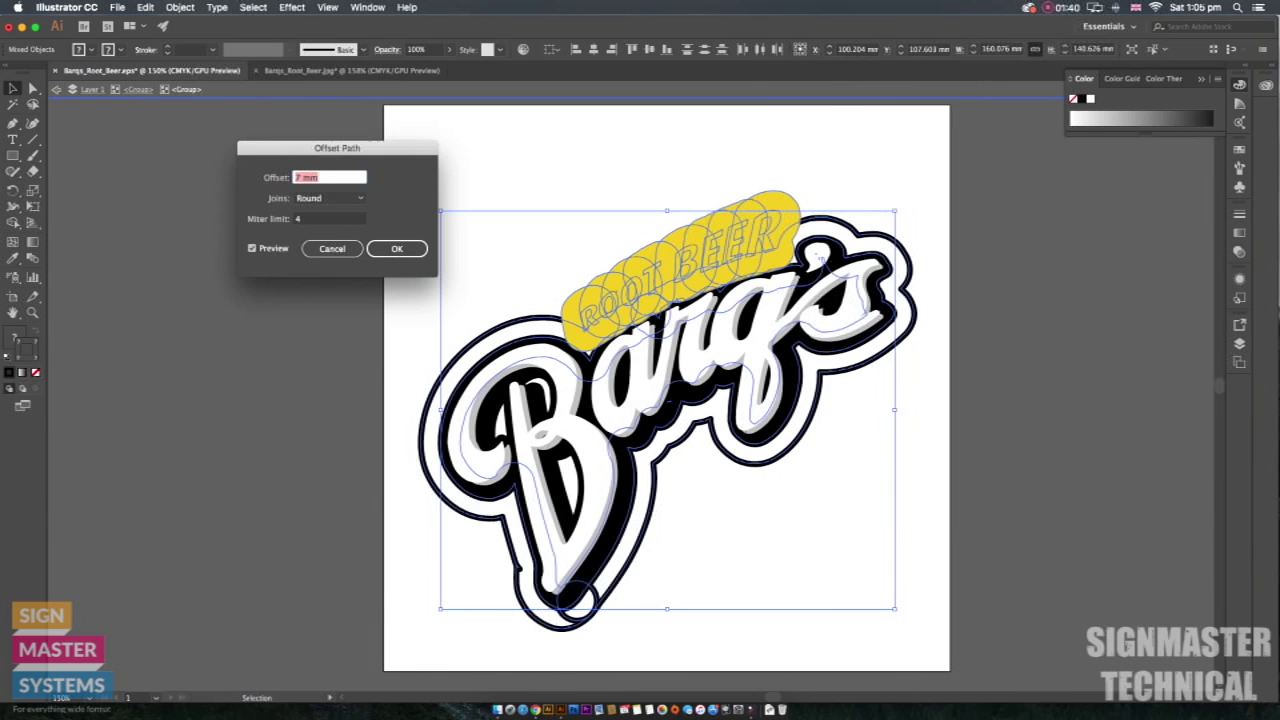
pyautogui.press('Down')
pyautogui.press('Down')
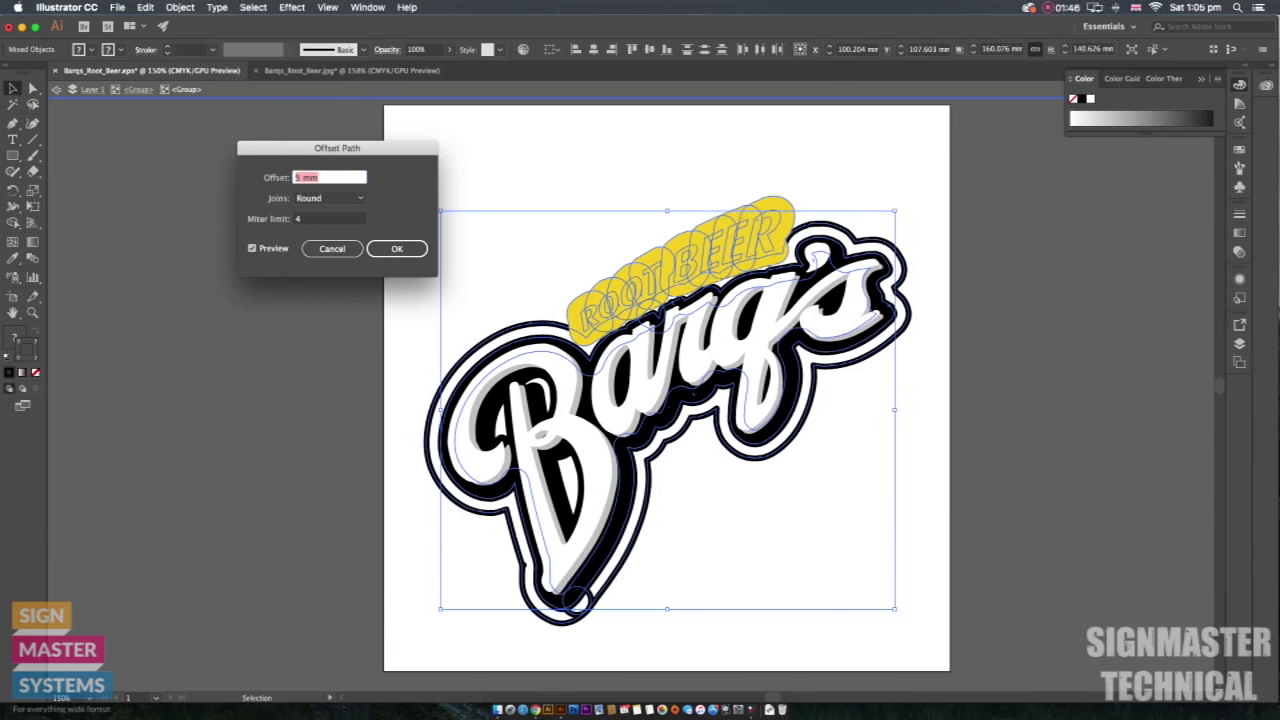
pyautogui.press('Return')
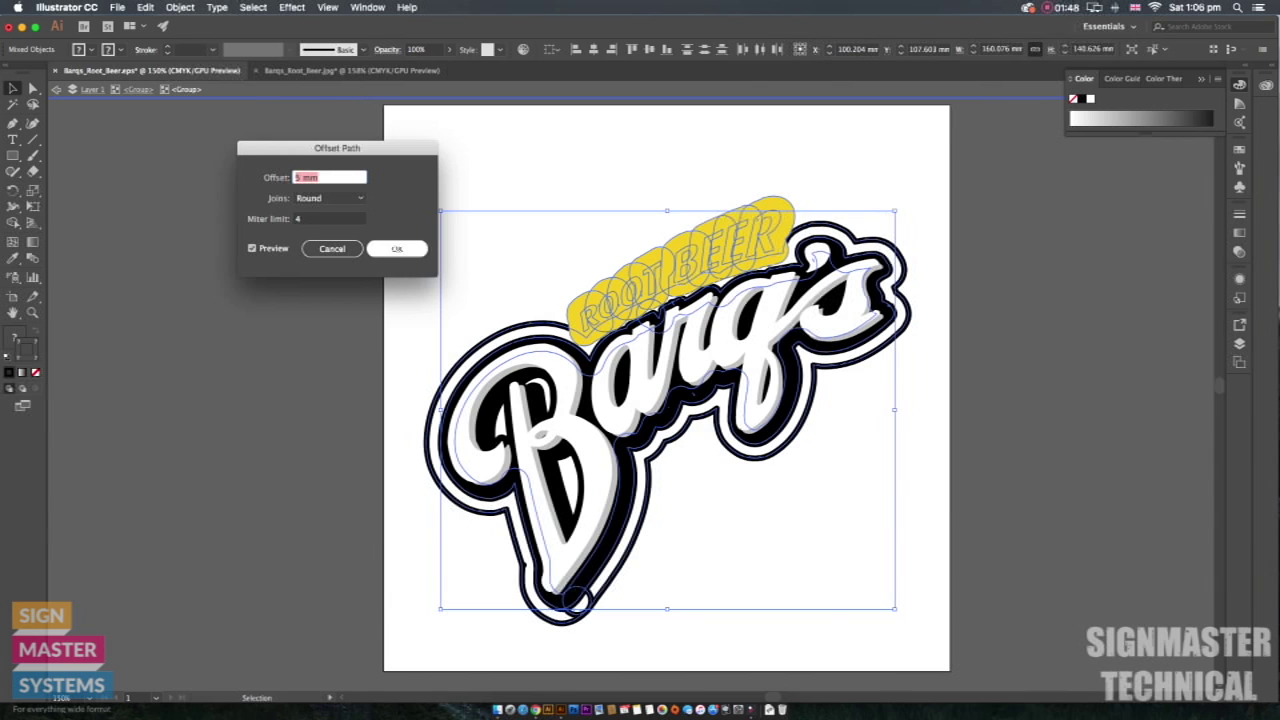
# Step: Try Miter joins in the preview, switch back to Round joins and apply the path offset
pyautogui.click(330, 198)
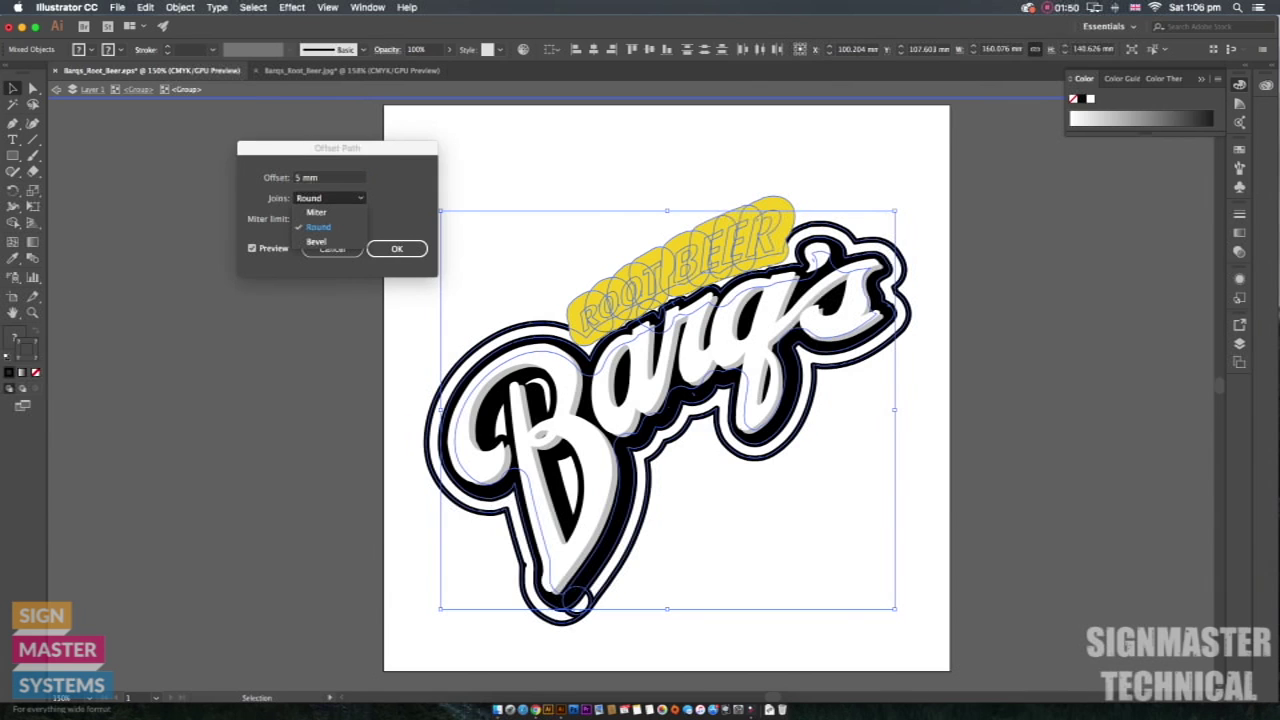
pyautogui.click(316, 212)
pyautogui.click(330, 198)
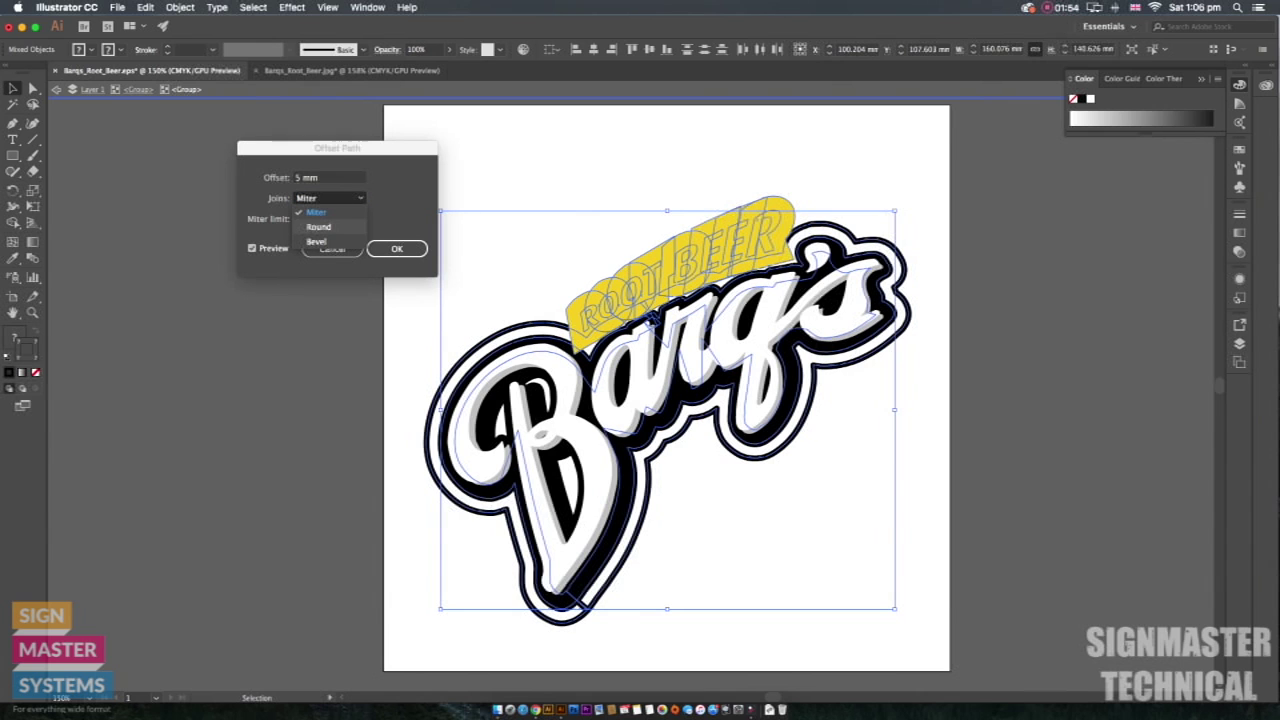
pyautogui.click(318, 226)
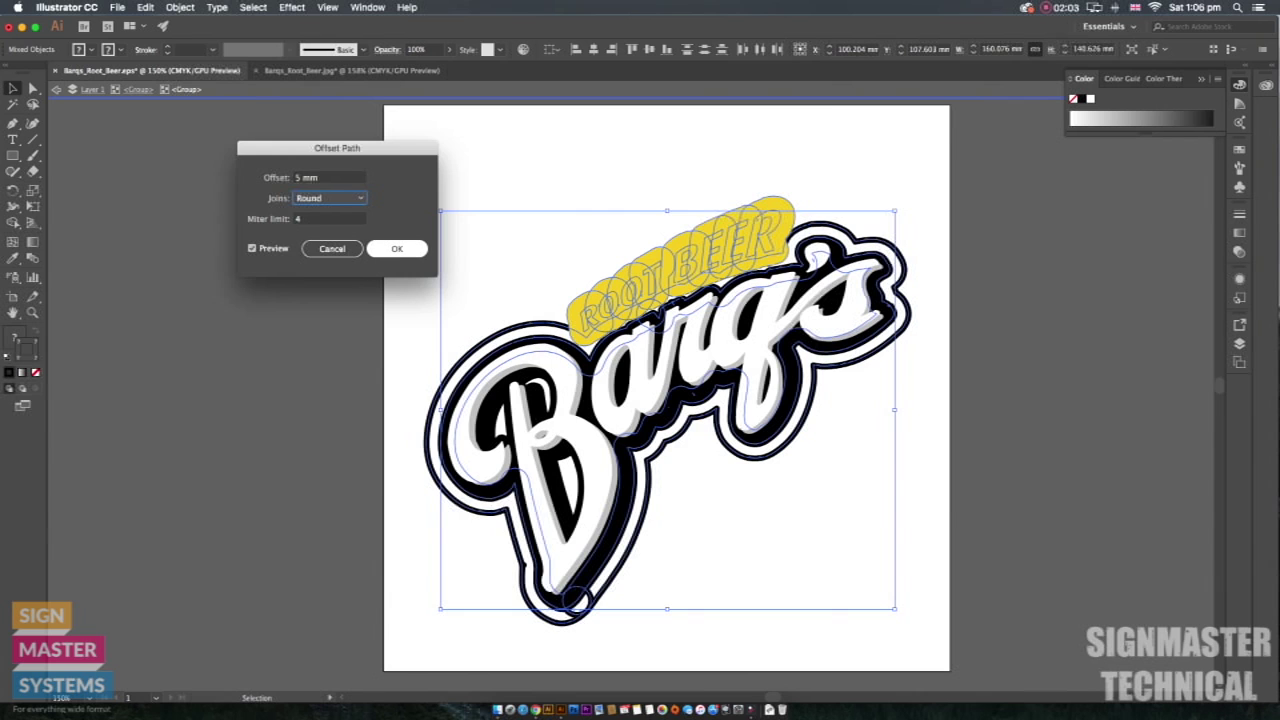
pyautogui.press('Return')
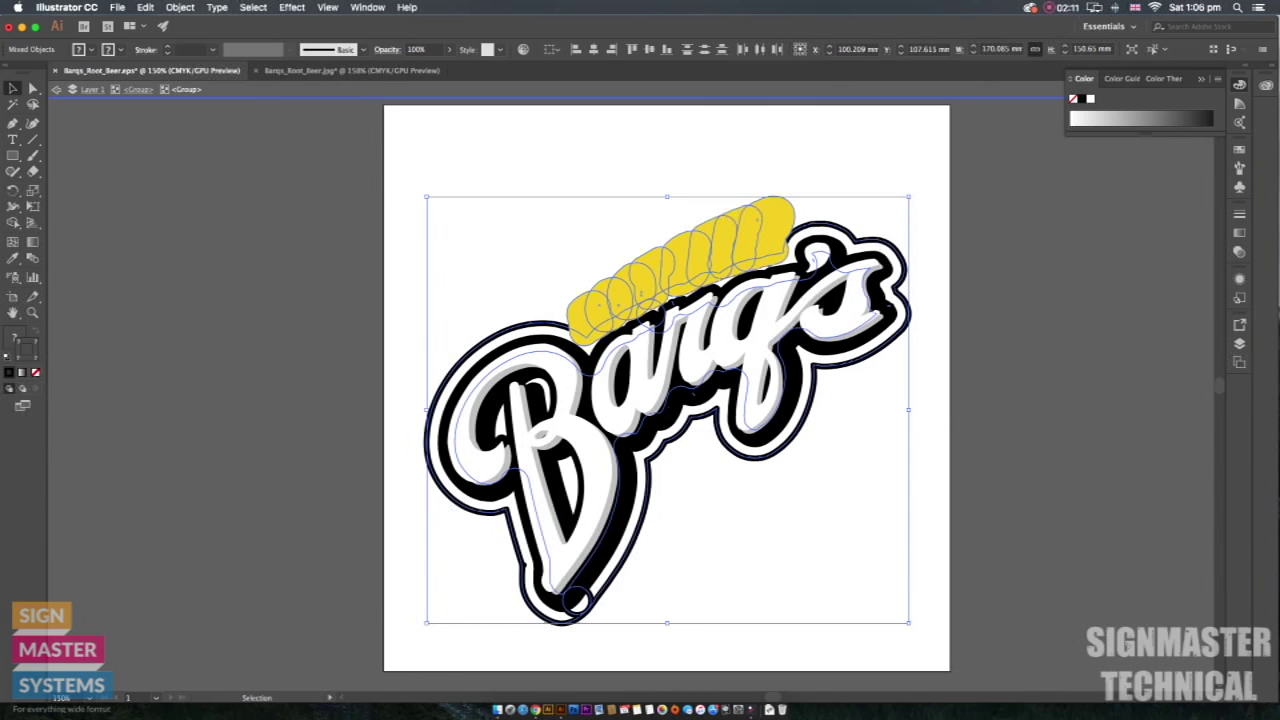
# Step: Unite the selected offset shapes into one compound path with Pathfinder
pyautogui.click(367, 7)
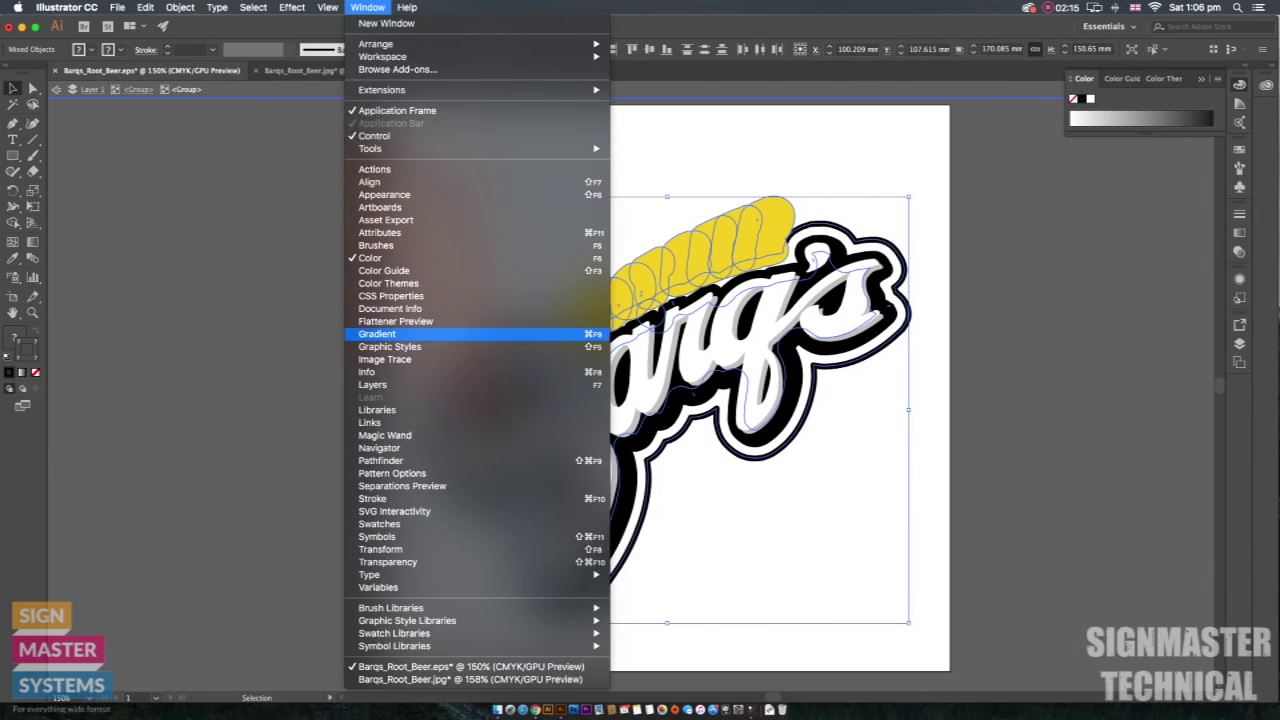
pyautogui.click(540, 460)
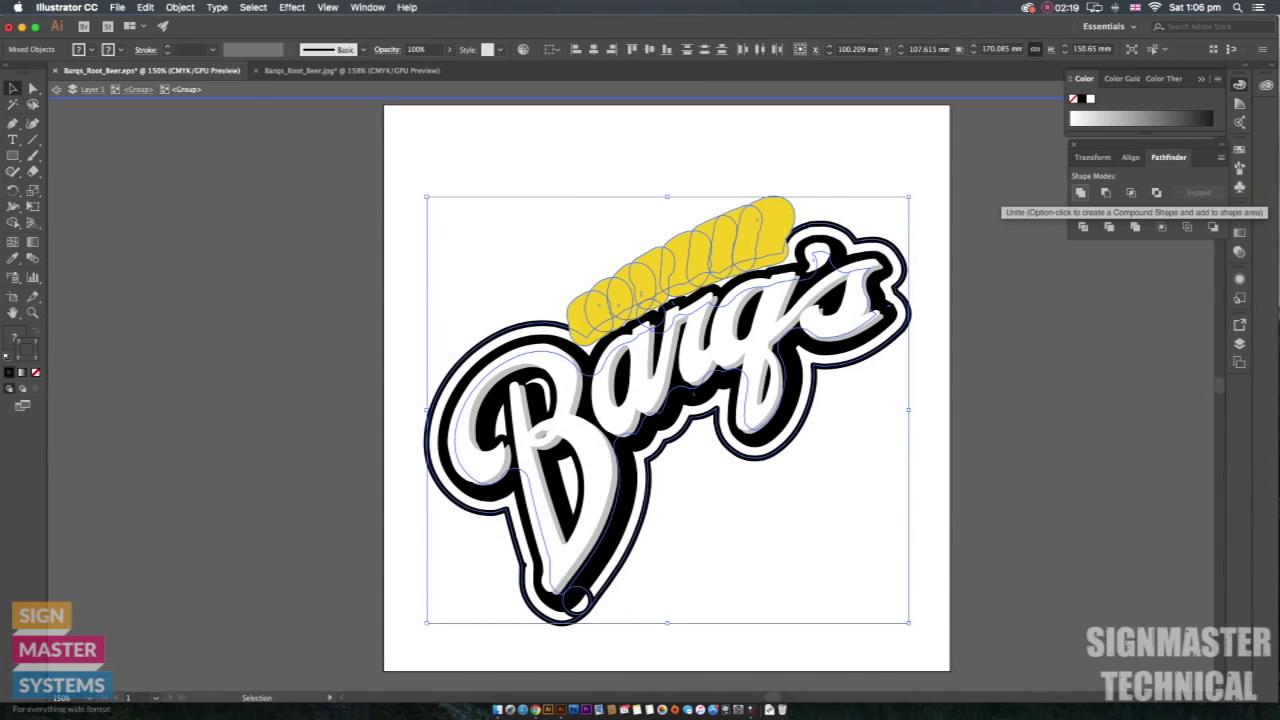
pyautogui.click(1080, 192)
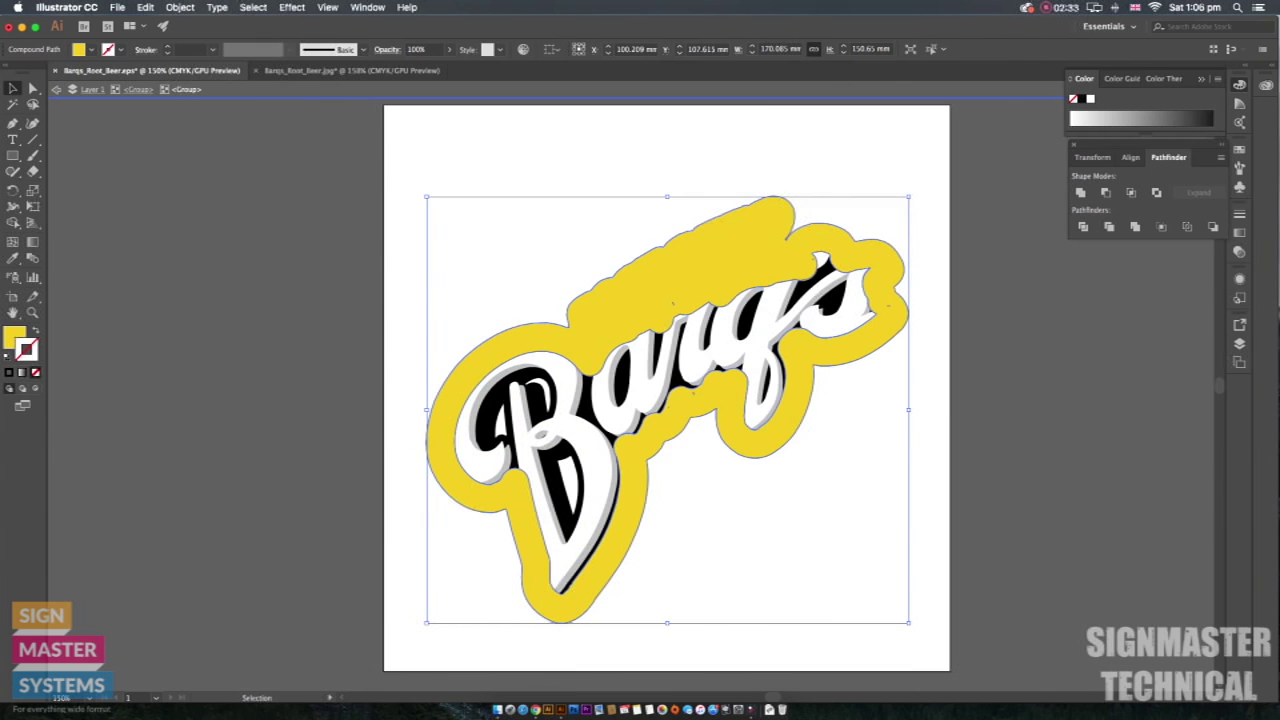
# Step: Isolate the united yellow compound path and delete the large inner cut-out following the Barq's lettering
pyautogui.doubleClick(880, 300)
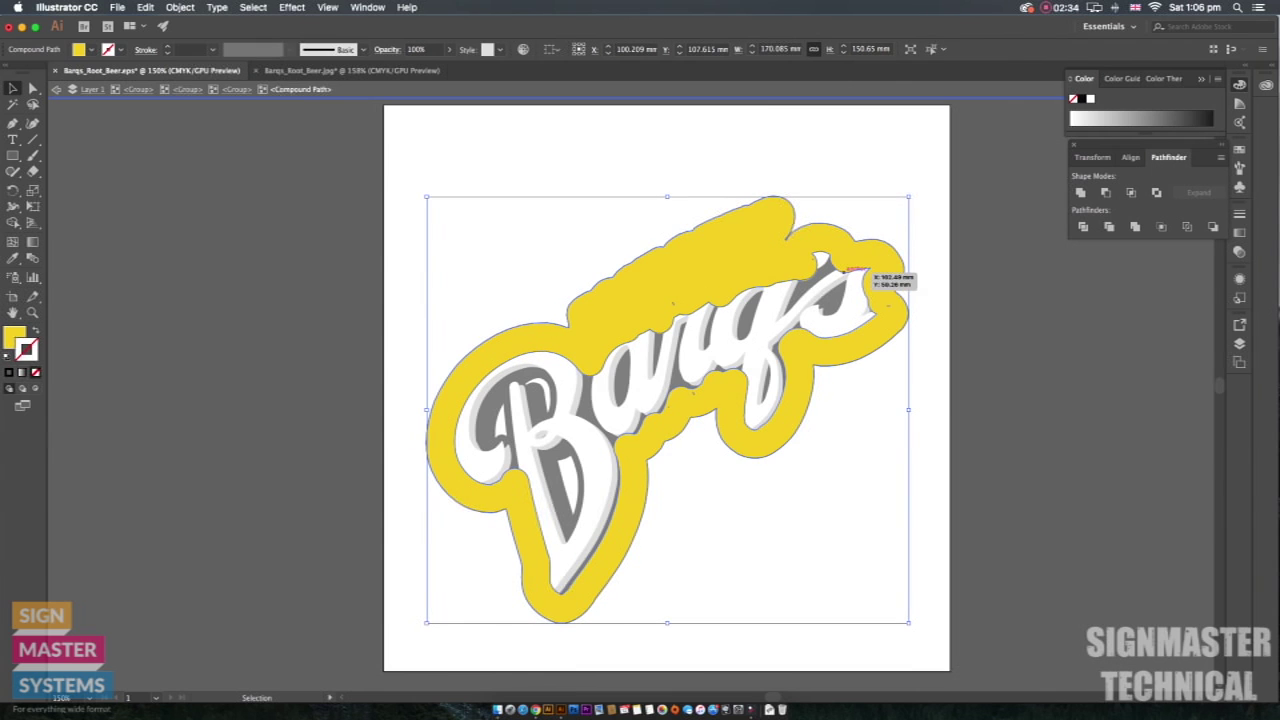
pyautogui.click(870, 272)
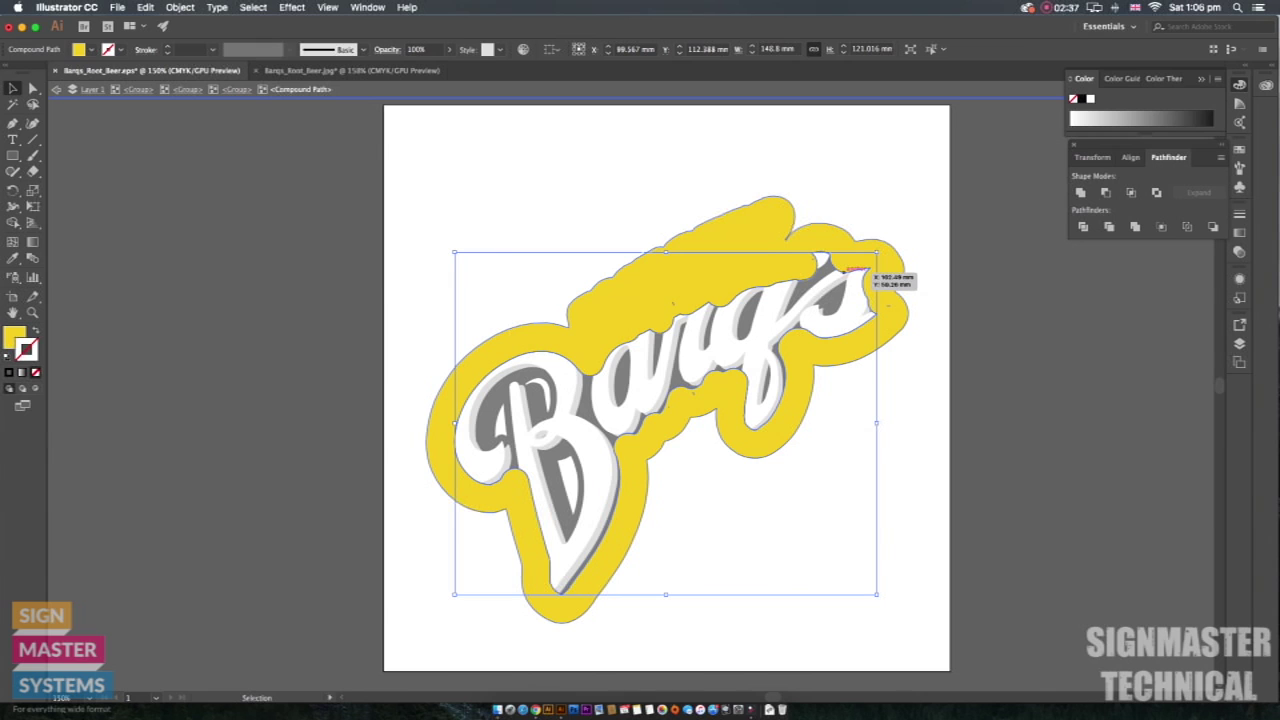
pyautogui.press('Delete')
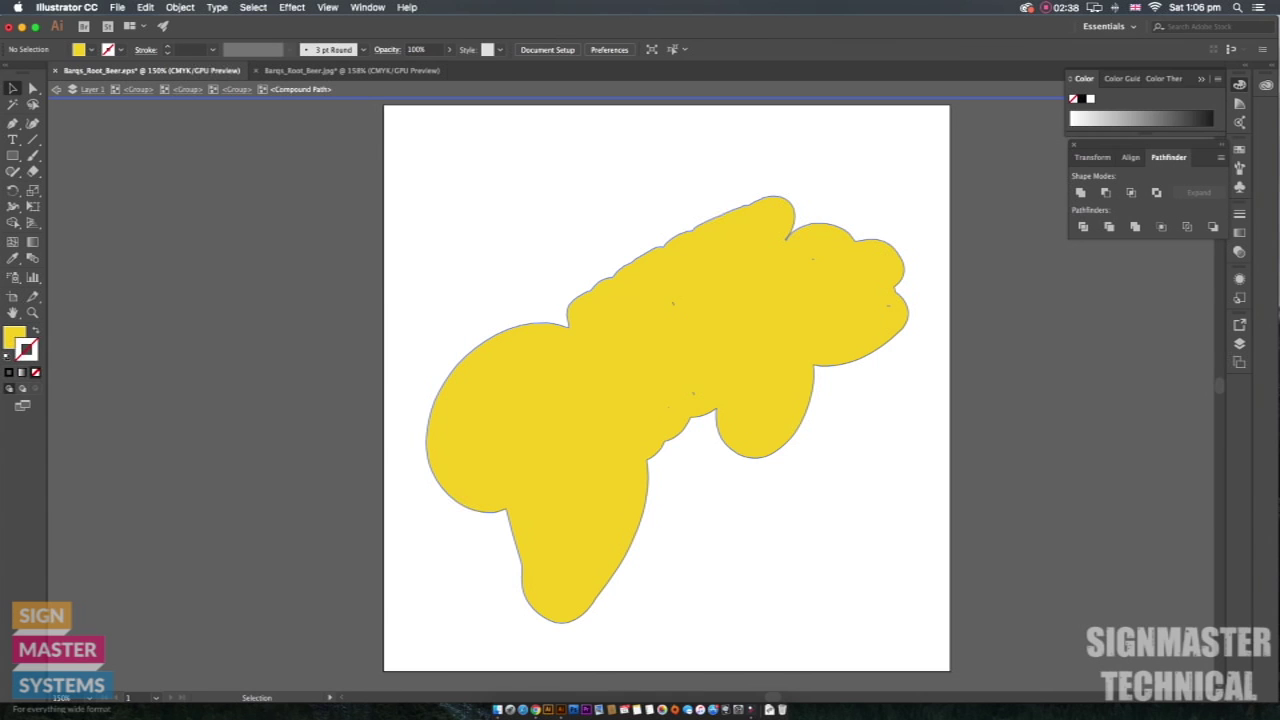
# Step: Delete the tiny stray paths in the middle and lower part of the yellow contour shape
pyautogui.press('super+a')
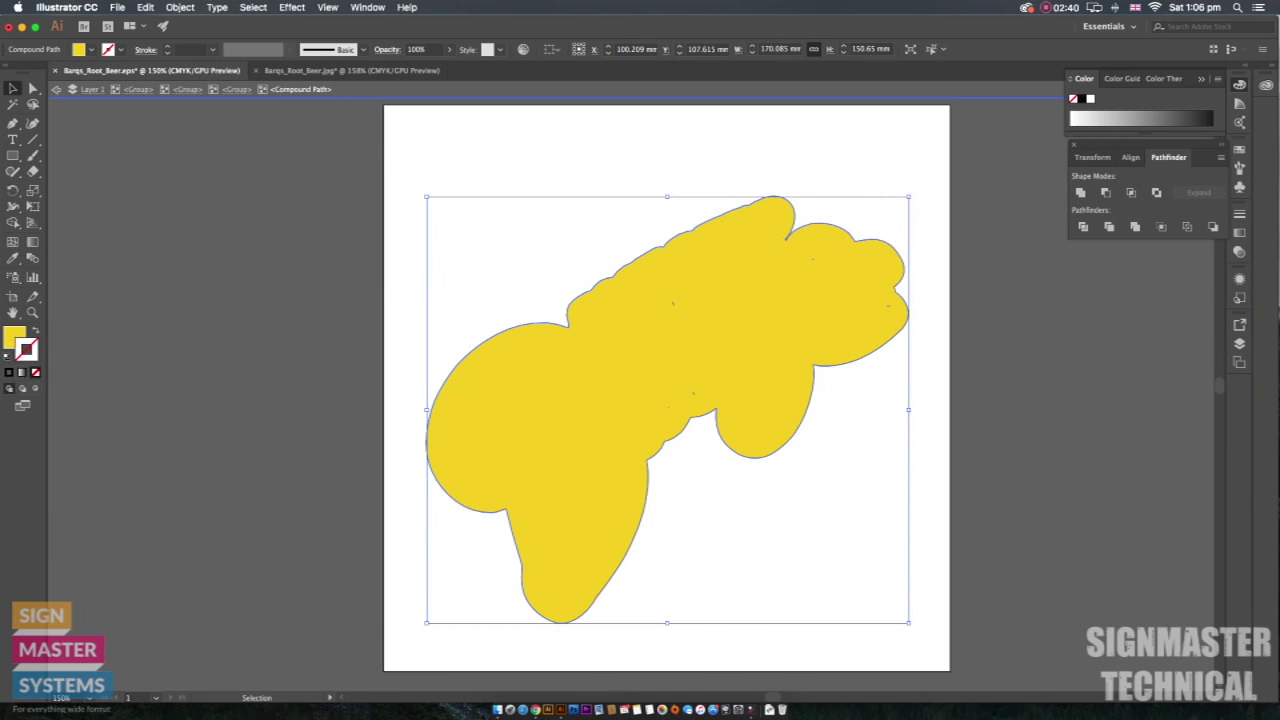
pyautogui.click(674, 304)
pyautogui.press('Delete')
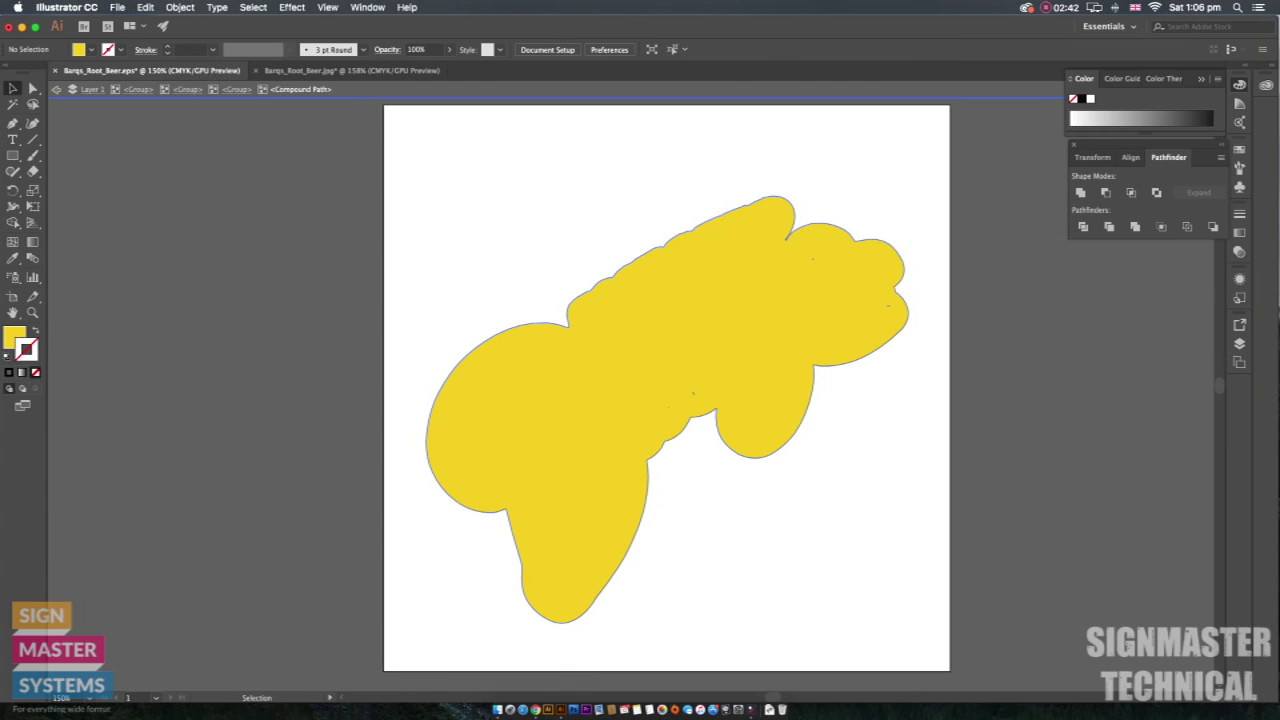
pyautogui.click(693, 393)
pyautogui.press('Delete')
pyautogui.click(669, 407)
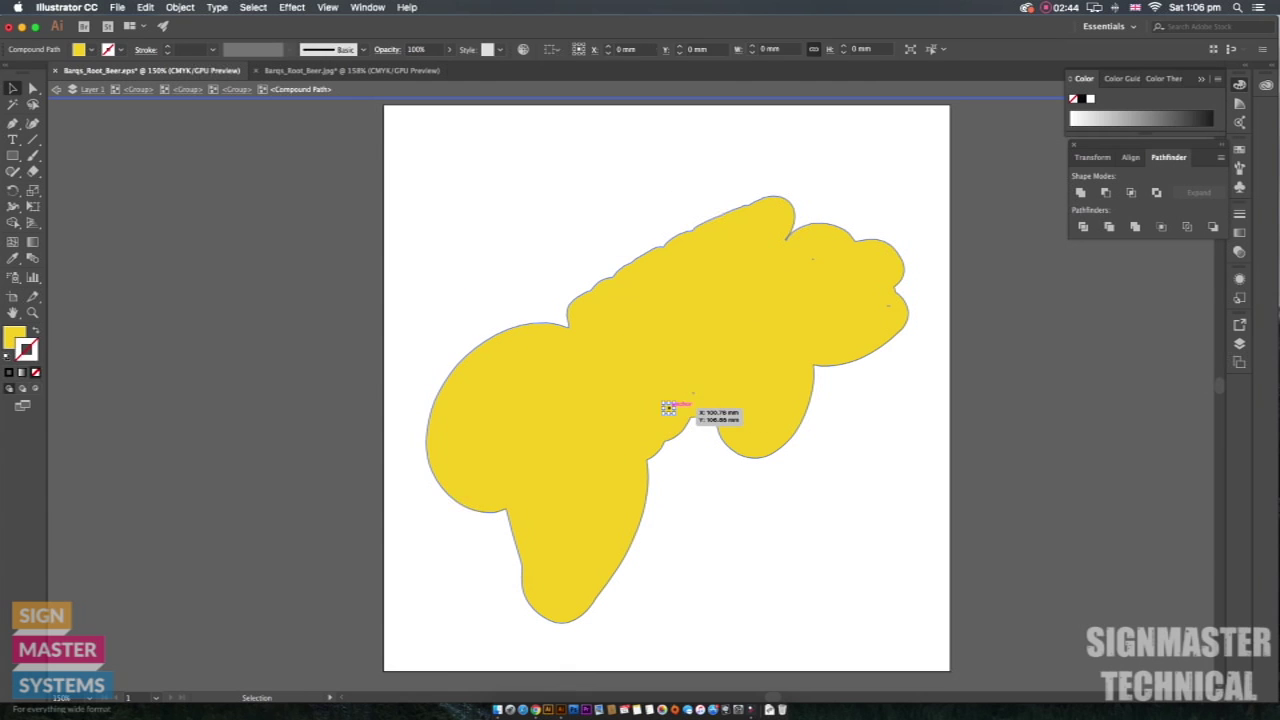
pyautogui.press('Delete')
pyautogui.click(693, 393)
pyautogui.press('Delete')
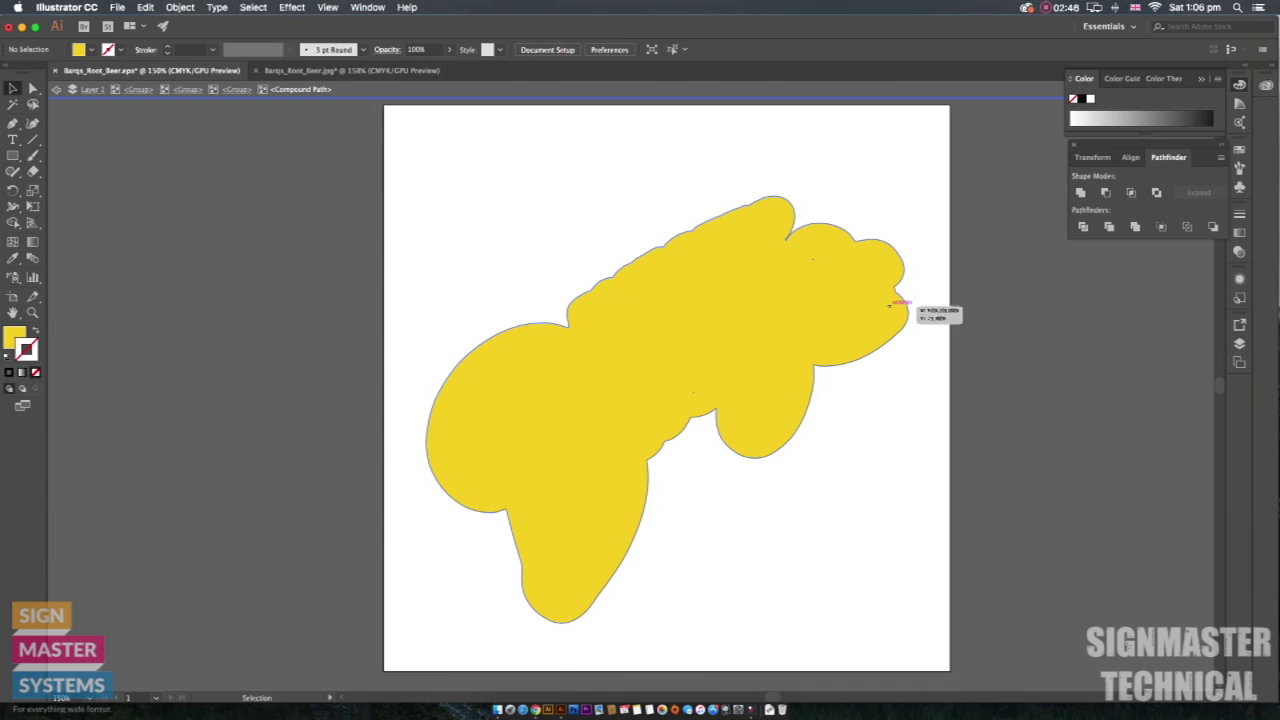
pyautogui.moveTo(889, 303); pyautogui.dragTo(729, 358)
pyautogui.press('super+z')
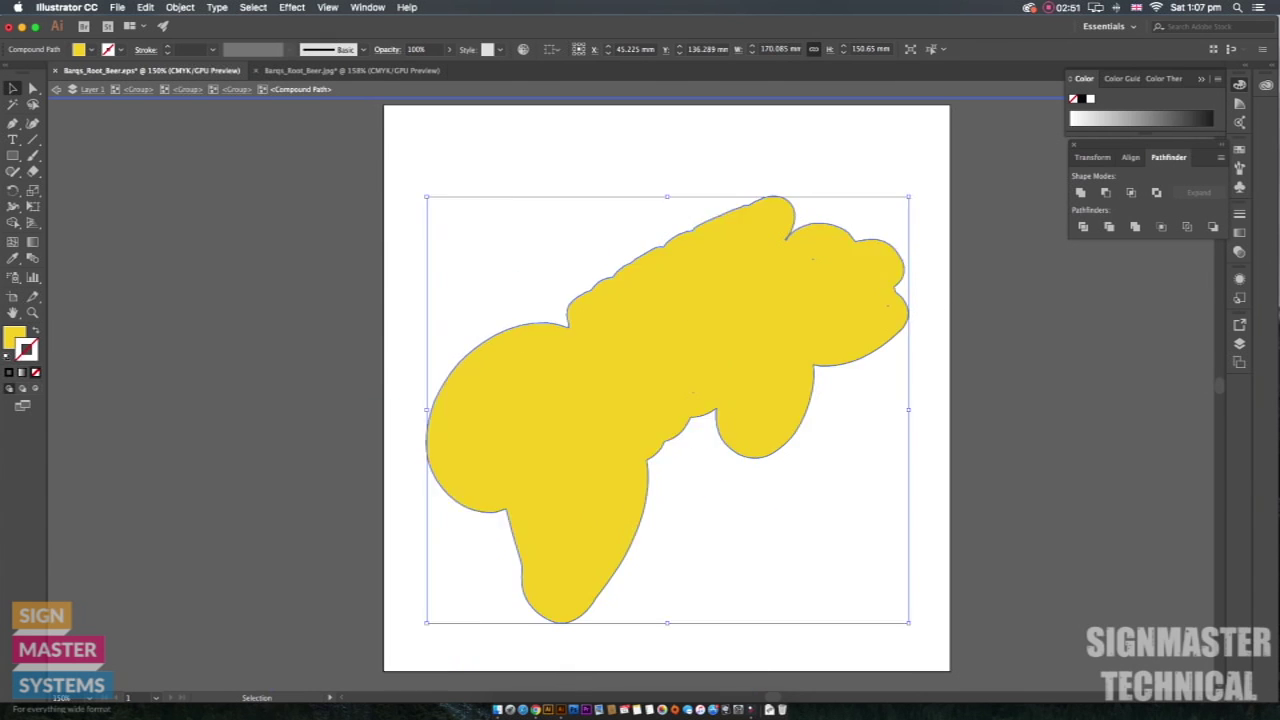
pyautogui.press('super+shift+z')
pyautogui.press('super+z')
# Step: Delete the two remaining stray specks near the right end of the yellow contour shape
pyautogui.click(887, 306)
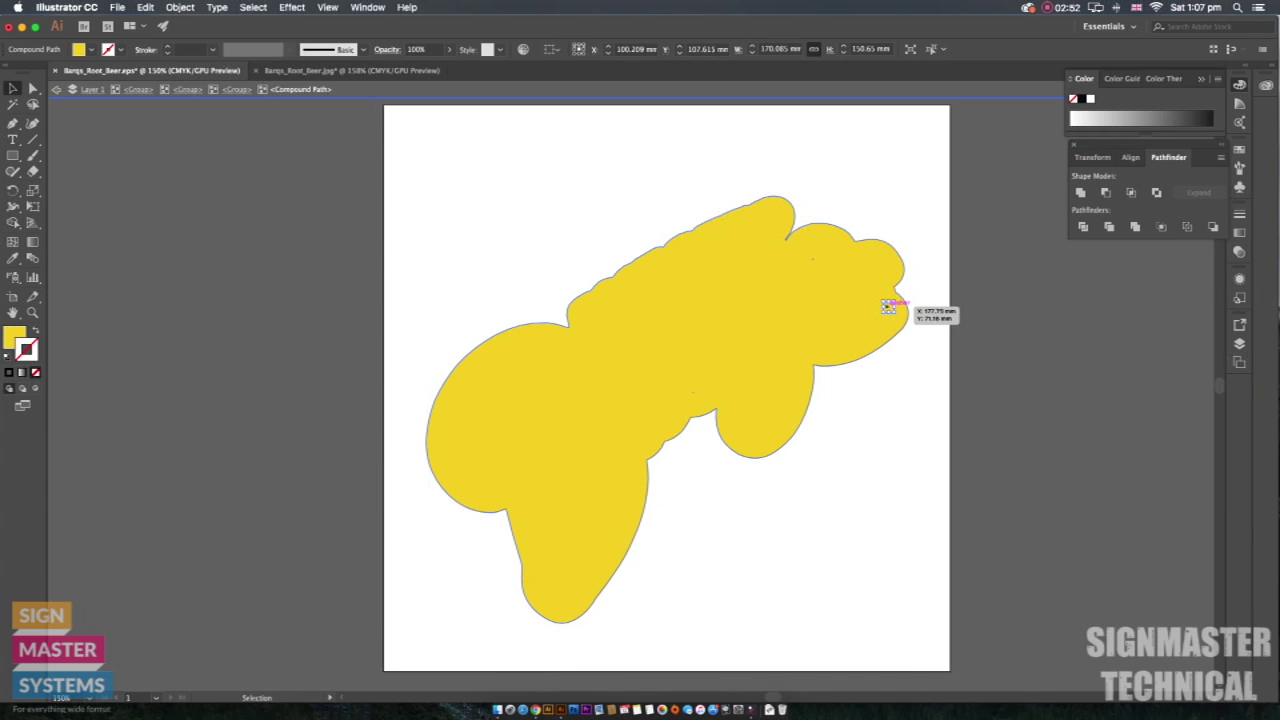
pyautogui.press('Delete')
pyautogui.click(813, 259)
pyautogui.press('Delete')
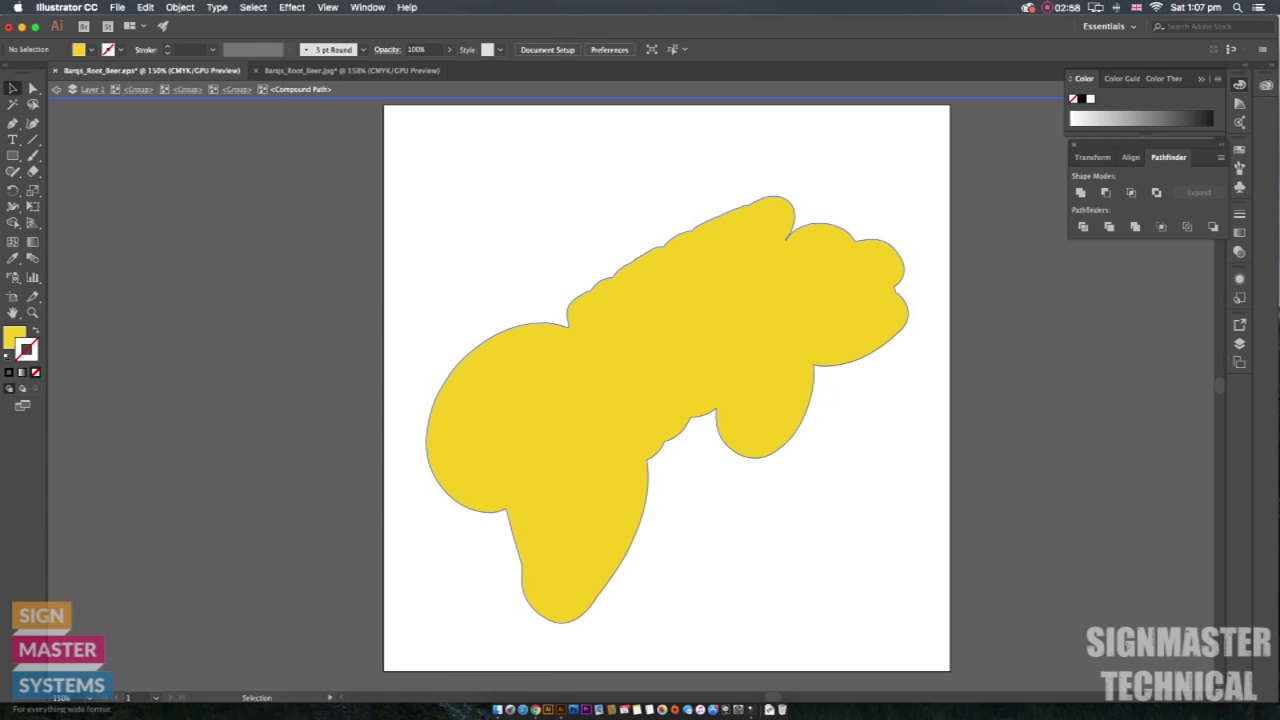
# Step: Set the fill of the yellow contour shape to None
pyautogui.click(725, 222)
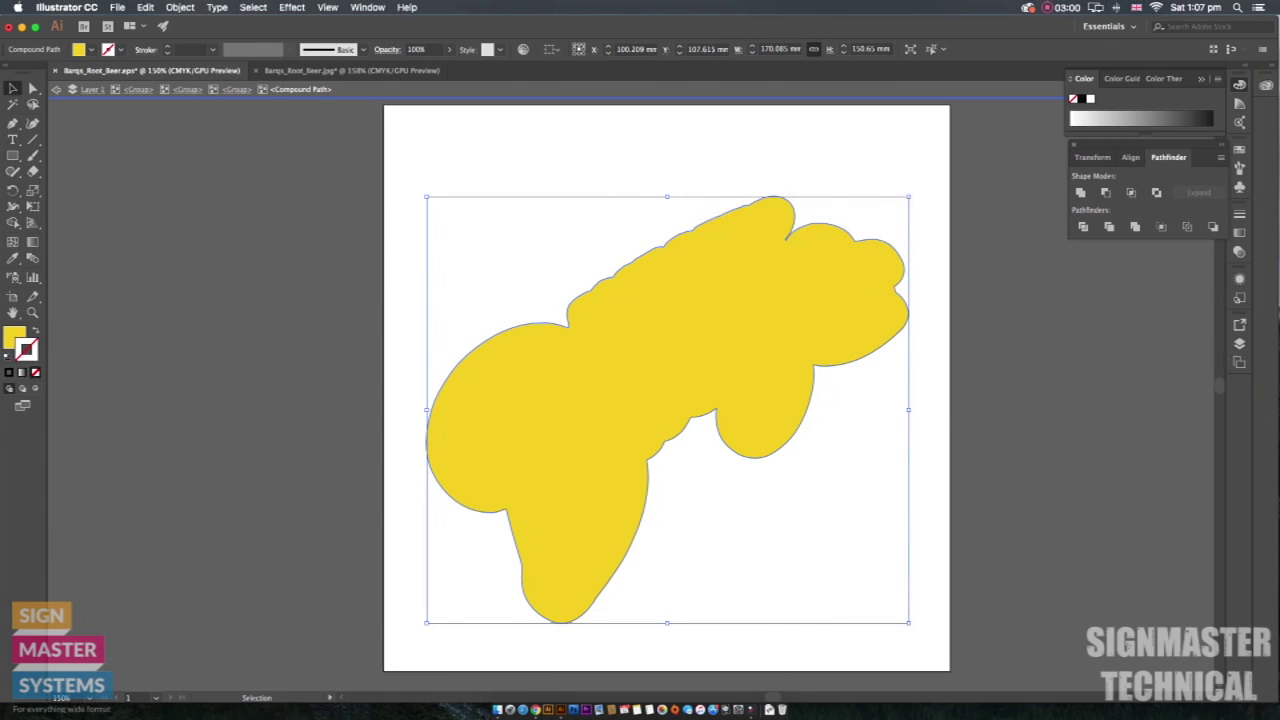
pyautogui.click(91, 49)
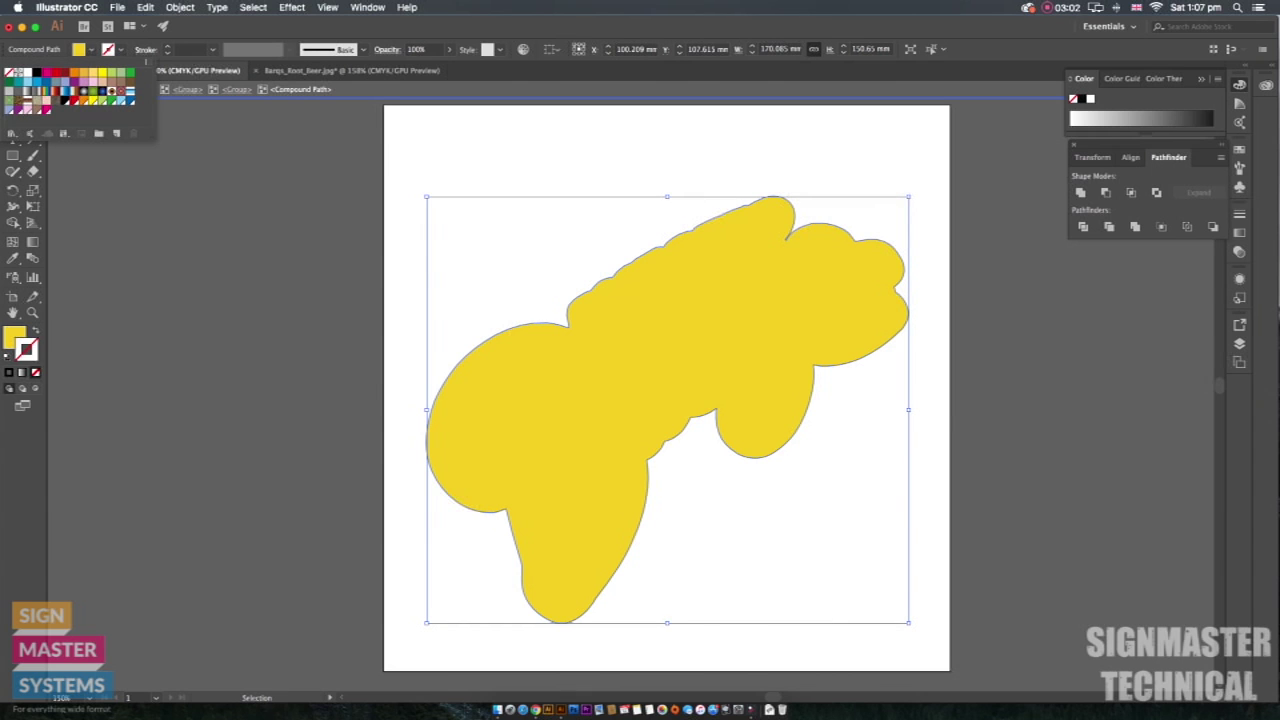
pyautogui.click(10, 72)
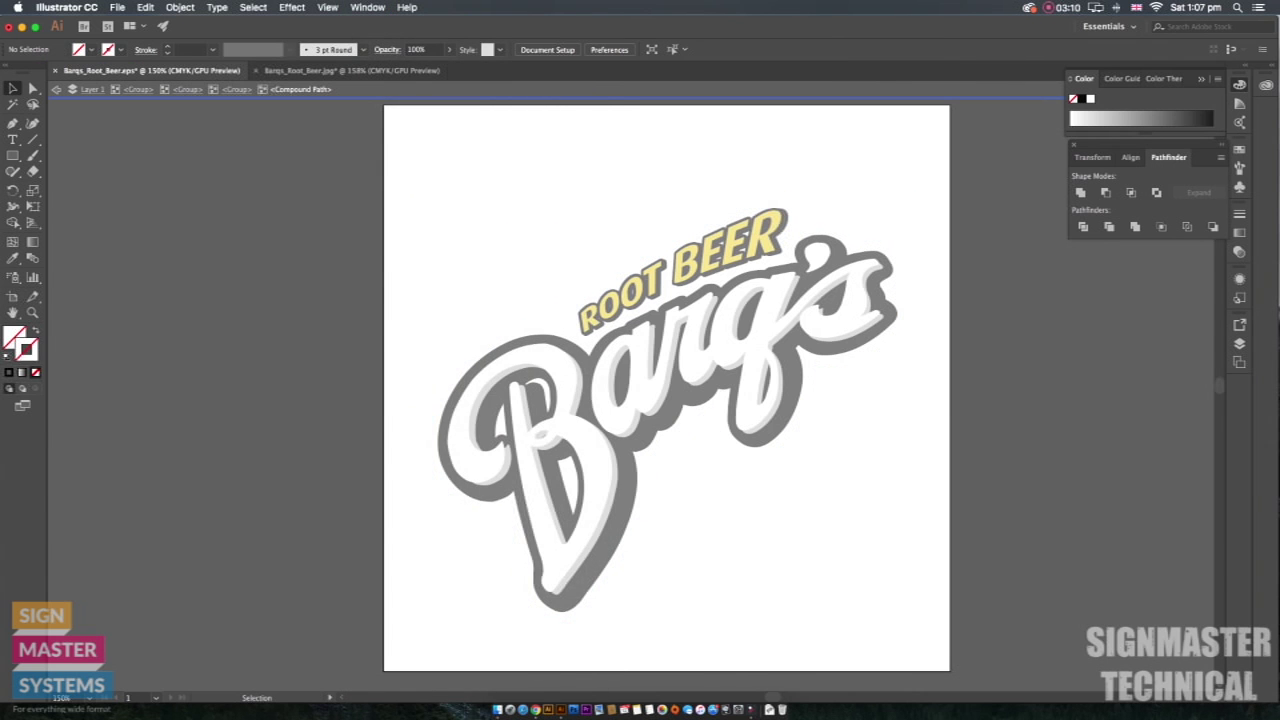
# Step: Open the Roland VersaWorks swatch library and place it beside the artboard
pyautogui.click(367, 7)
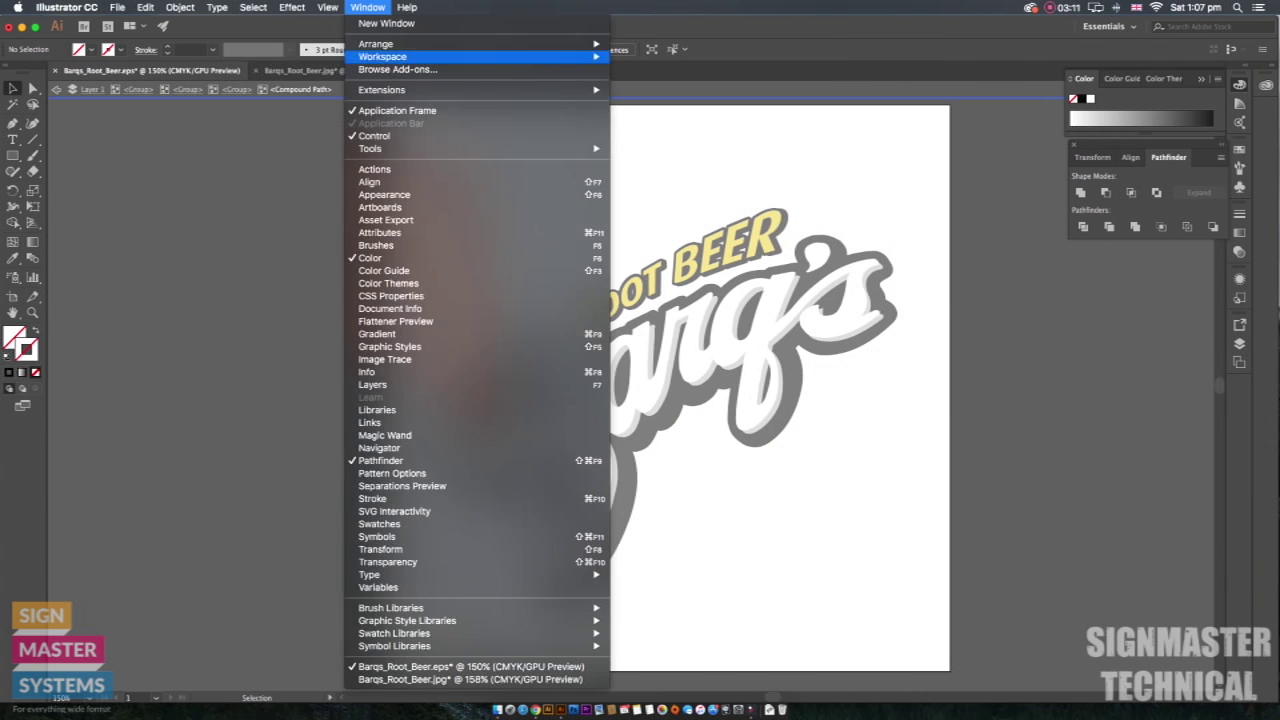
pyautogui.moveTo(394, 646)
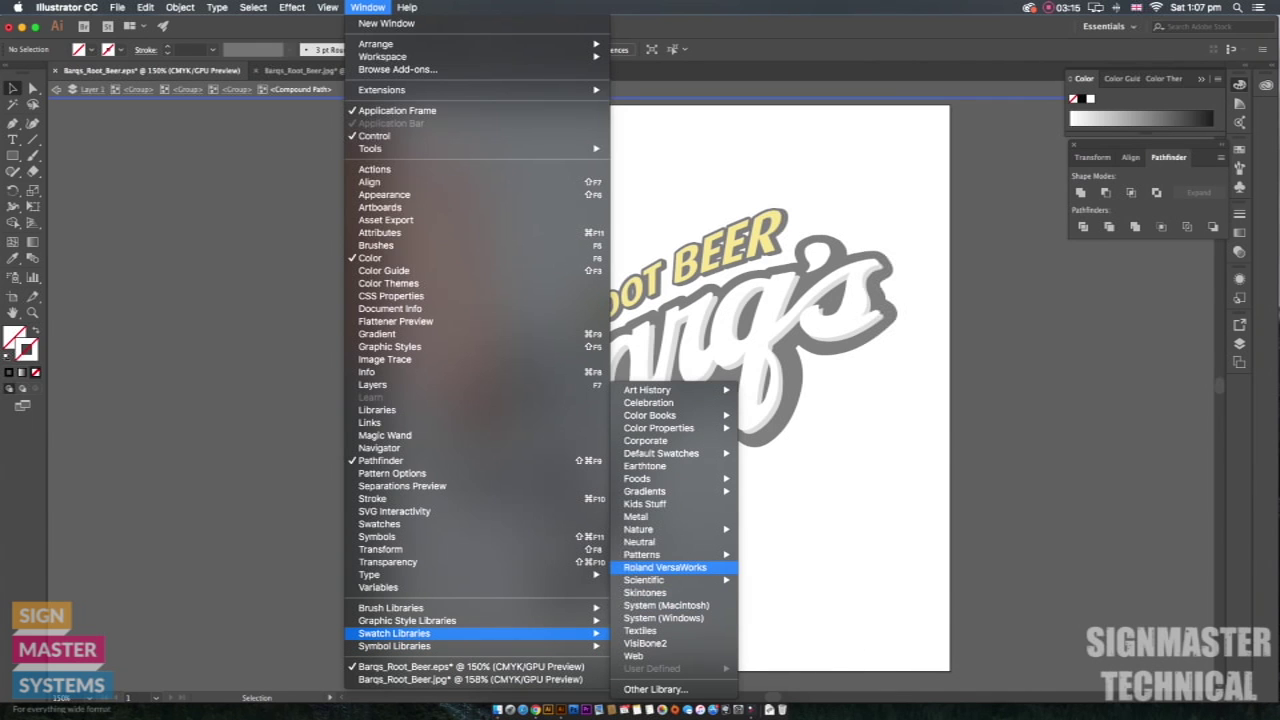
pyautogui.click(665, 567)
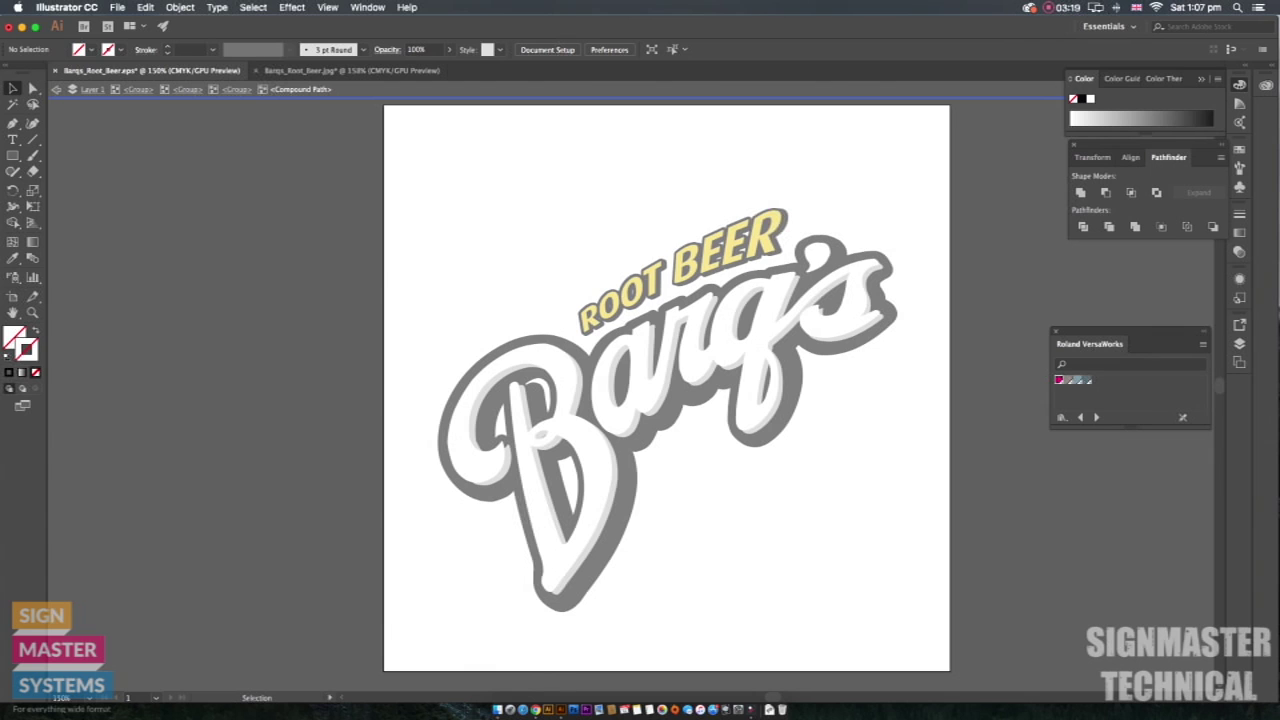
pyautogui.moveTo(1090, 343); pyautogui.dragTo(1032, 327)
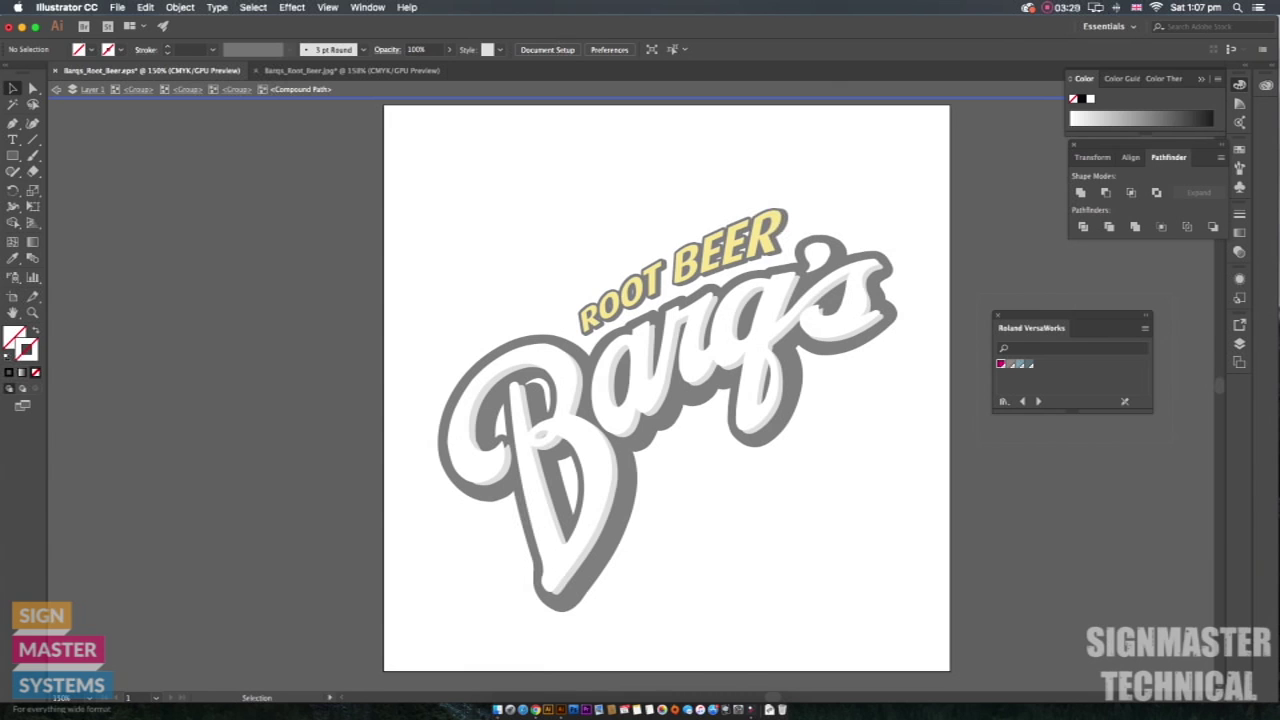
pyautogui.moveTo(1032, 327); pyautogui.dragTo(1060, 303)
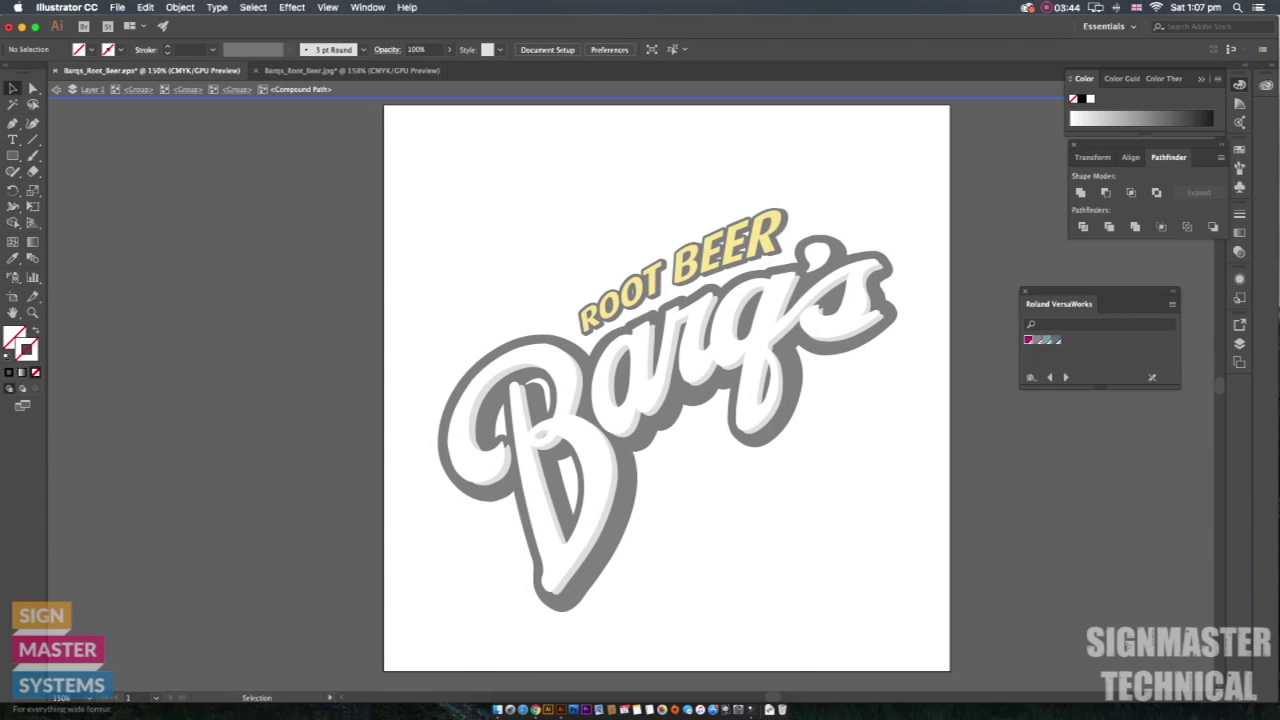
# Step: Apply the CutContour swatch to the stroke of the contour path around the logo
pyautogui.click(895, 248)
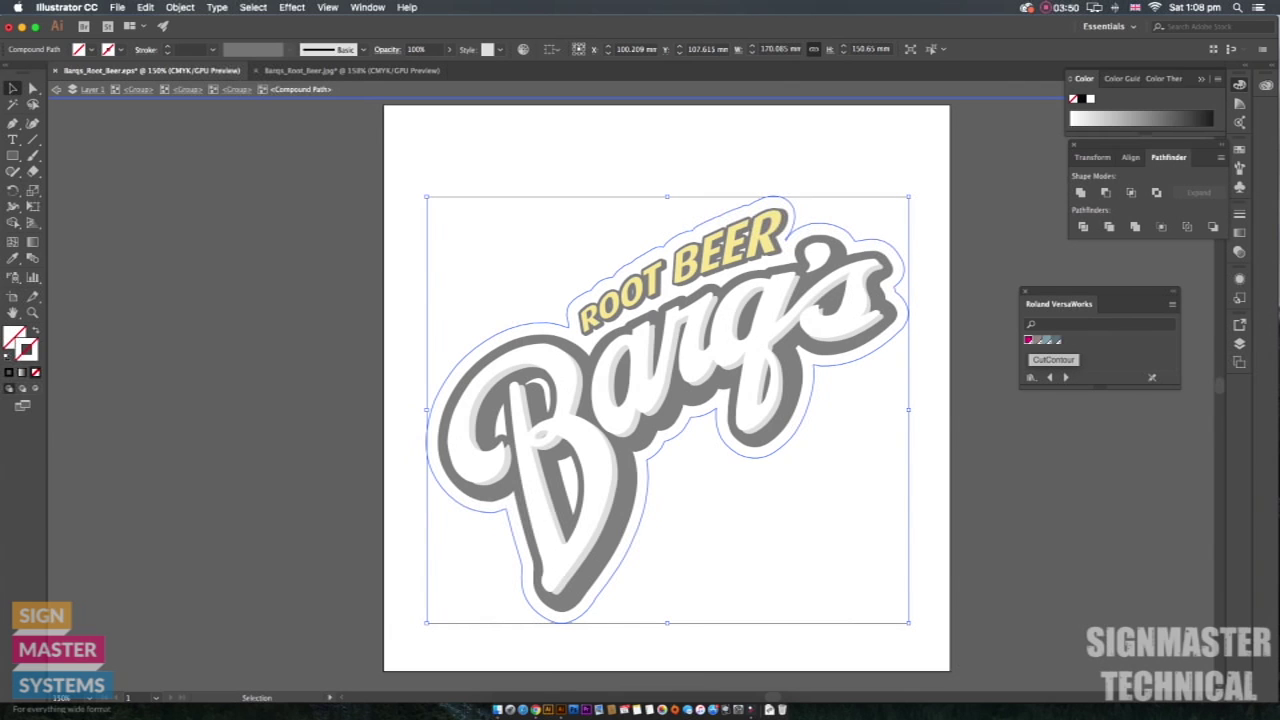
pyautogui.click(1043, 341)
pyautogui.press('super+shift+a')
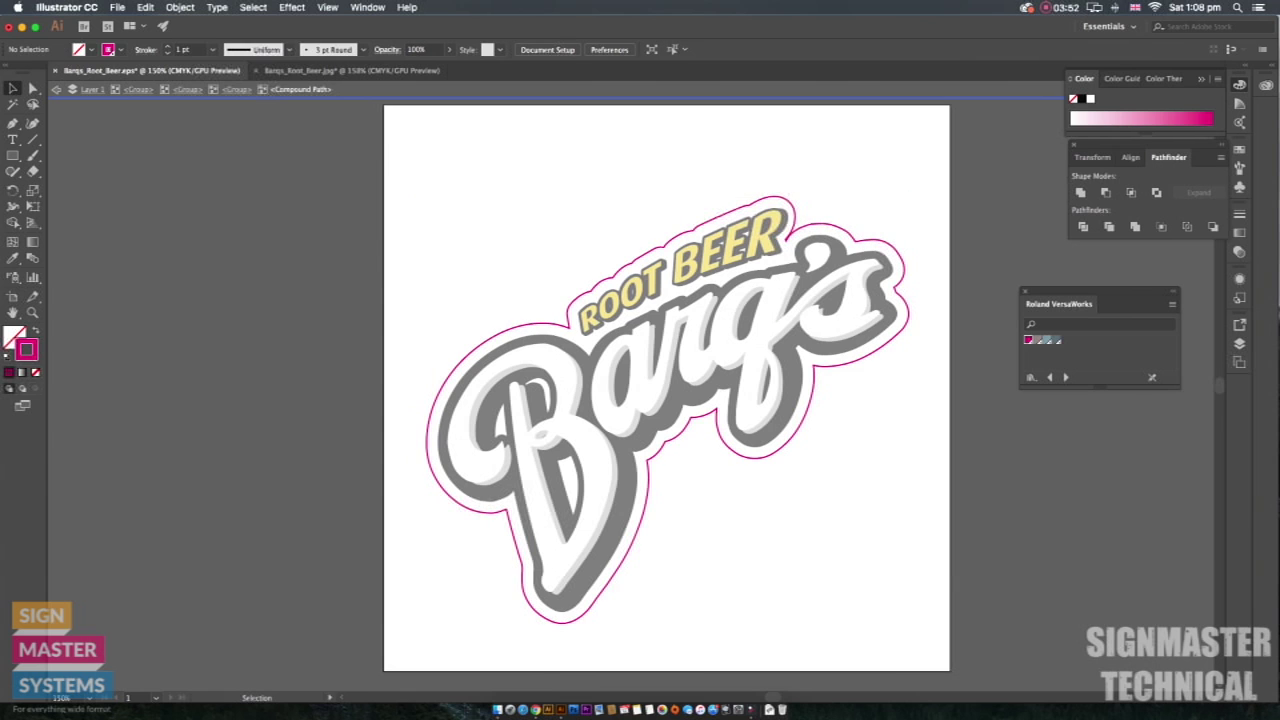
# Step: Leave isolation mode, check the logo and its contour by selecting them, and deselect everything
pyautogui.moveTo(434, 227); pyautogui.dragTo(895, 622)
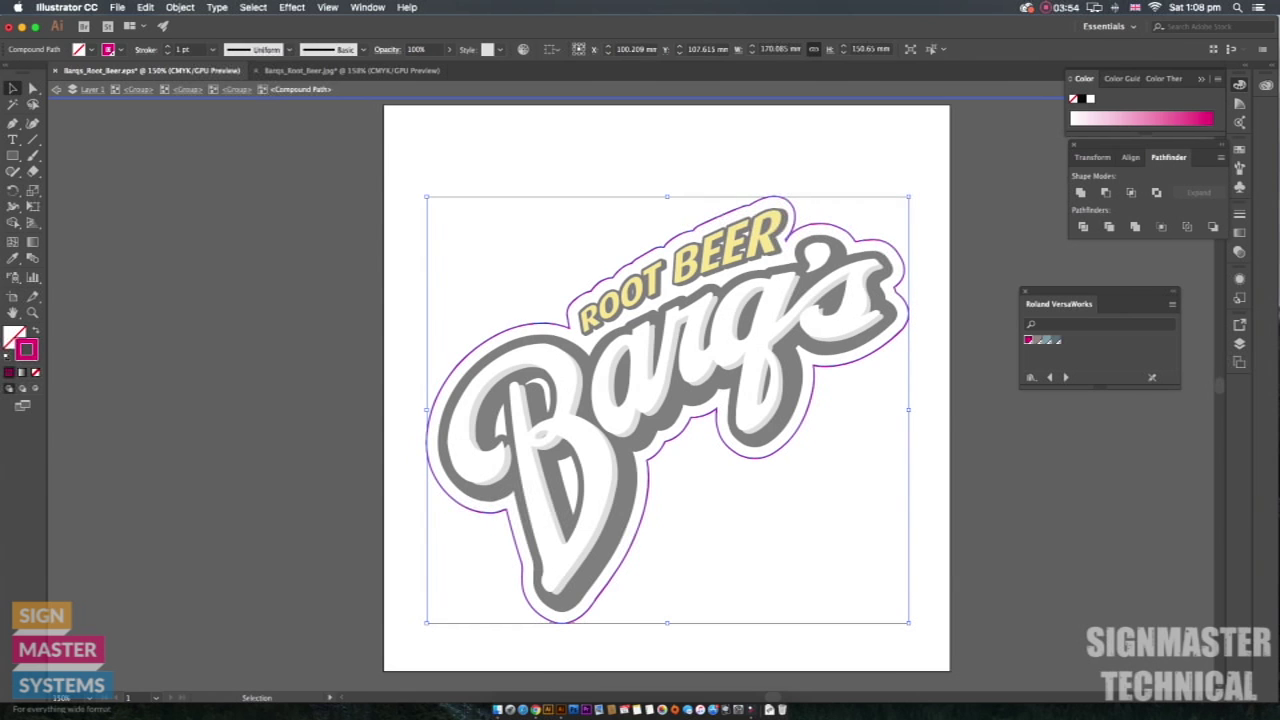
pyautogui.press('super+shift+a')
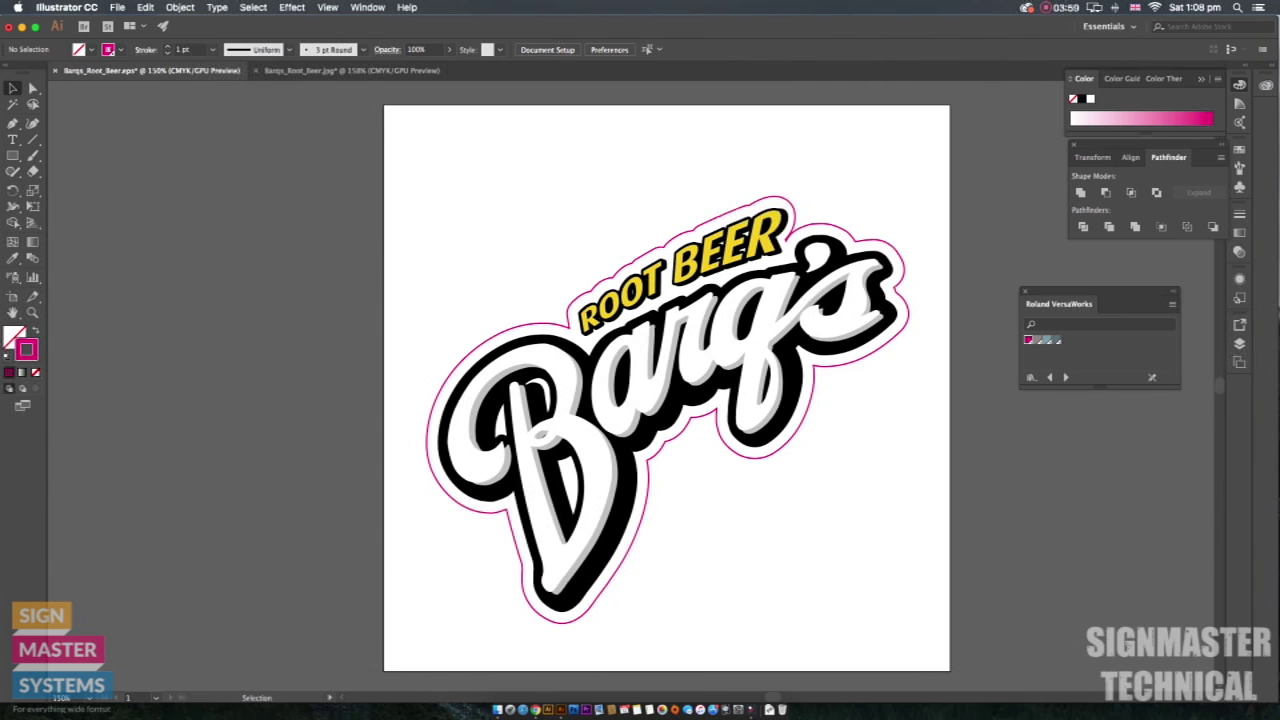
pyautogui.moveTo(497, 178); pyautogui.dragTo(868, 541)
pyautogui.press('super+shift+a')
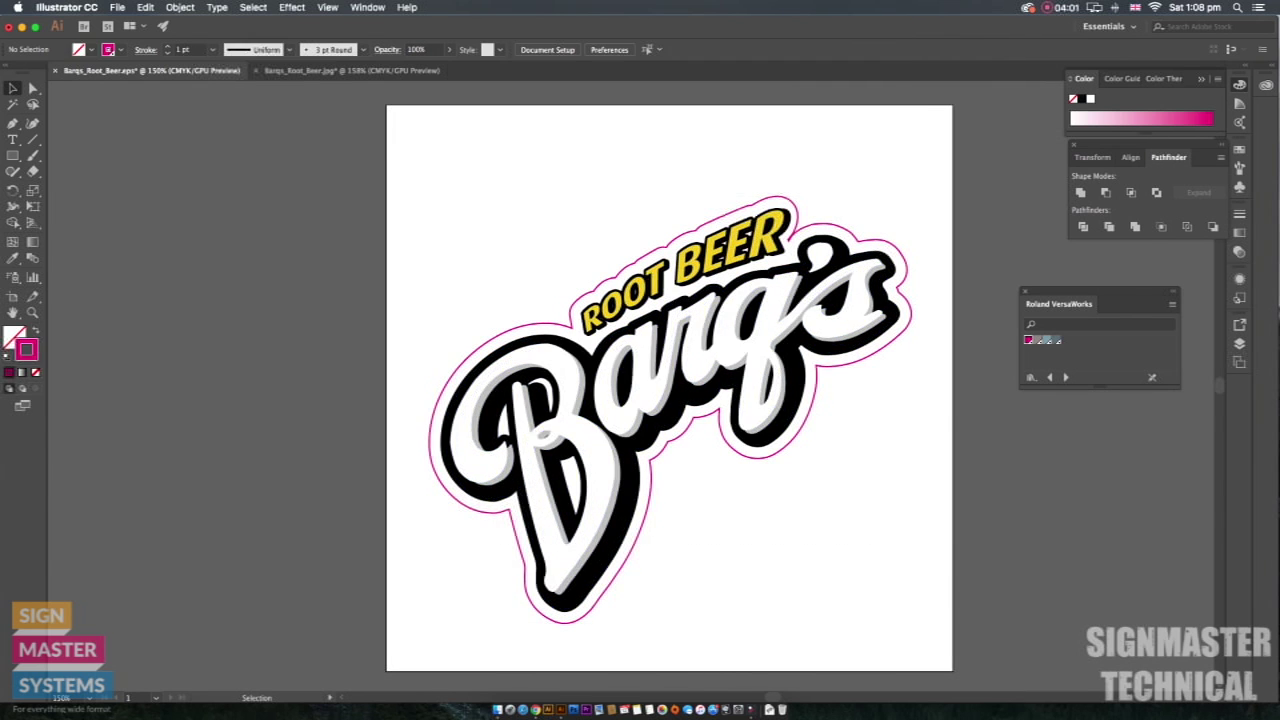
pyautogui.press('super+a')
pyautogui.press('super+shift+a')
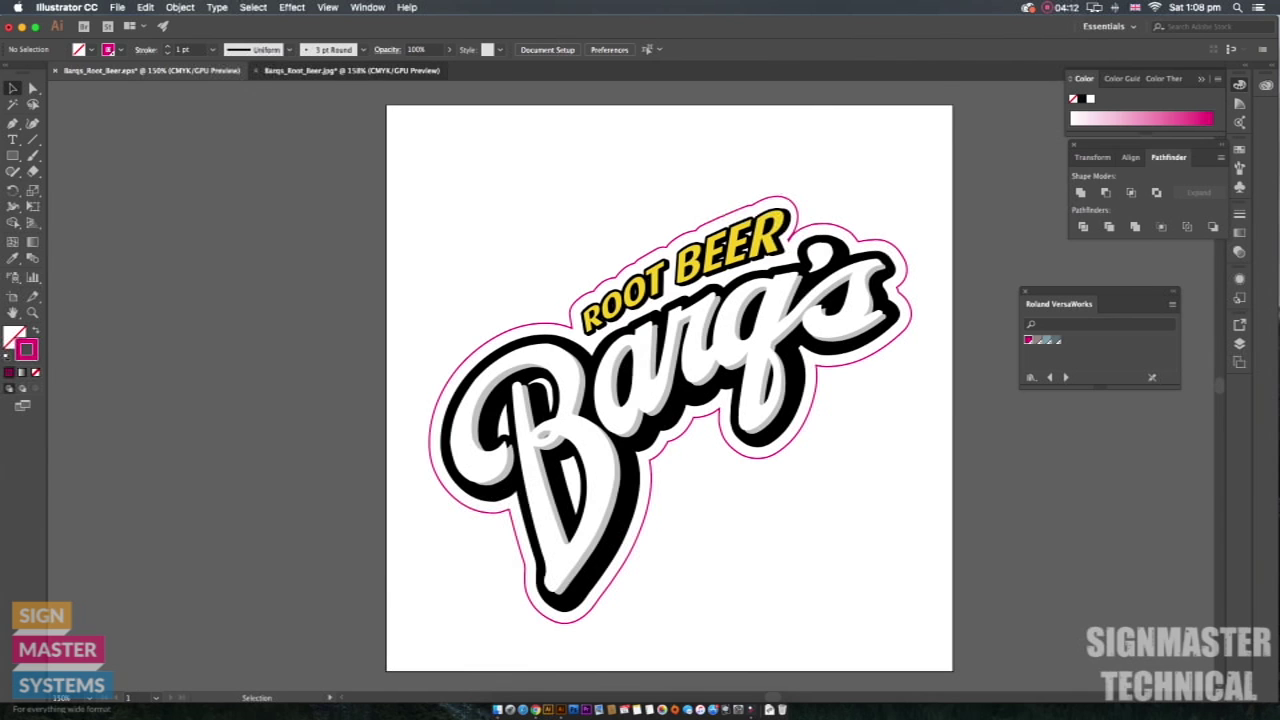
# Step: Switch to the Barqs_Root_Beer.jpg document and examine the edges of the bitmap logo up close
pyautogui.click(350, 70)
pyautogui.moveTo(785, 397)
pyautogui.mouseDown()
pyautogui.moveTo(871, 411)
pyautogui.moveTo(806, 417)
pyautogui.moveTo(797, 397)
pyautogui.mouseUp()
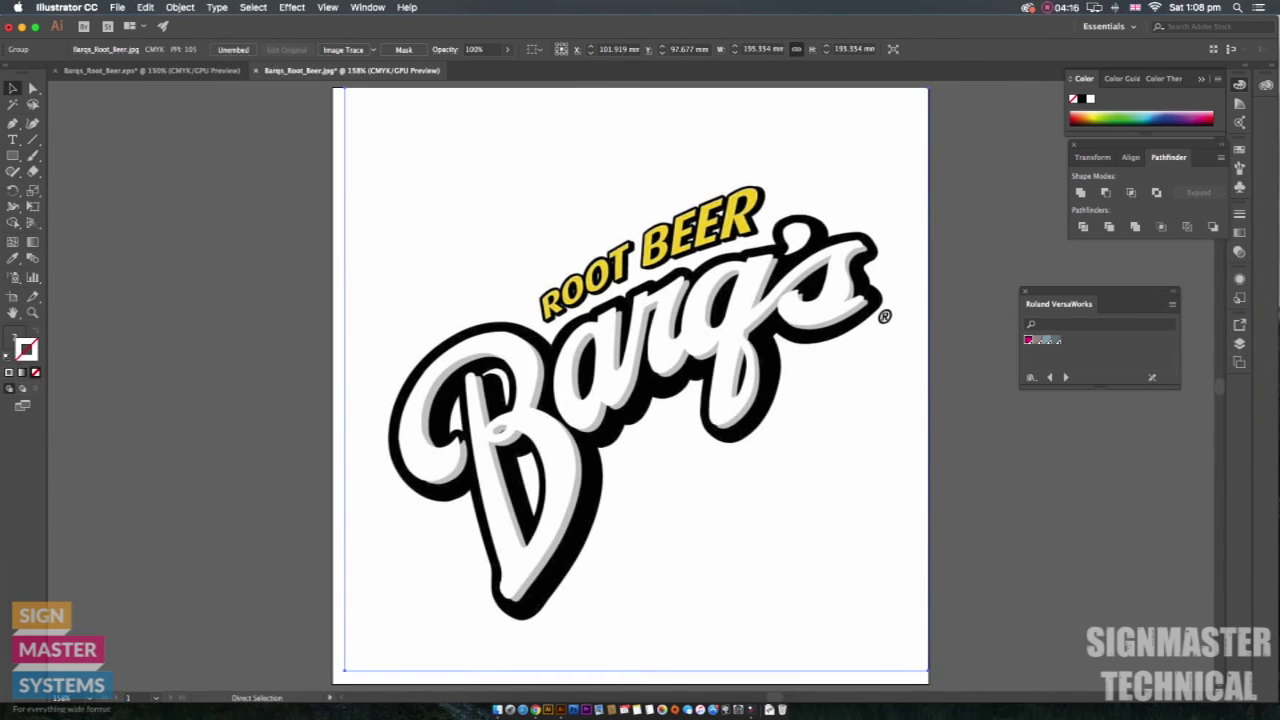
pyautogui.press('super+equal')
pyautogui.press('super+equal')
pyautogui.press('super+equal')
pyautogui.press('super+equal')
pyautogui.press('super+equal')
pyautogui.press('super+equal')
pyautogui.press('super+equal')
pyautogui.press('super+minus')
pyautogui.press('super+minus')
pyautogui.press('super+minus')
pyautogui.press('super+minus')
pyautogui.press('super+minus')
pyautogui.press('super+minus')
pyautogui.press('super+minus')
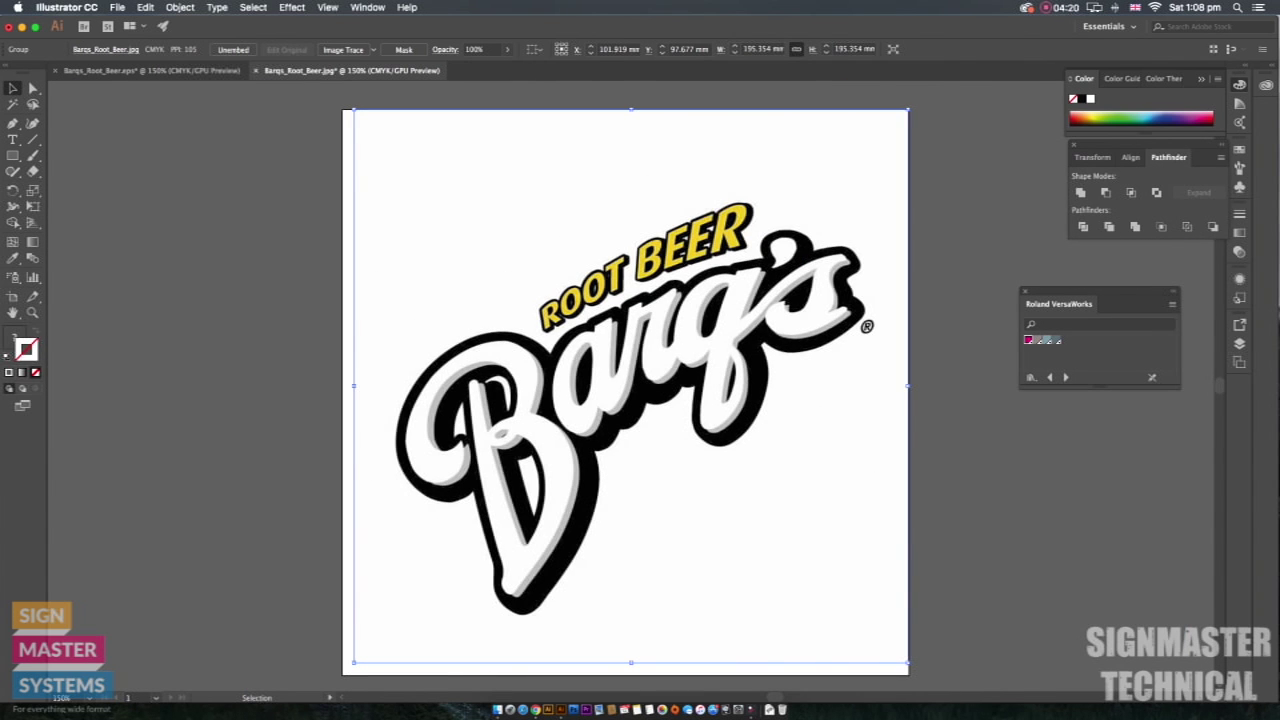
pyautogui.press('super+equal')
pyautogui.press('super+equal')
pyautogui.press('super+equal')
pyautogui.press('super+equal')
pyautogui.press('super+equal')
pyautogui.press('super+equal')
pyautogui.press('super+equal')
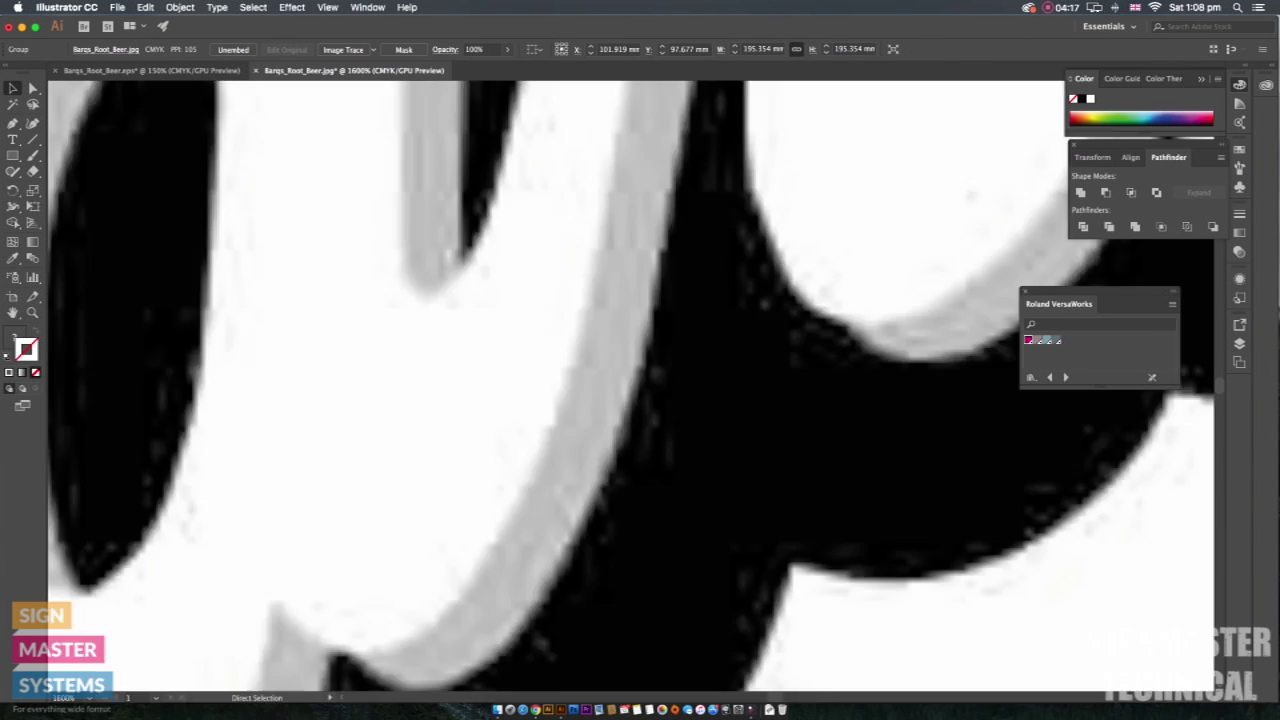
pyautogui.press('super+minus')
pyautogui.press('super+minus')
pyautogui.press('super+minus')
pyautogui.press('super+minus')
pyautogui.press('super+minus')
pyautogui.press('super+minus')
pyautogui.press('super+minus')
# Step: Place a copy of the bitmap logo beside the artboard and convert the original to expanded vector paths with the default Image Trace
pyautogui.moveTo(820, 370); pyautogui.dragTo(240, 372)
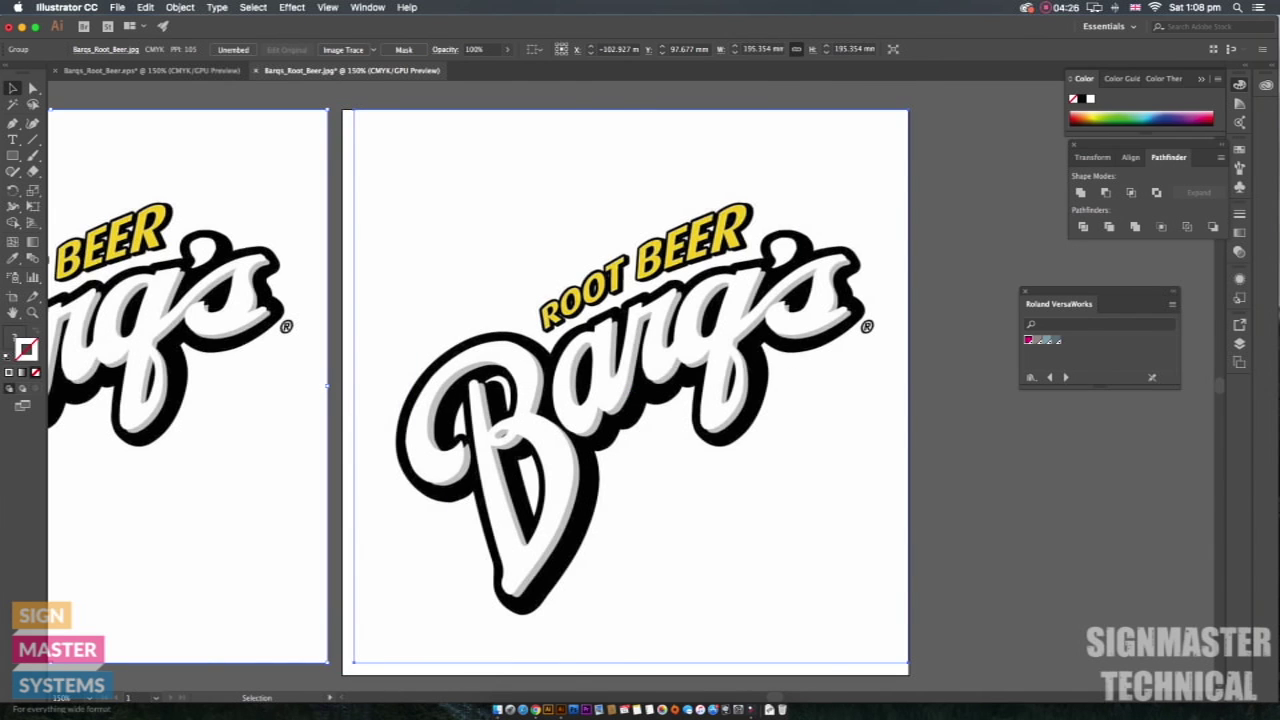
pyautogui.click(631, 386)
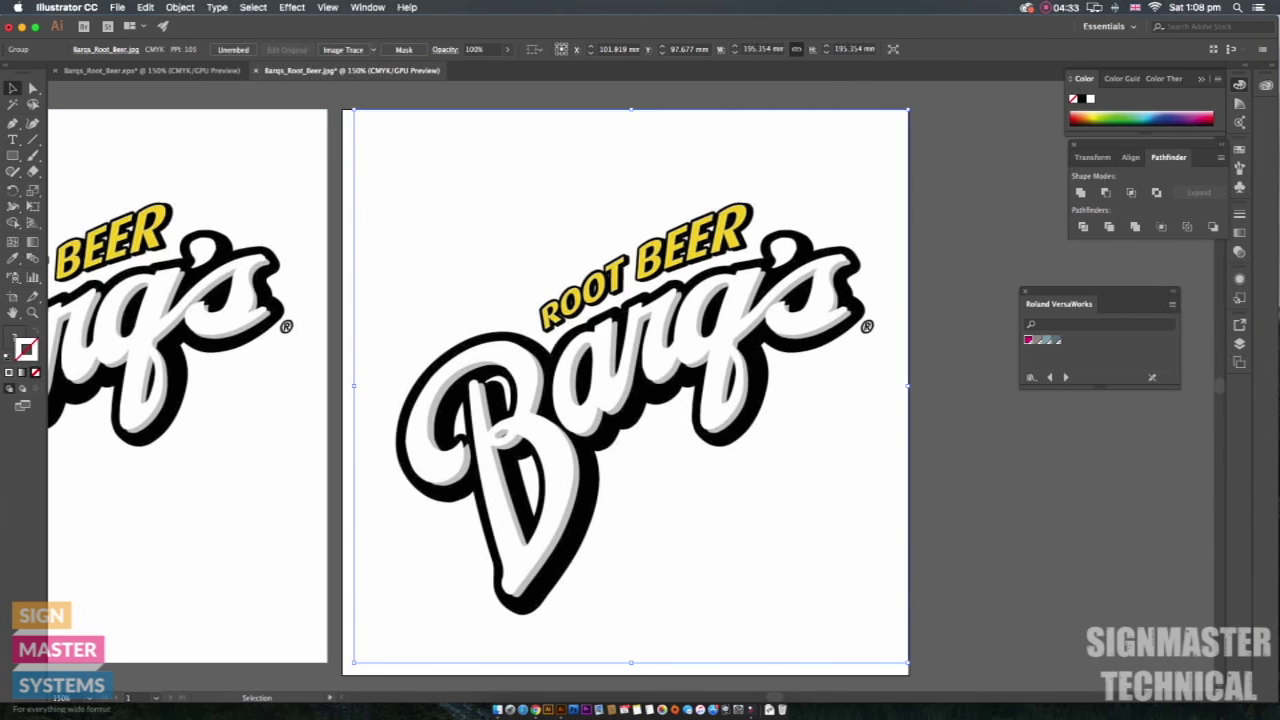
pyautogui.click(343, 49)
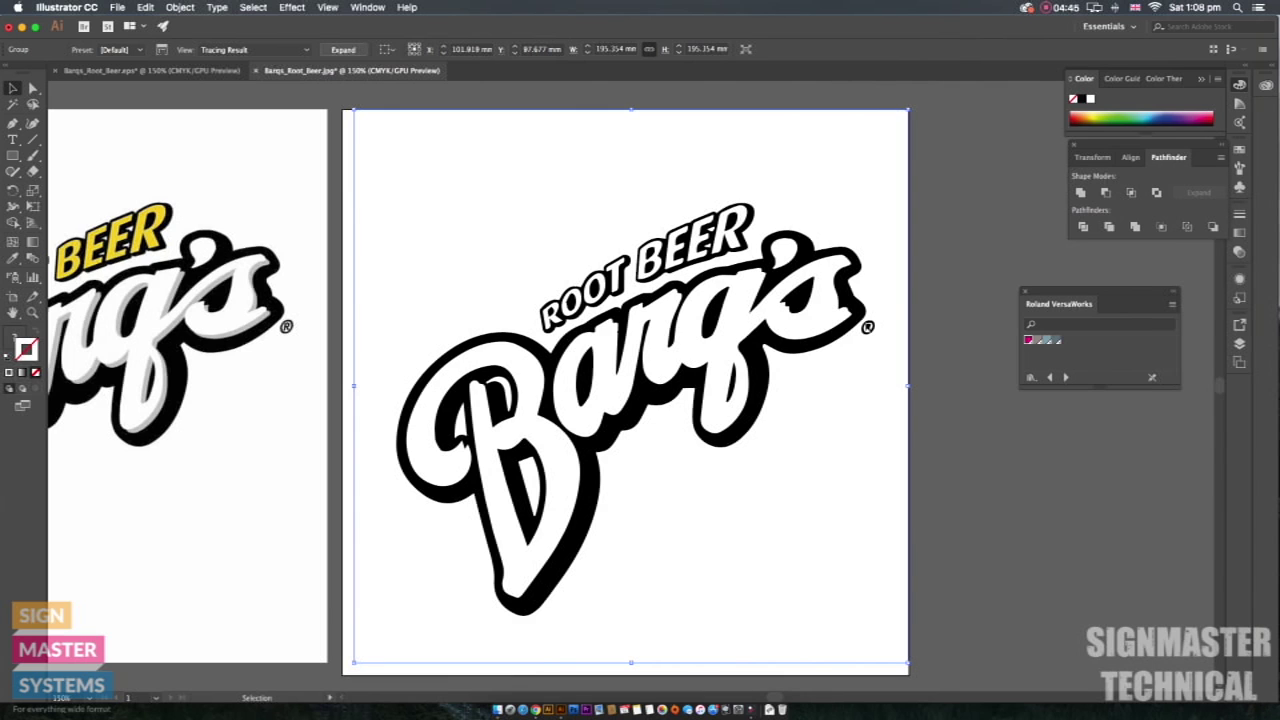
pyautogui.click(343, 49)
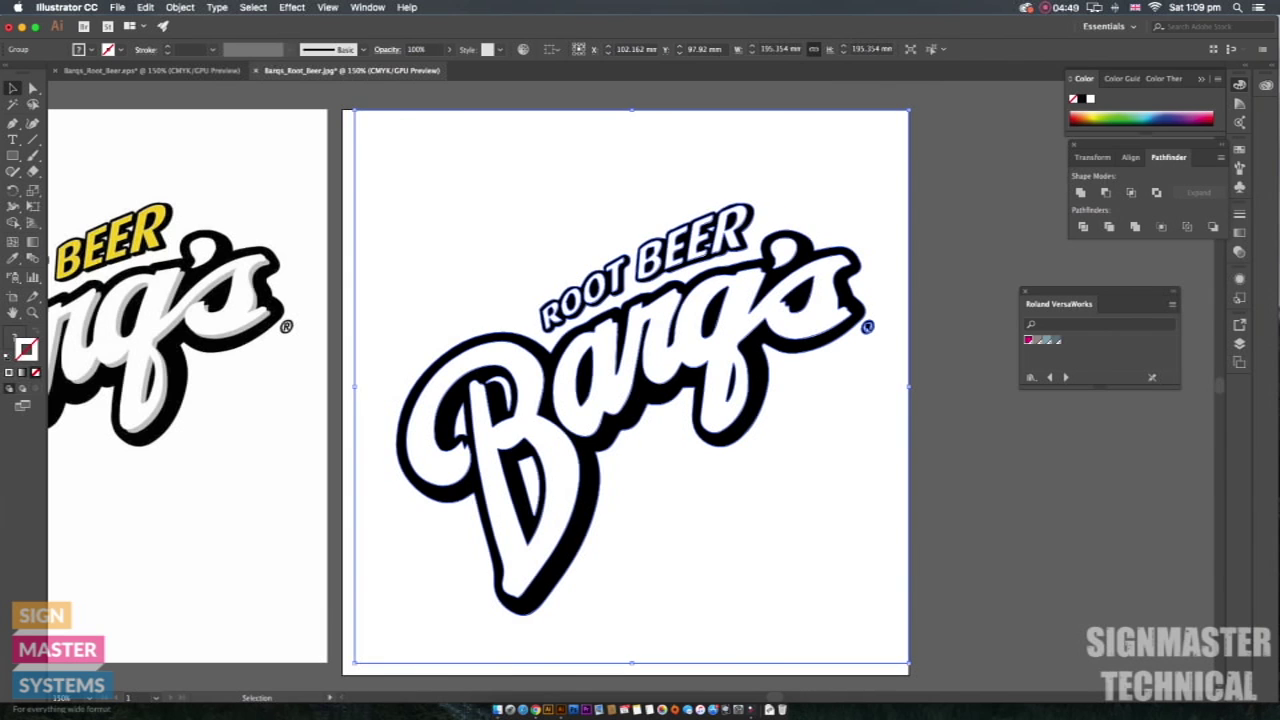
pyautogui.press('super+shift+a')
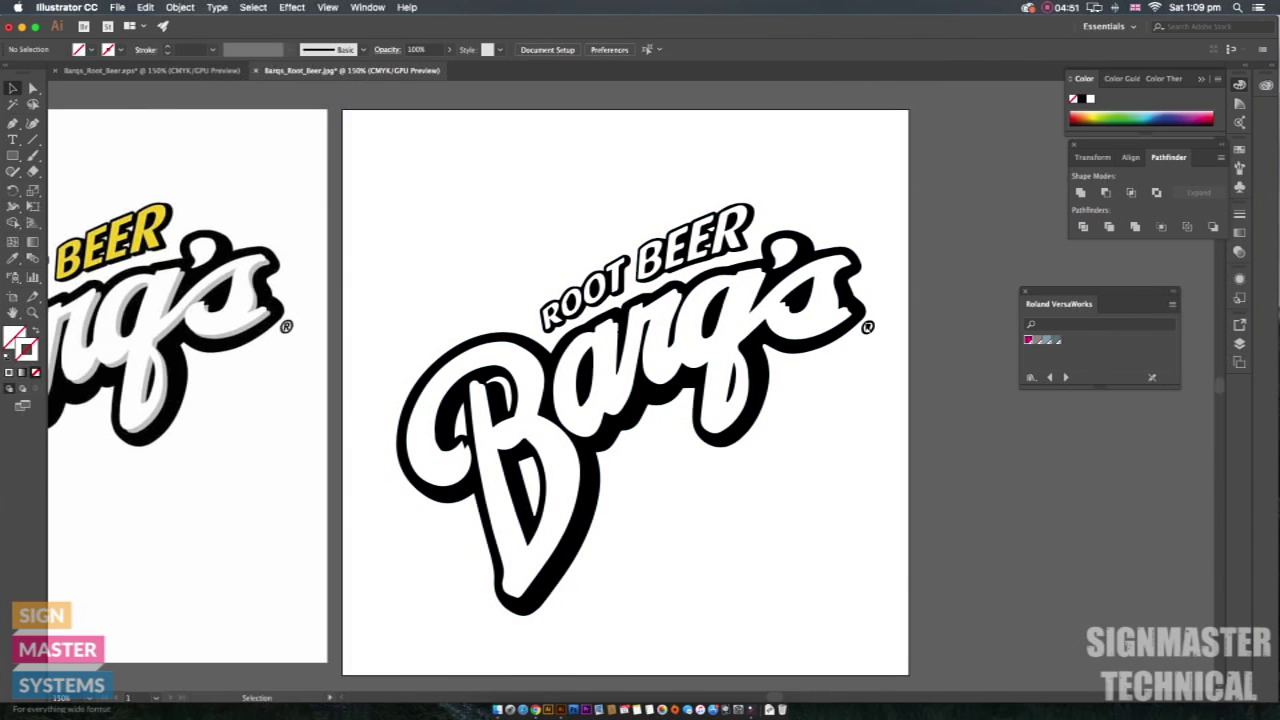
# Step: Isolate the traced group and move its white background compound path about 134 mm to the right, away from the logo
pyautogui.doubleClick(632, 386)
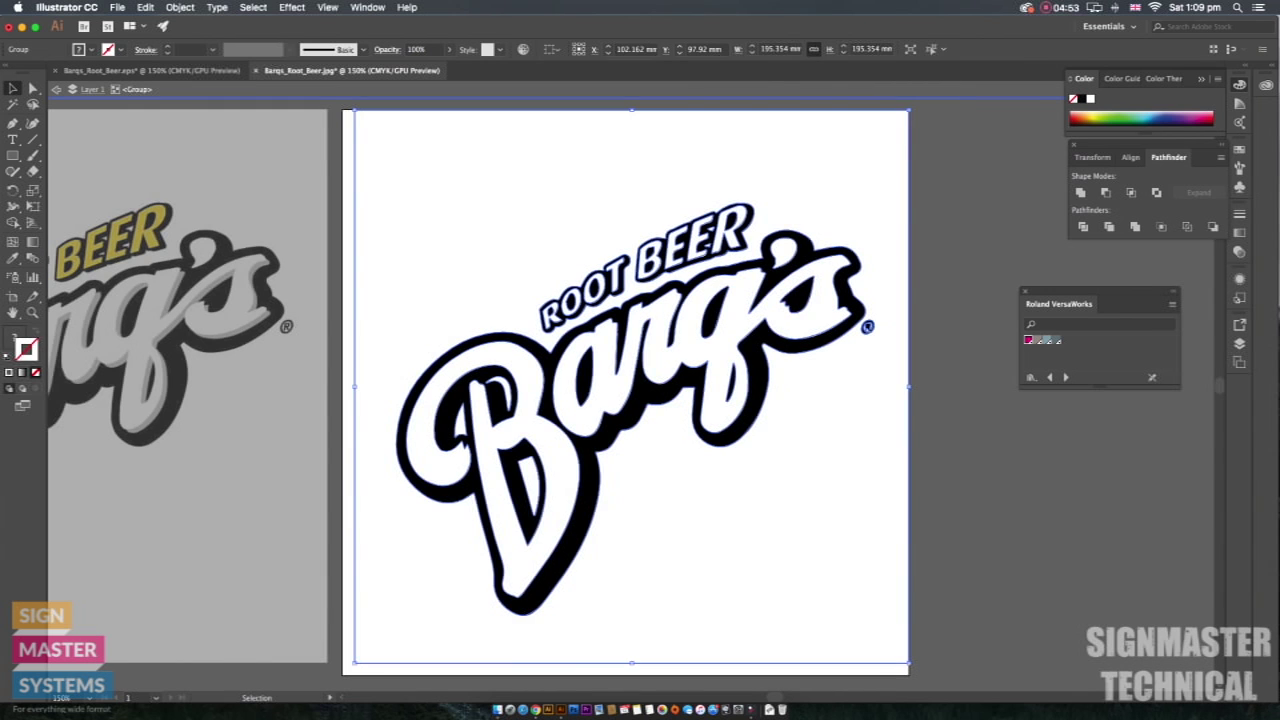
pyautogui.doubleClick(703, 232)
pyautogui.click(703, 232)
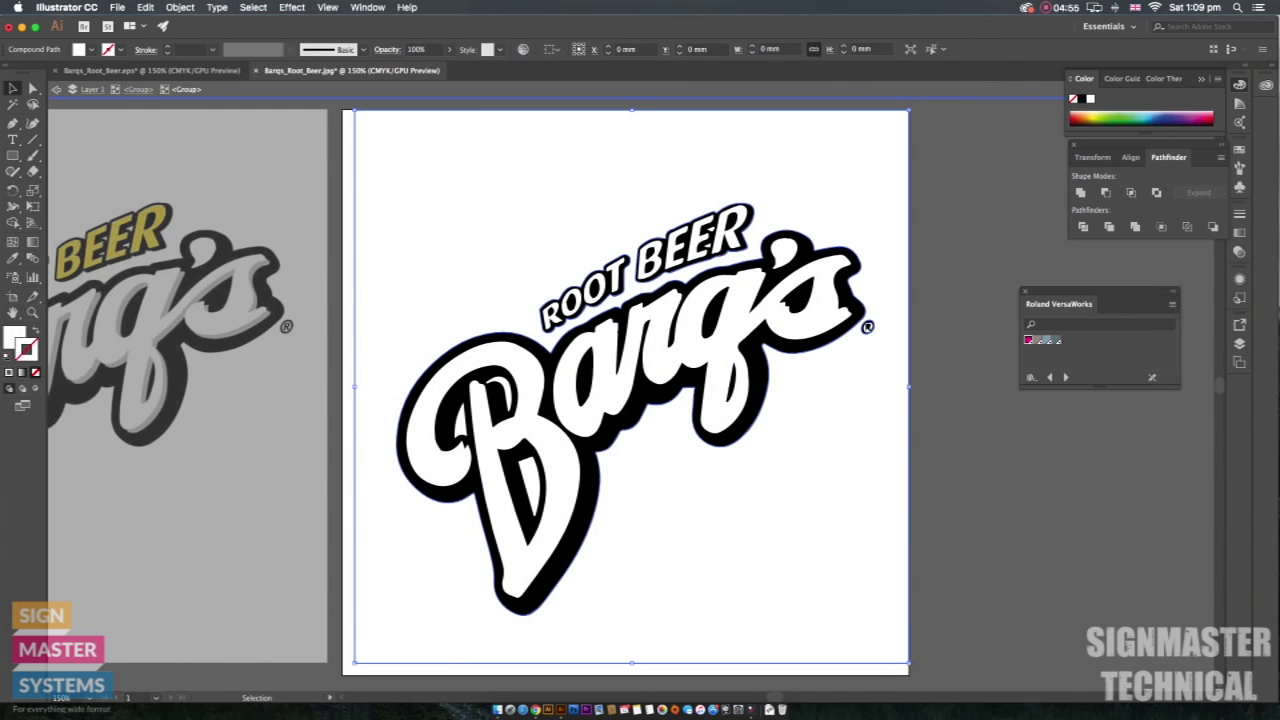
pyautogui.moveTo(378, 118); pyautogui.dragTo(761, 142)
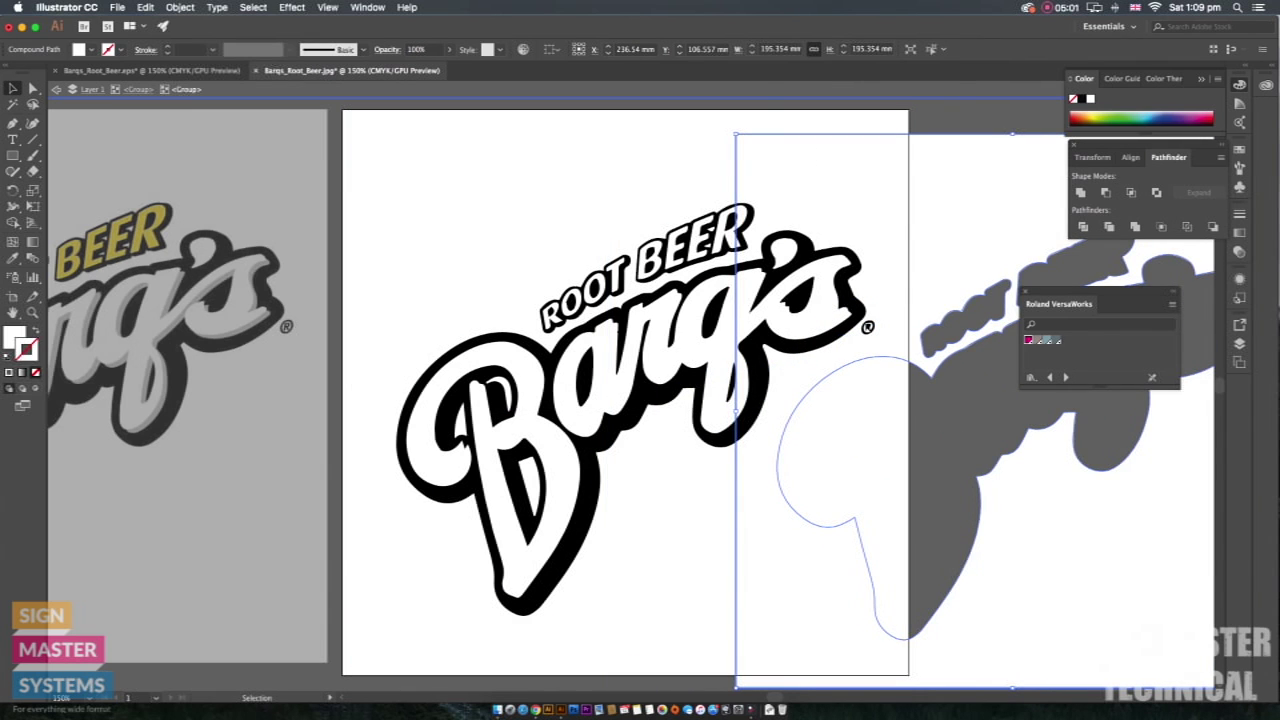
# Step: Delete the traced black logo outline with its white lettering and the leftover pieces around the B
pyautogui.click(681, 194)
pyautogui.moveTo(681, 194); pyautogui.dragTo(558, 514)
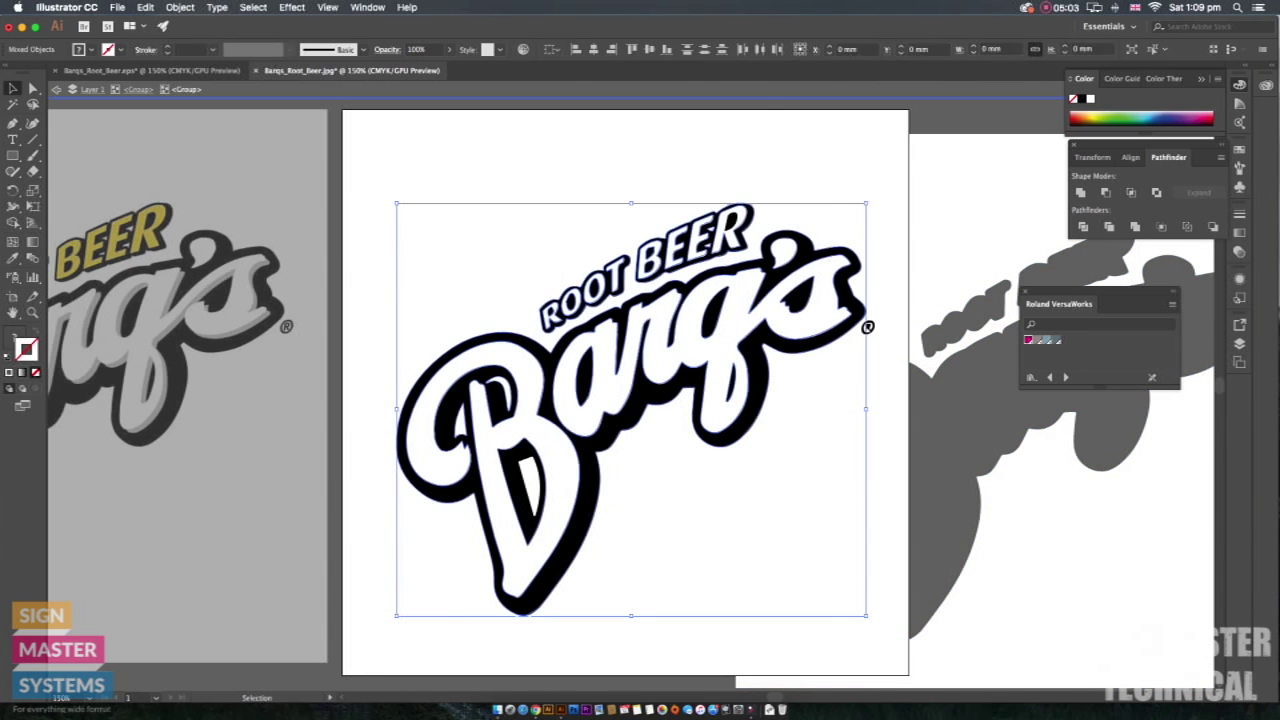
pyautogui.press('Delete')
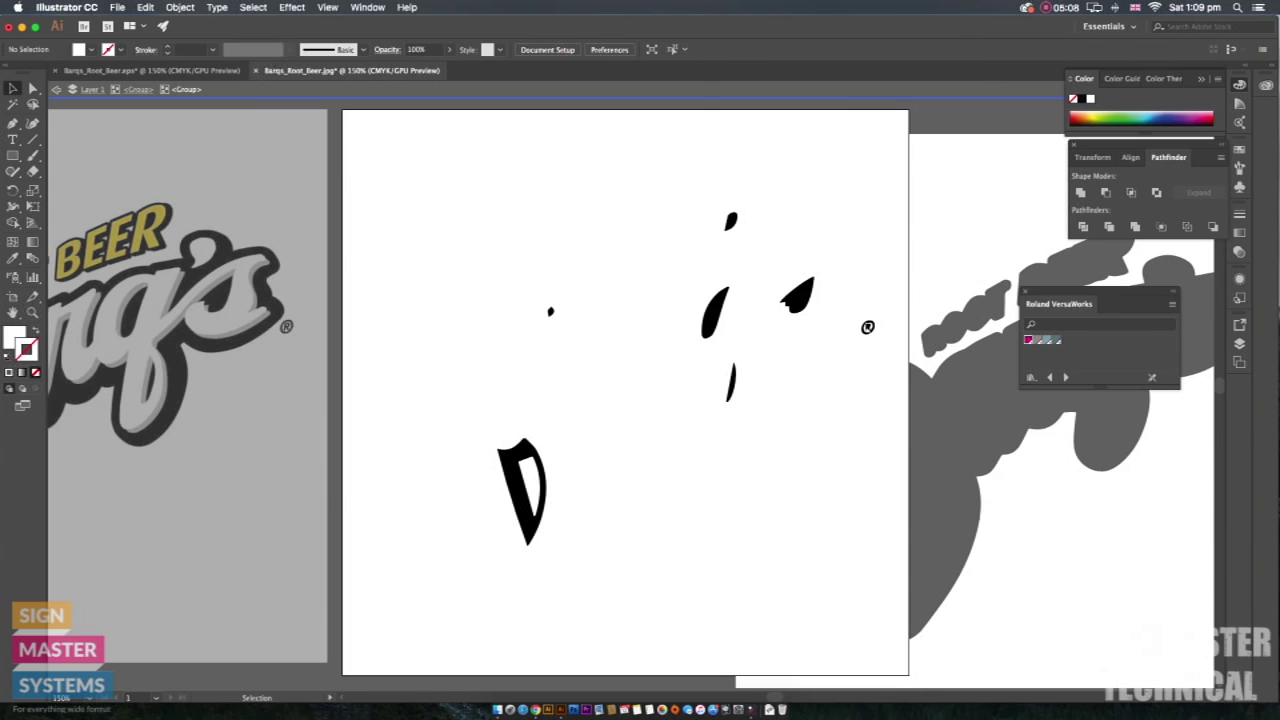
pyautogui.moveTo(470, 174); pyautogui.dragTo(634, 584)
pyautogui.press('Delete')
pyautogui.moveTo(677, 197); pyautogui.dragTo(890, 462)
pyautogui.press('shift+super+a')
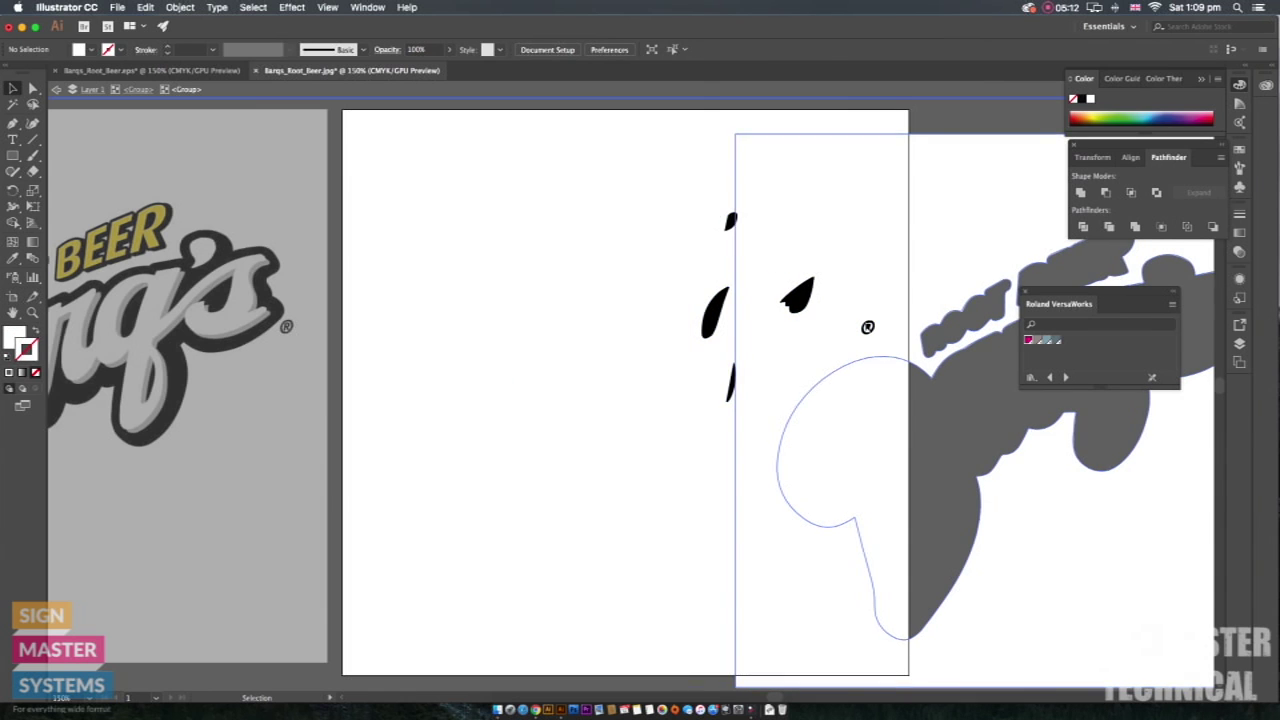
# Step: Isolate the moved white background compound path, select its outer square and silhouette cut-outs together, and remove the shape from the document
pyautogui.doubleClick(855, 518)
pyautogui.click(855, 518)
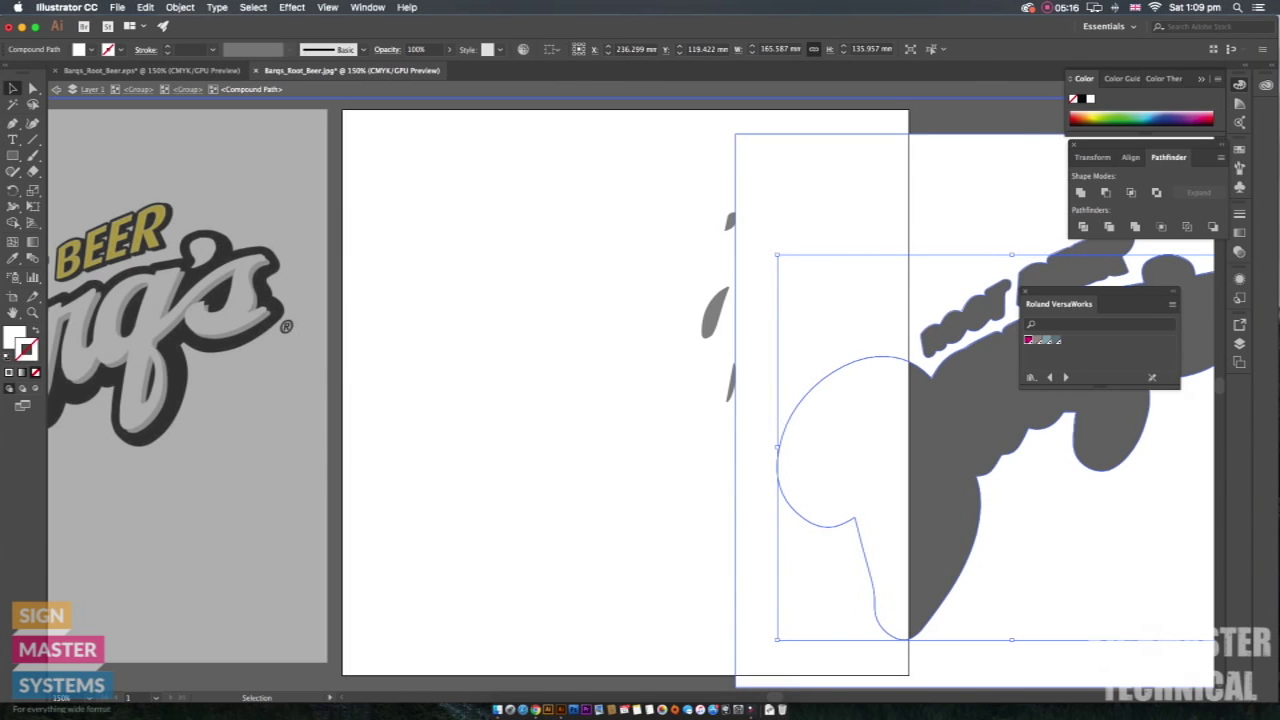
pyautogui.keyDown('shift'); pyautogui.click(736, 411); pyautogui.keyUp('shift')
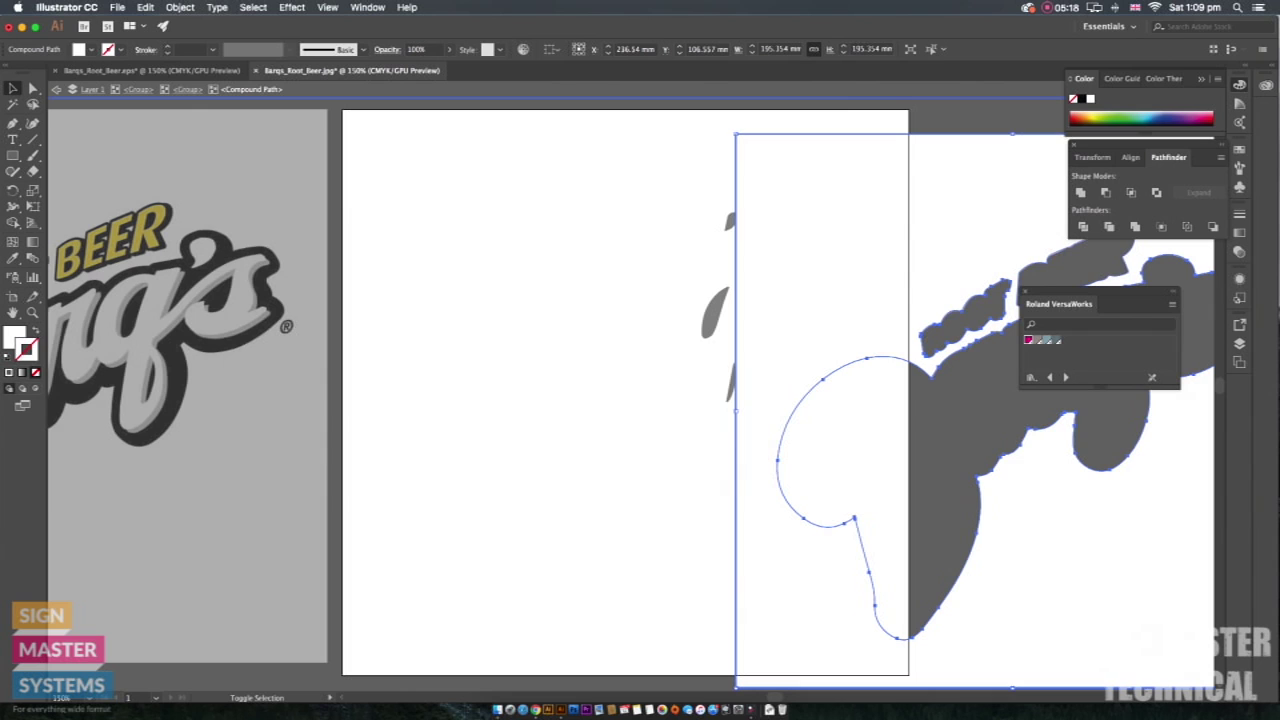
pyautogui.press('a')
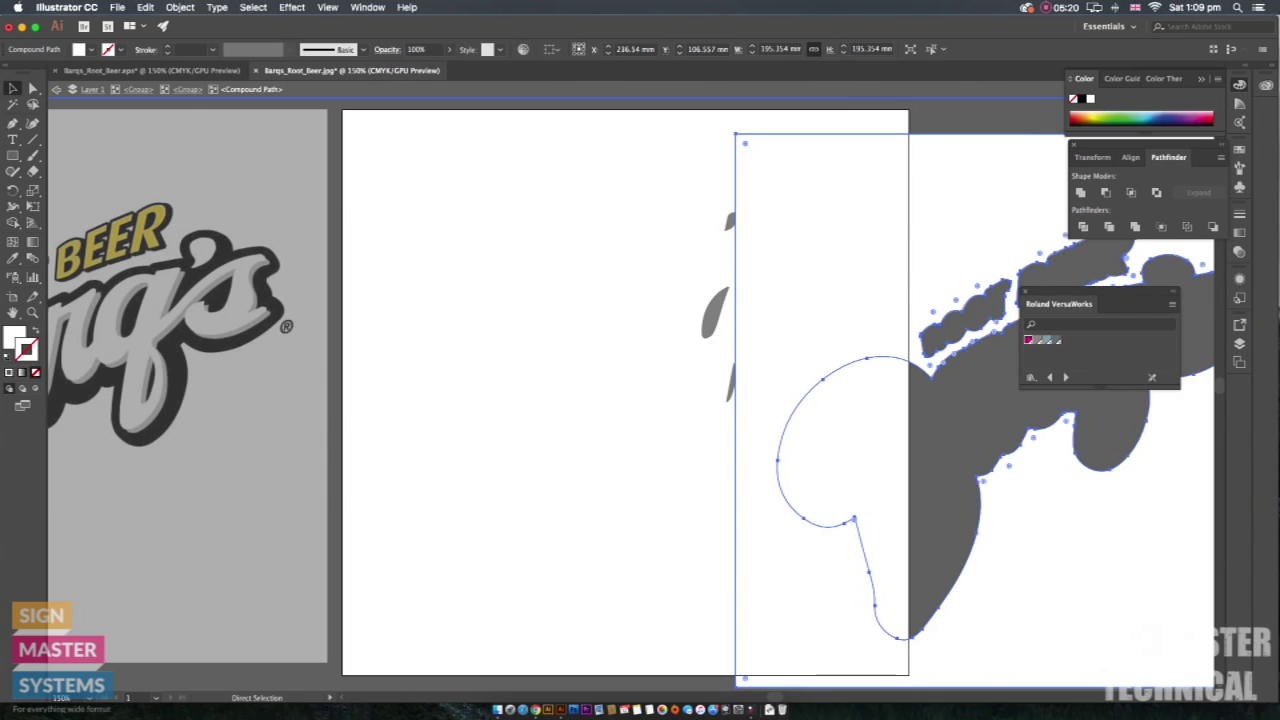
pyautogui.press('v')
pyautogui.press('Delete')
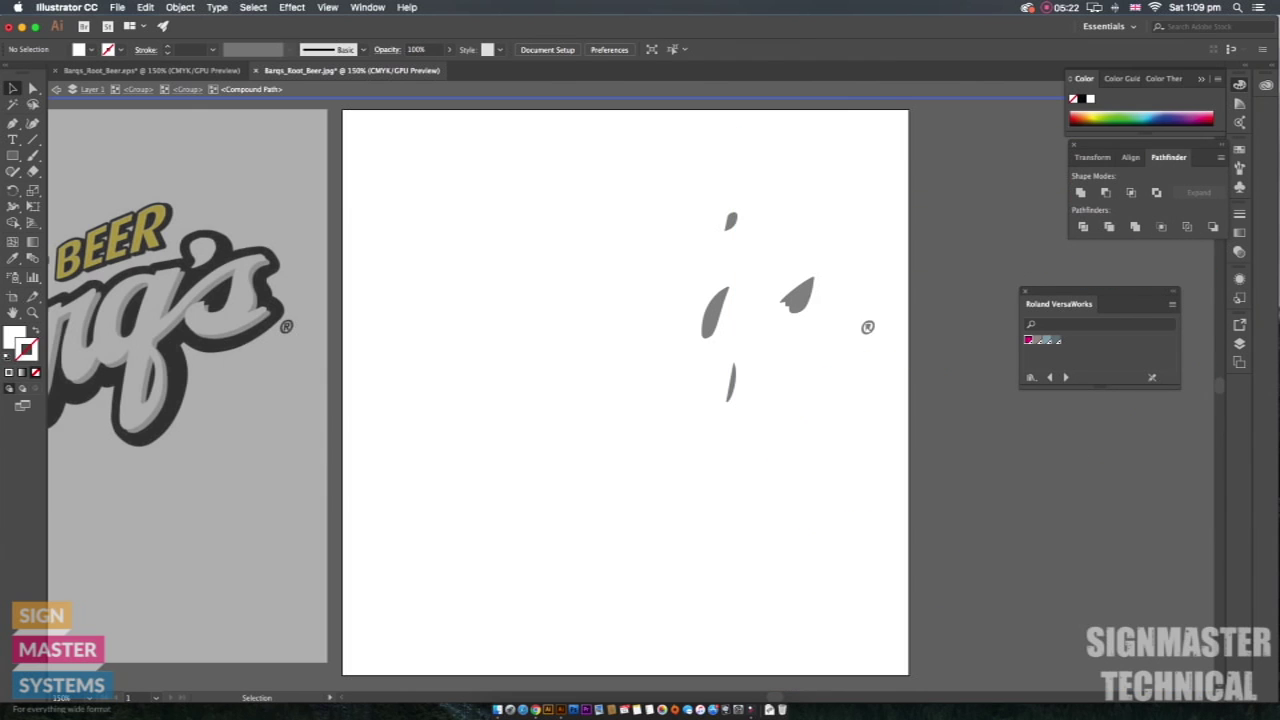
# Step: Leave isolation mode and delete the remaining small traced letter pieces and the ® mark
pyautogui.moveTo(603, 168); pyautogui.dragTo(908, 434)
pyautogui.press('Escape')
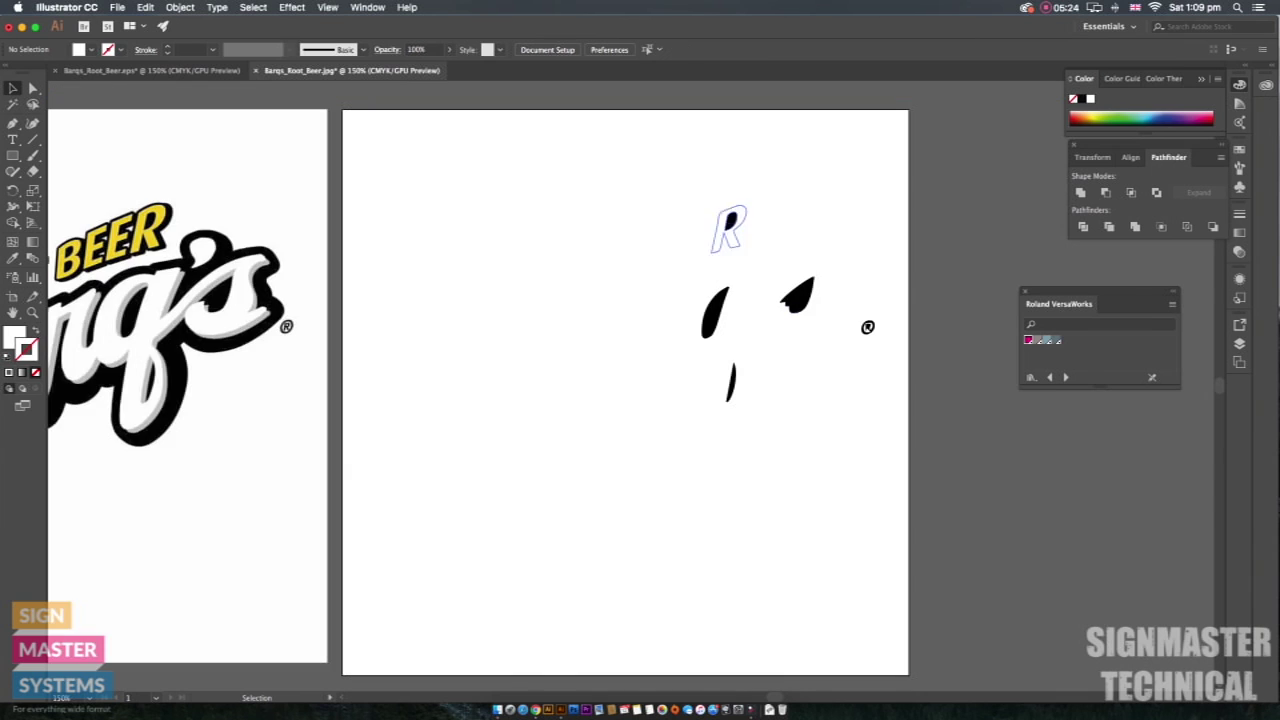
pyautogui.moveTo(666, 189); pyautogui.dragTo(1090, 598)
pyautogui.press('Delete')
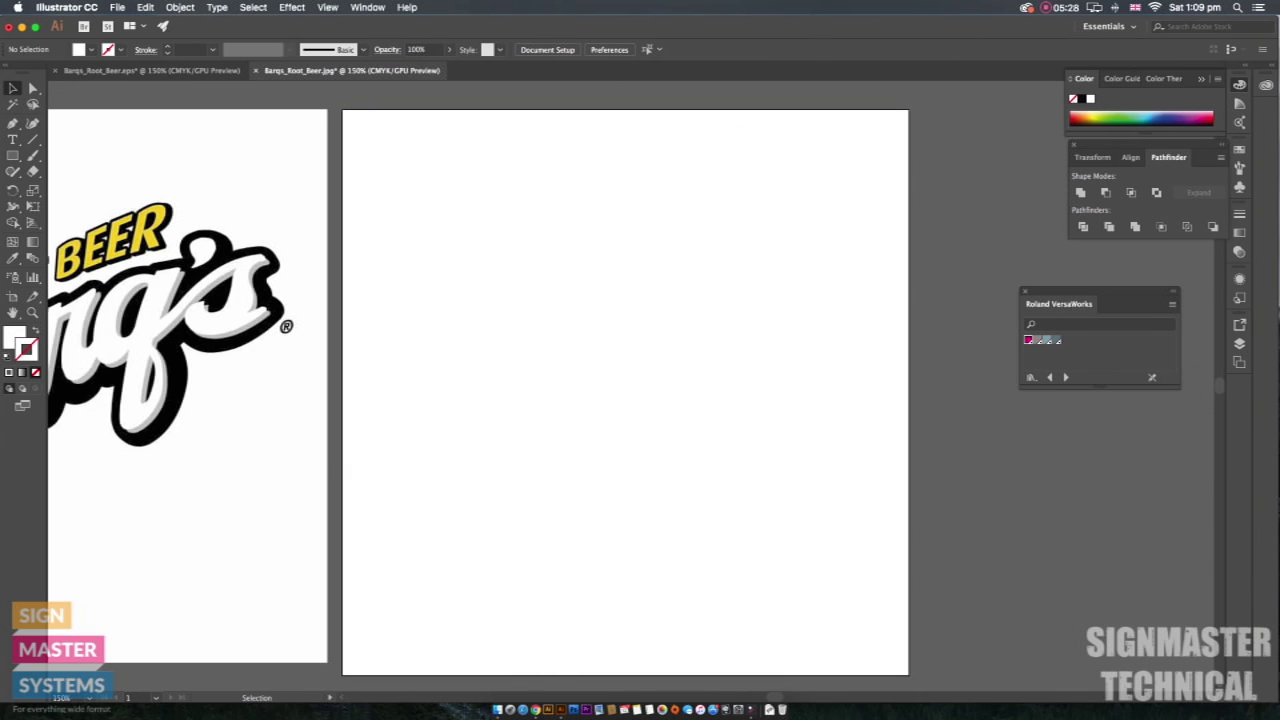
# Step: Bring the removed background shape back onto the artboard as separate square and silhouette paths, and deselect them
pyautogui.press('a')
pyautogui.press('super+a')
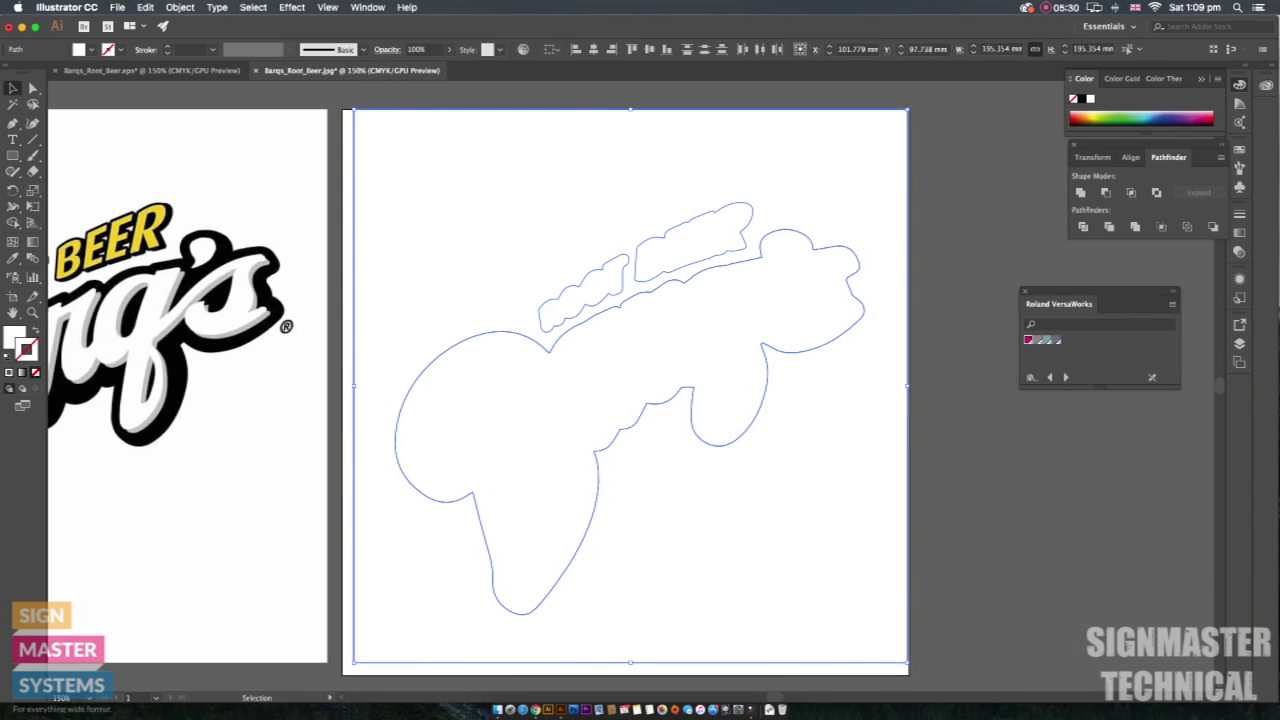
pyautogui.press('super+shift+a')
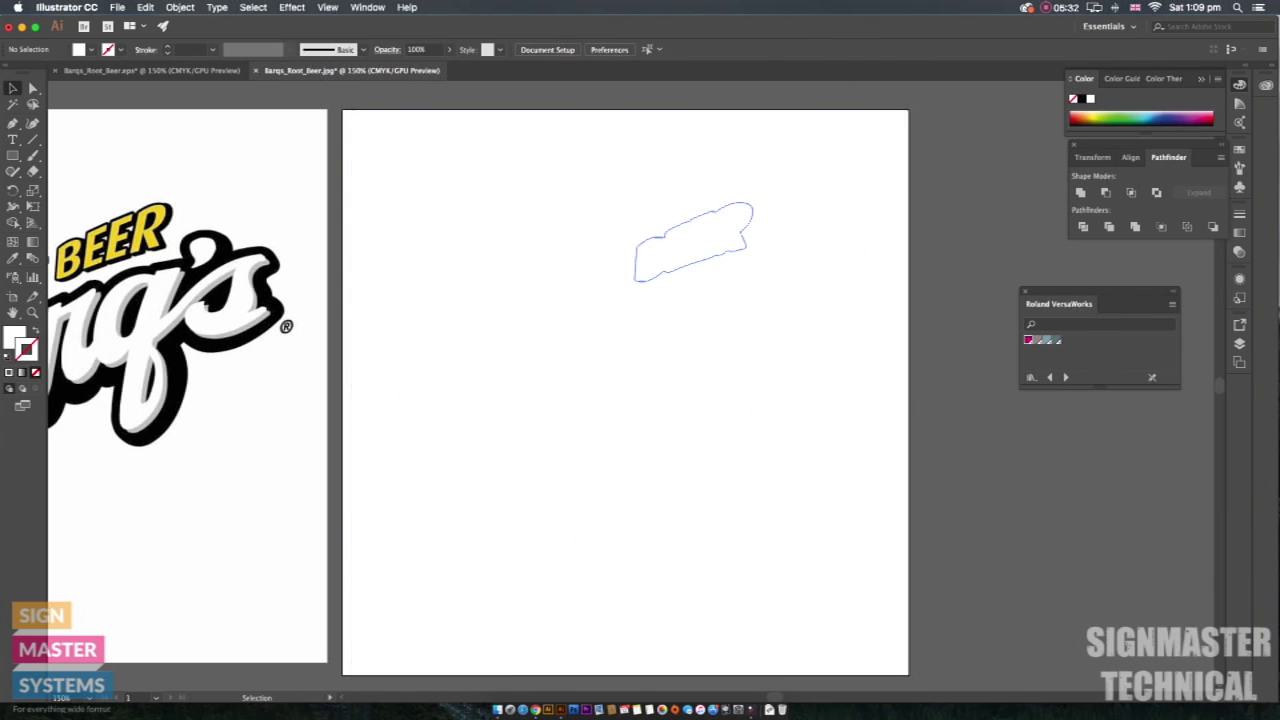
# Step: Select the ROOT, BEER and Barq's silhouette paths together, leaving the background square out of the selection
pyautogui.click(584, 293)
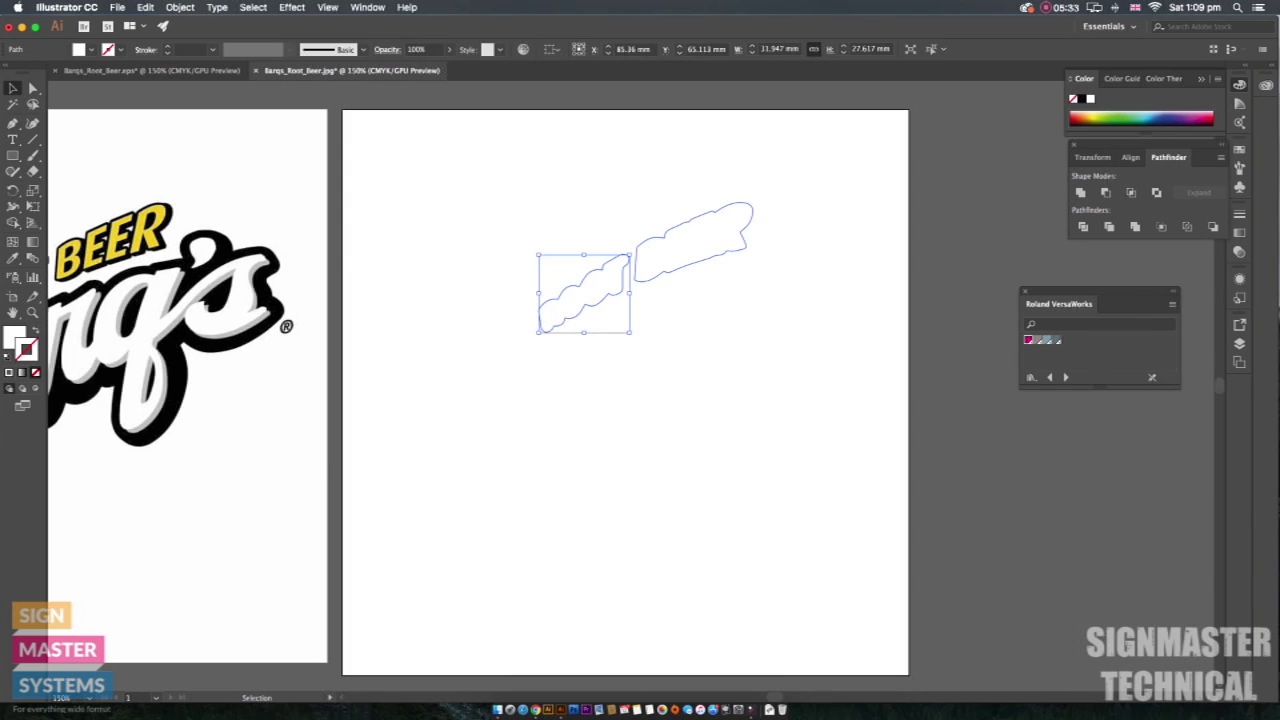
pyautogui.press('super+shift+z')
pyautogui.press('super+shift+z')
pyautogui.press('super+shift+z')
pyautogui.press('super+shift+z')
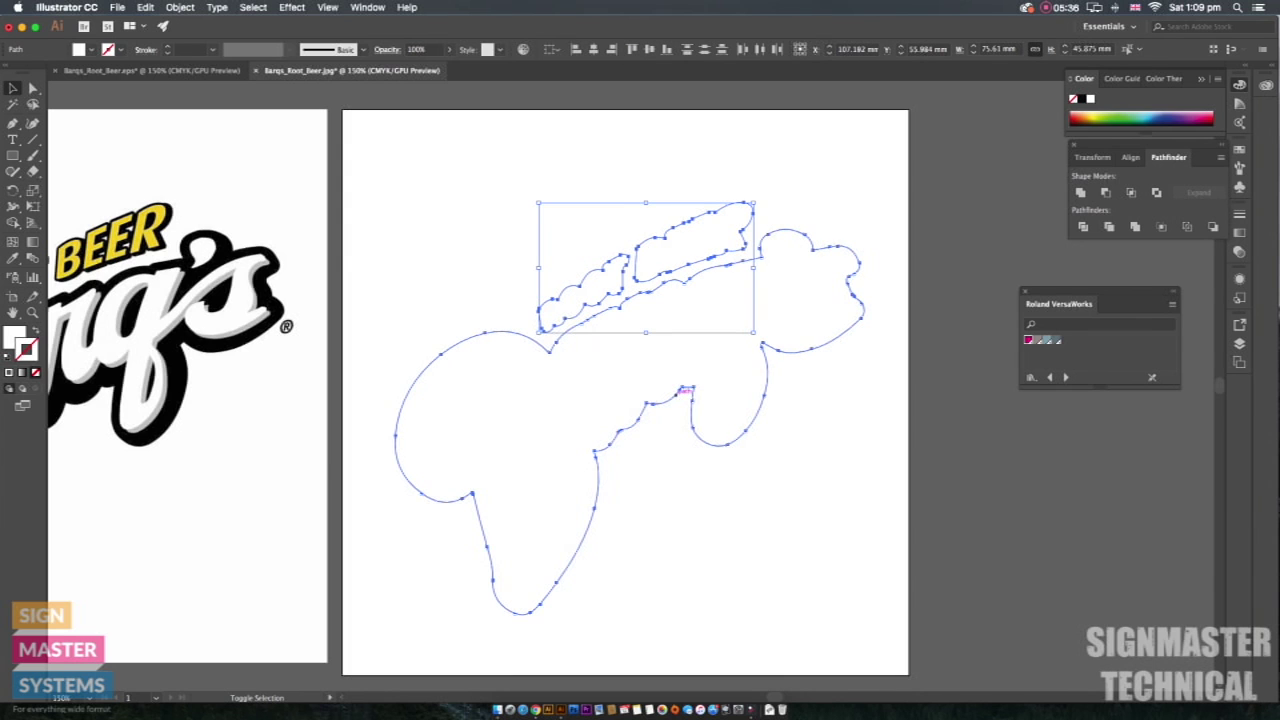
pyautogui.press('super+shift+z')
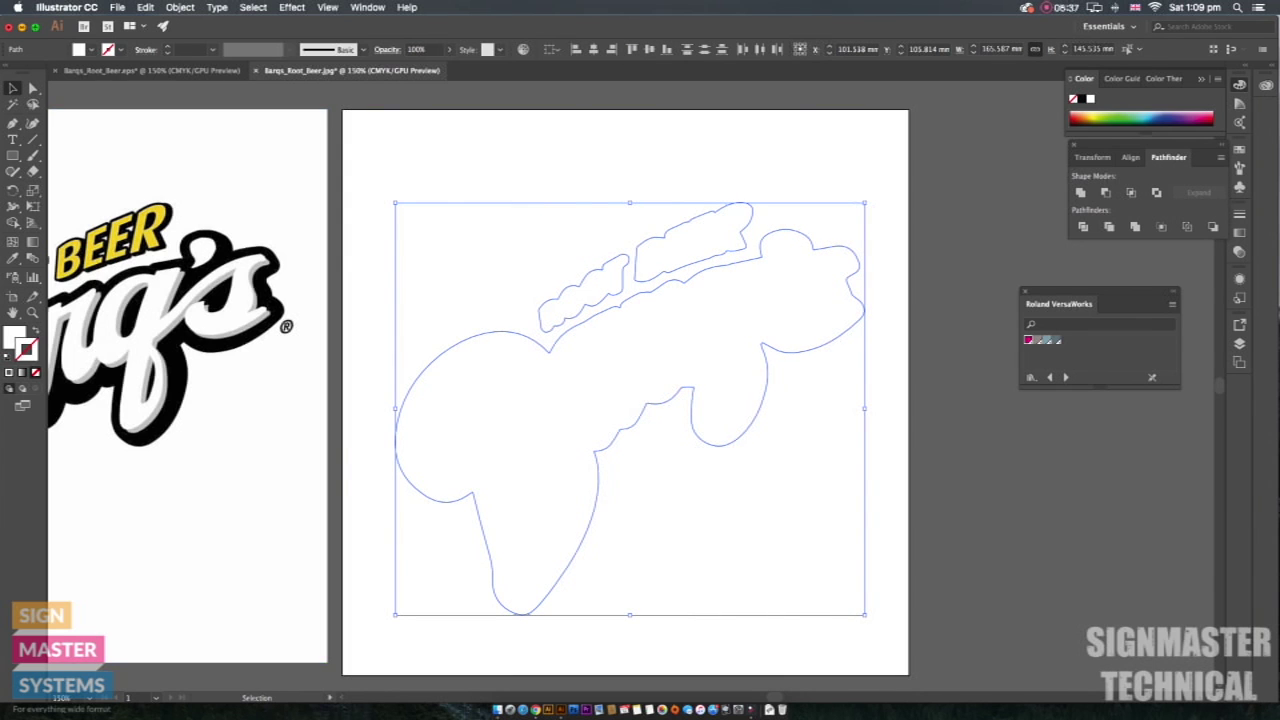
# Step: Offset the three silhouette paths outward by 12 mm with round joins, checking the preview
pyautogui.click(180, 7)
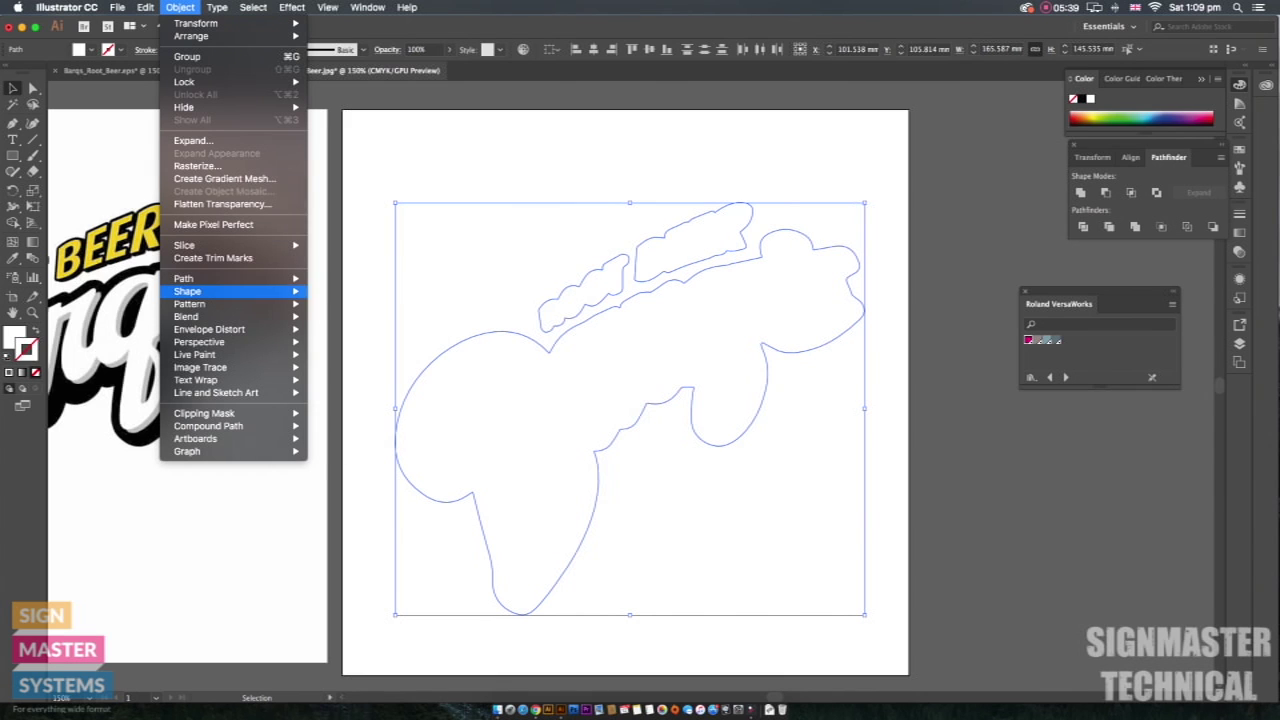
pyautogui.moveTo(183, 278)
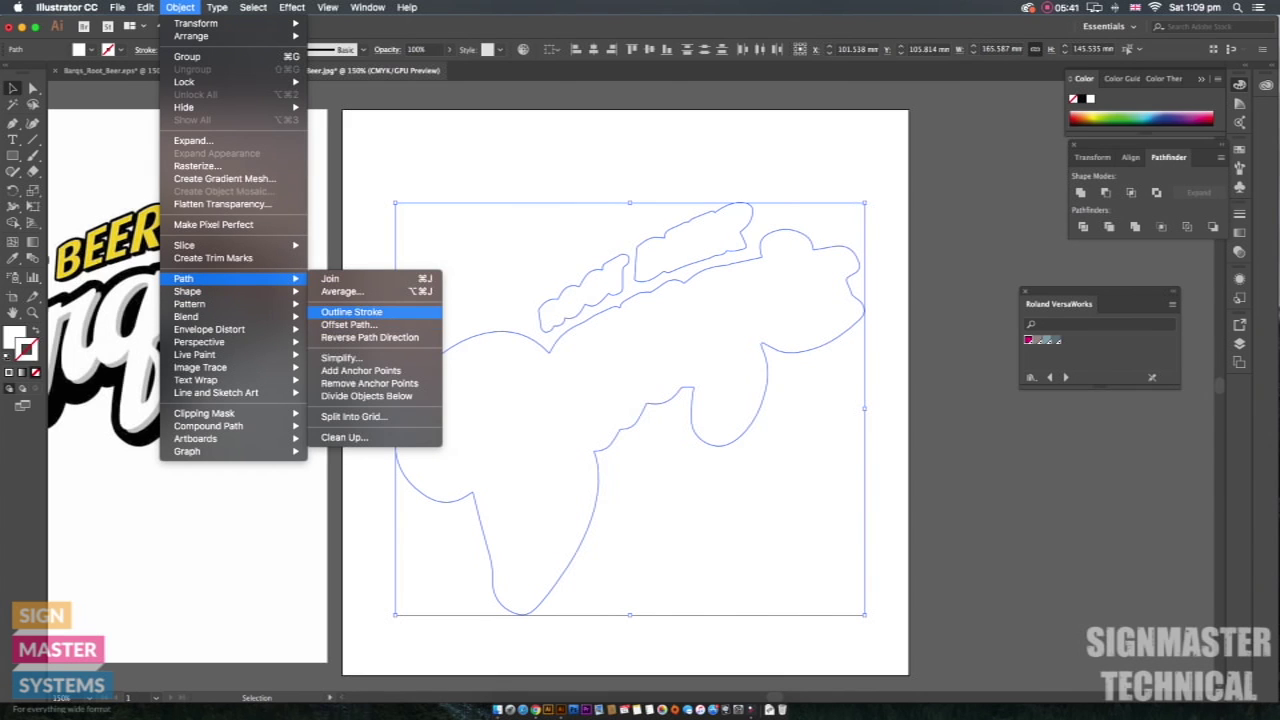
pyautogui.click(348, 324)
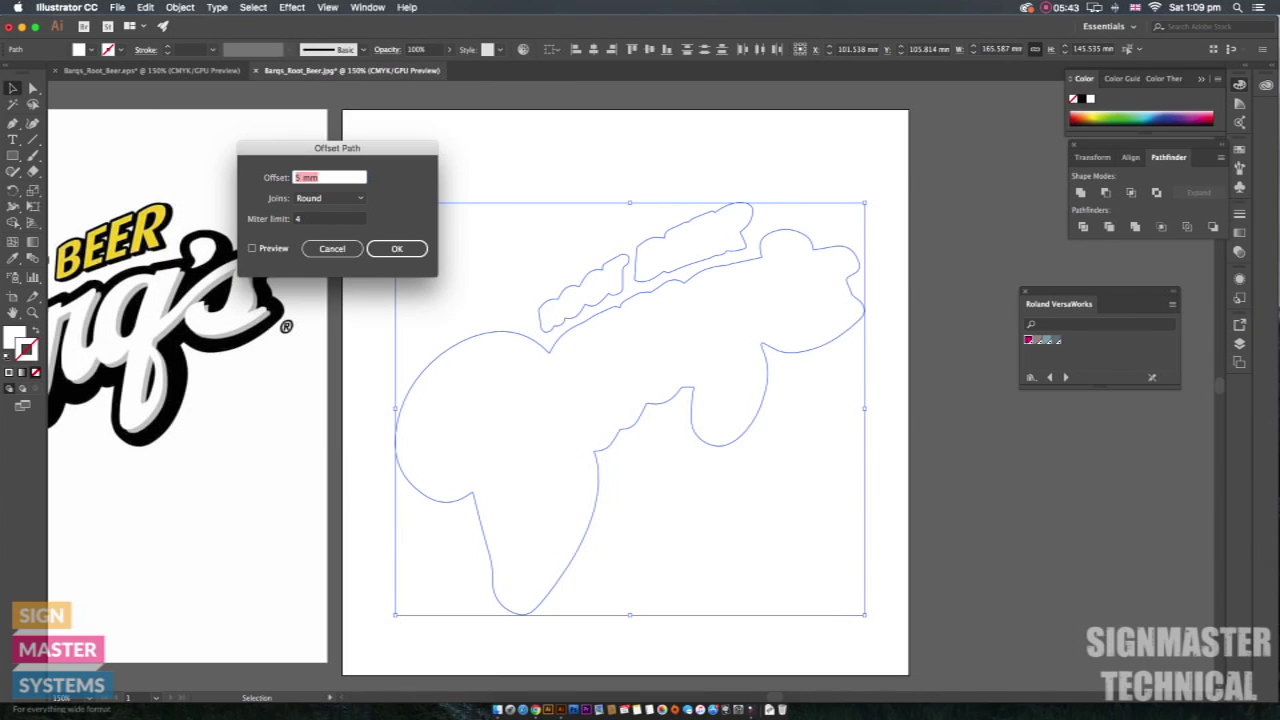
pyautogui.click(252, 248)
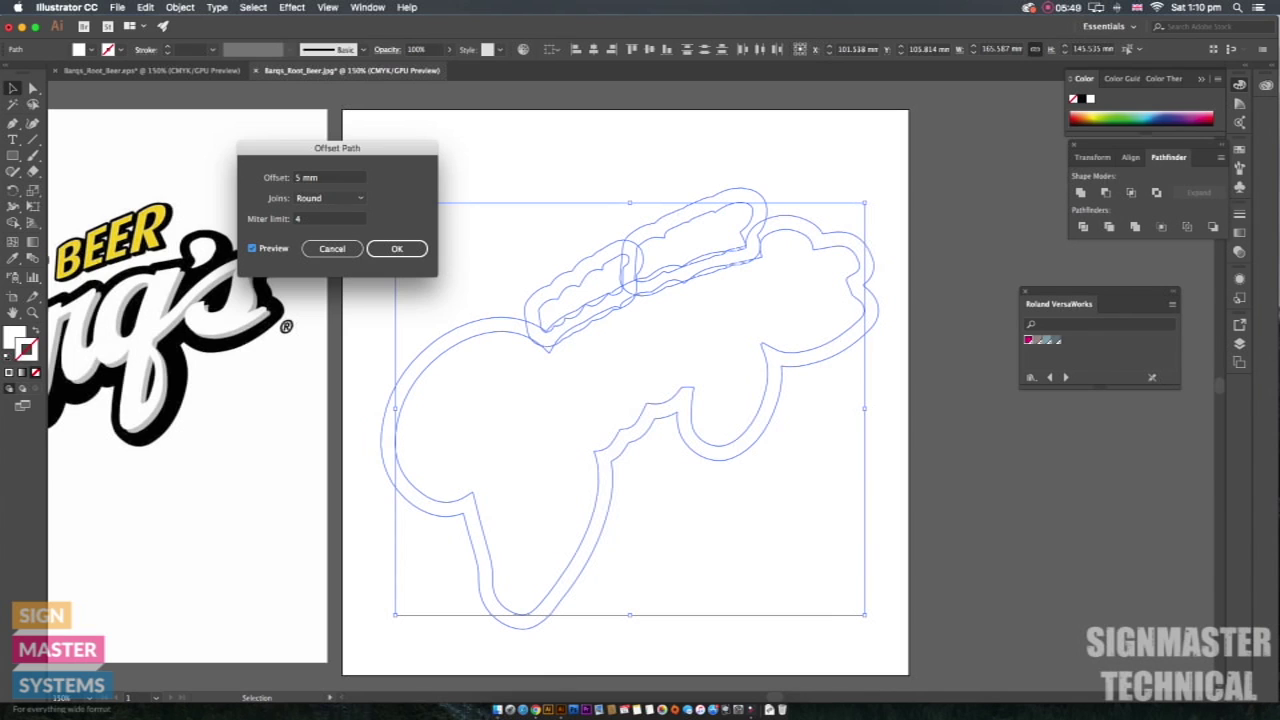
pyautogui.press('Tab')
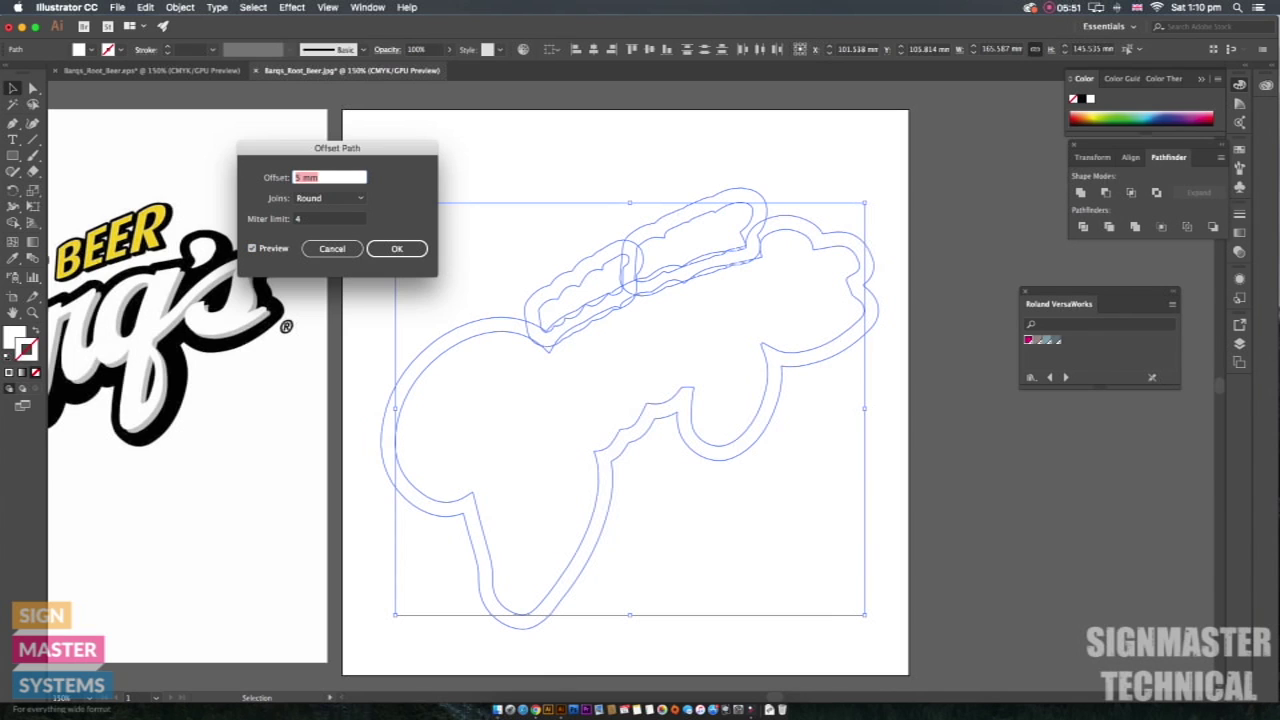
pyautogui.press('Up')
pyautogui.press('Up')
pyautogui.press('Up')
pyautogui.press('Up')
pyautogui.press('Up')
pyautogui.press('Up')
pyautogui.press('Up')
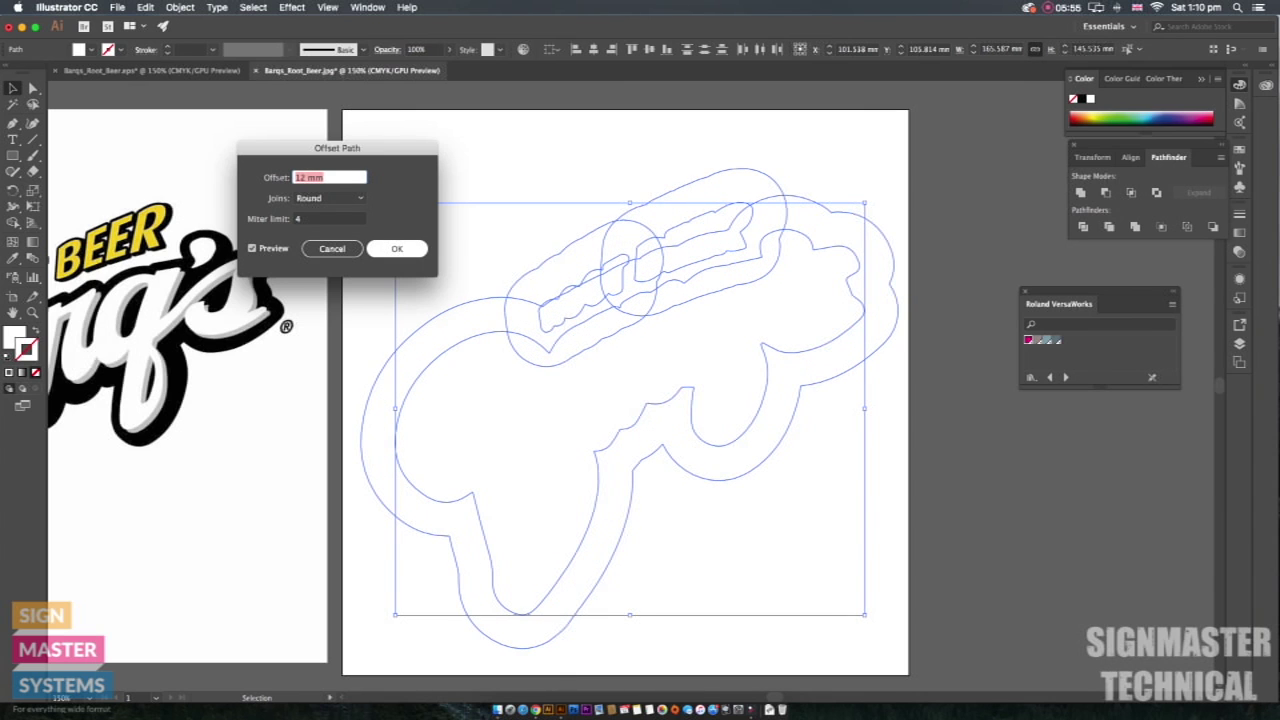
pyautogui.press('Return')
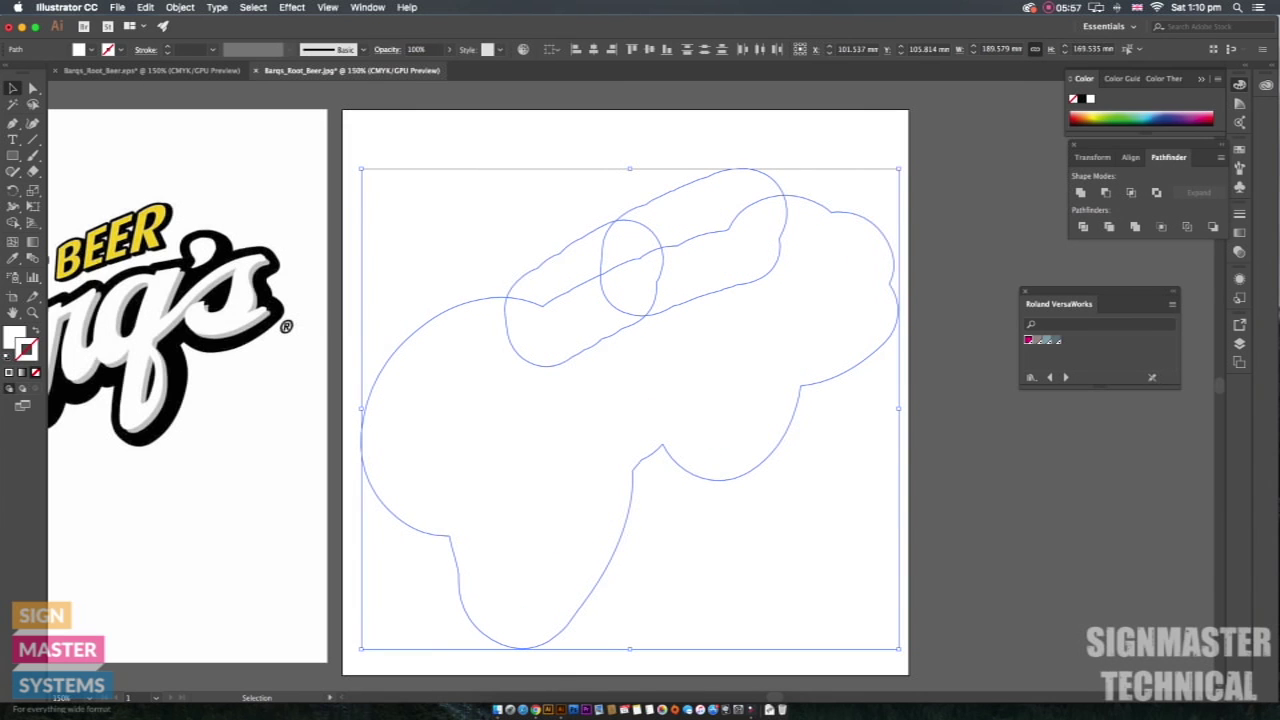
# Step: Unite the overlapping offset outlines into a single contour, set its fill to none, and deselect it
pyautogui.click(1080, 192)
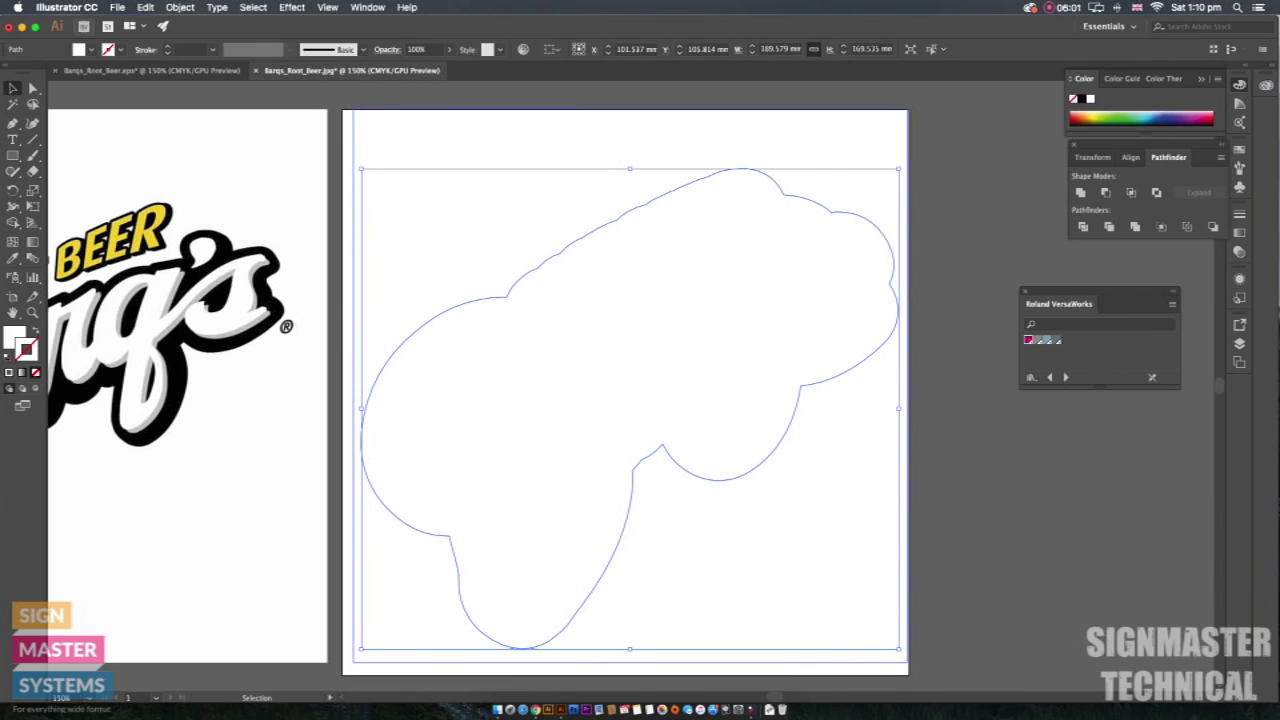
pyautogui.click(91, 49)
pyautogui.click(13, 72)
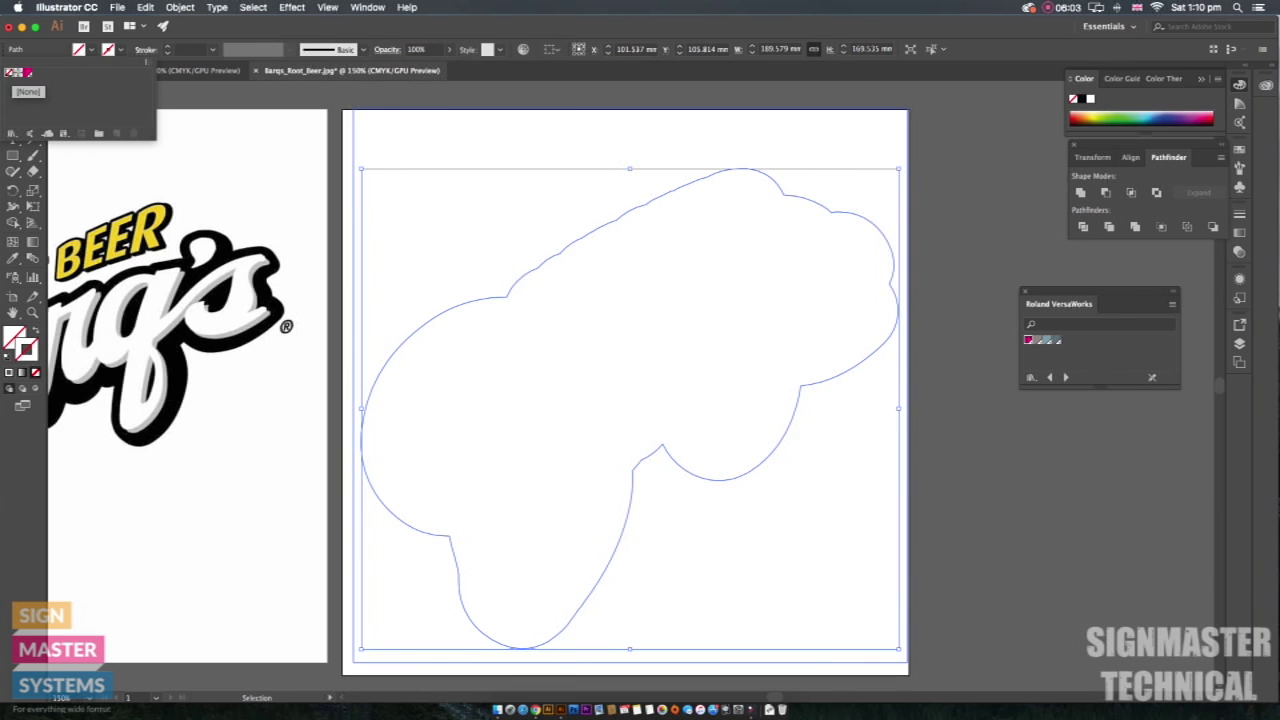
pyautogui.click(367, 7)
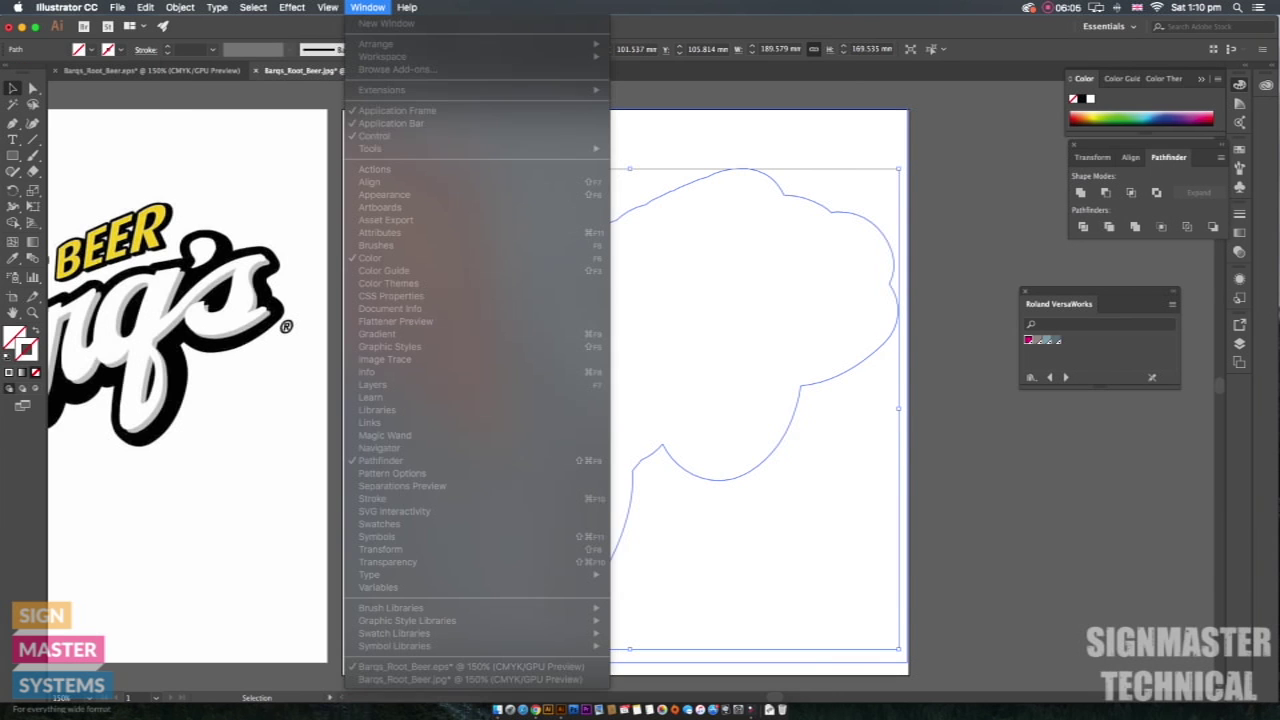
pyautogui.press('Escape')
pyautogui.press('super+shift+a')
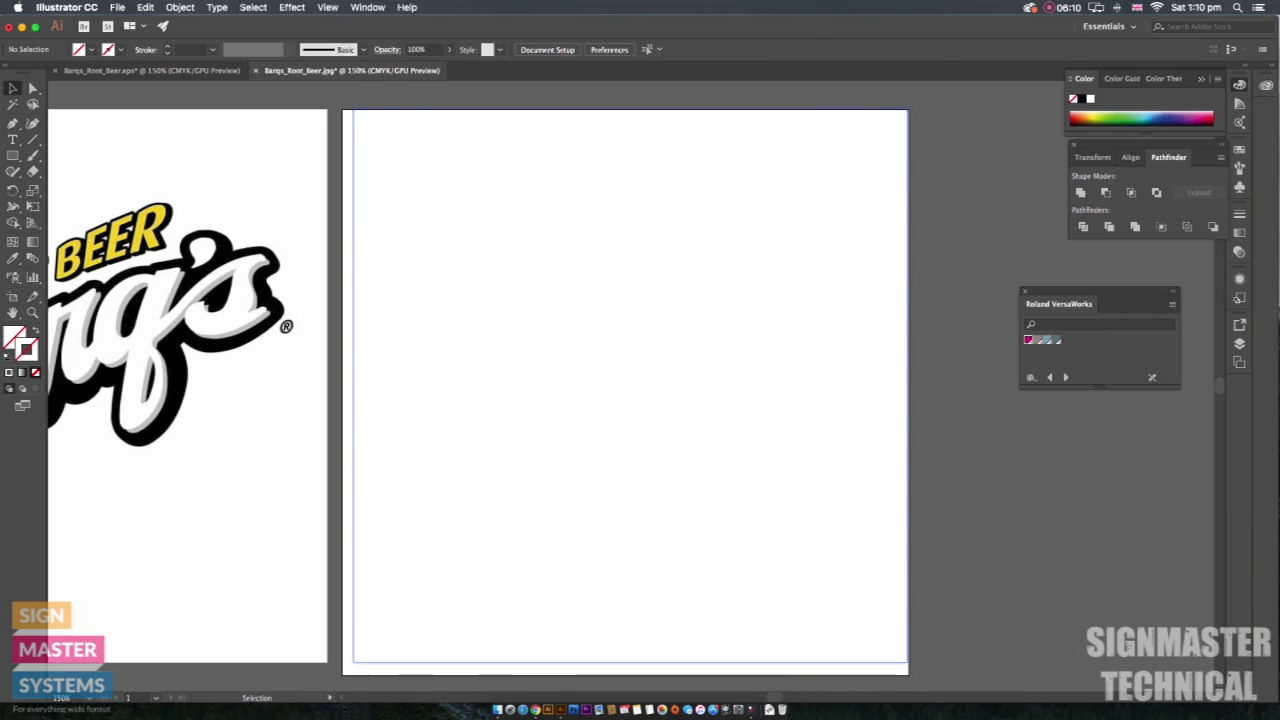
# Step: Reselect the united contour and apply the magenta CutContour swatch from the Roland VersaWorks library to its stroke
pyautogui.click(577, 285)
pyautogui.click(523, 279)
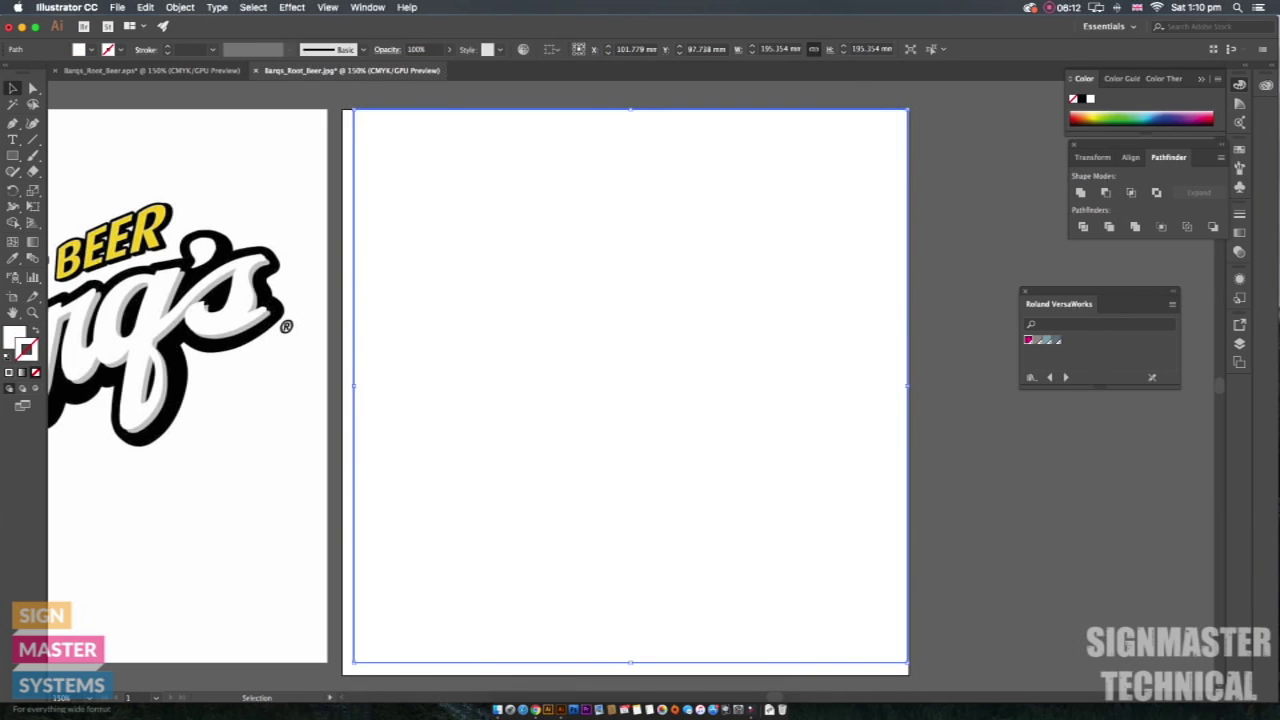
pyautogui.click(520, 277)
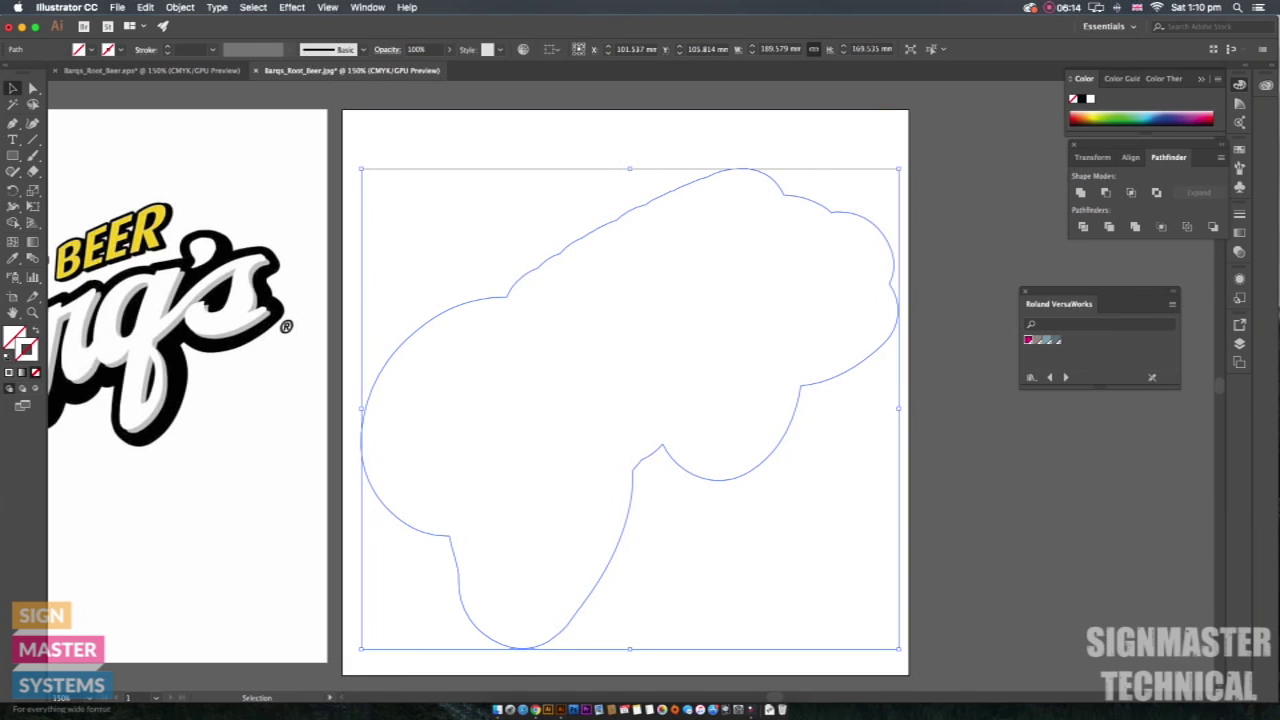
pyautogui.click(367, 7)
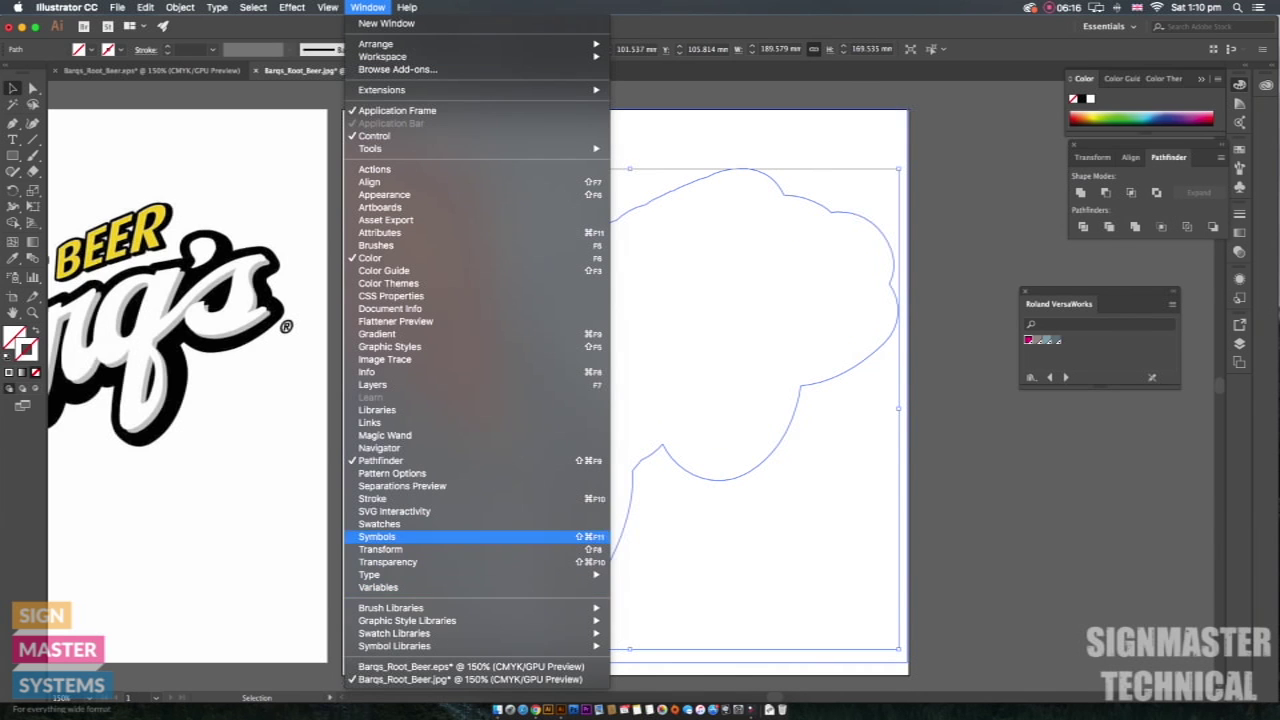
pyautogui.moveTo(540, 633)
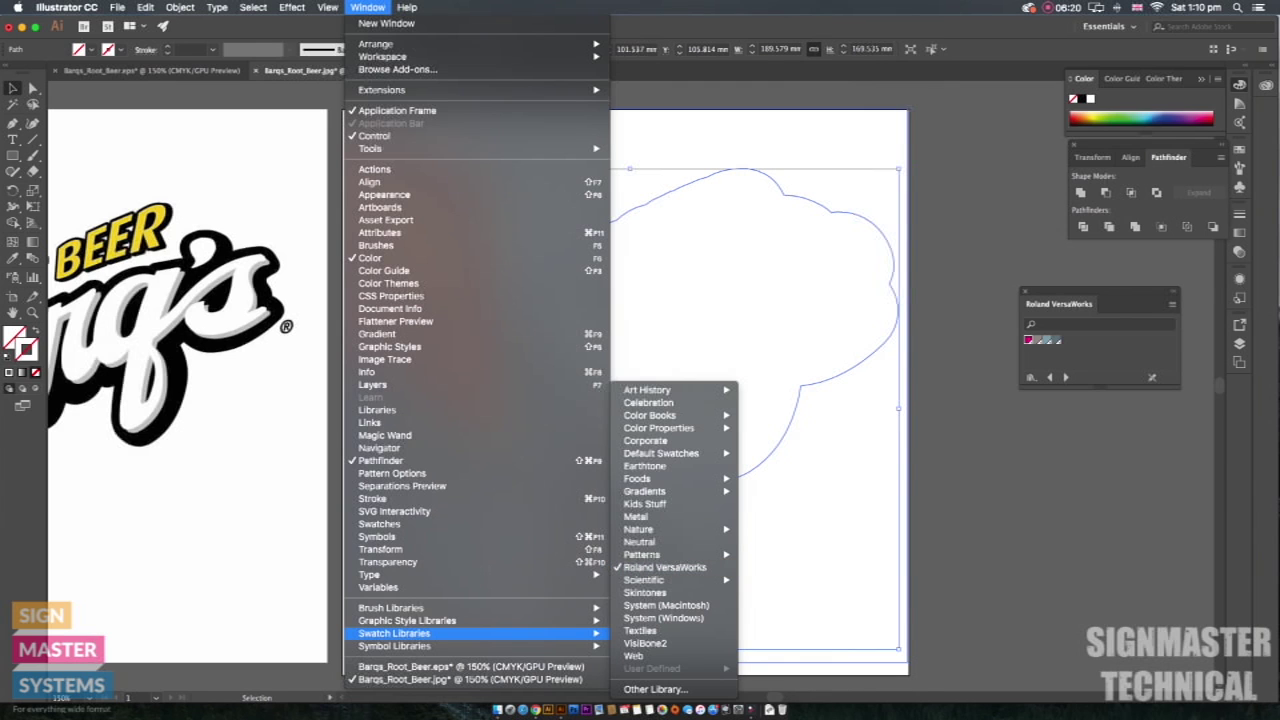
pyautogui.press('Escape')
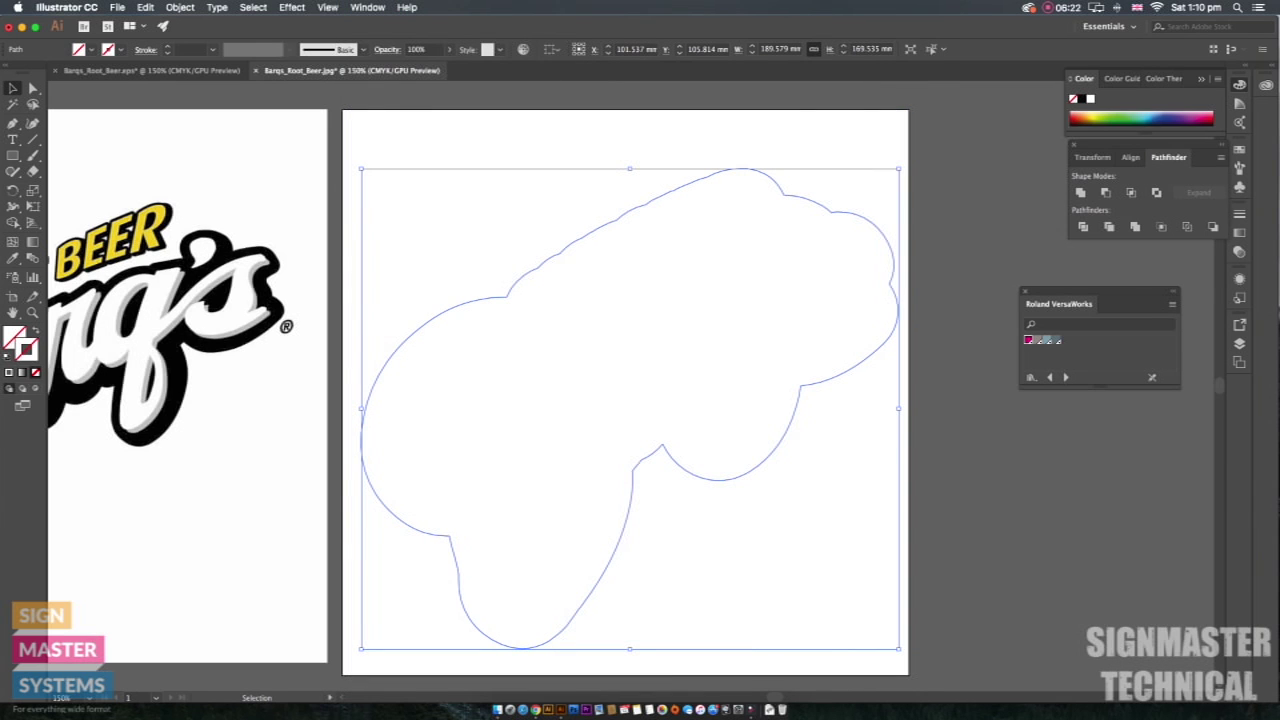
pyautogui.click(1028, 340)
pyautogui.press('super+shift+a')
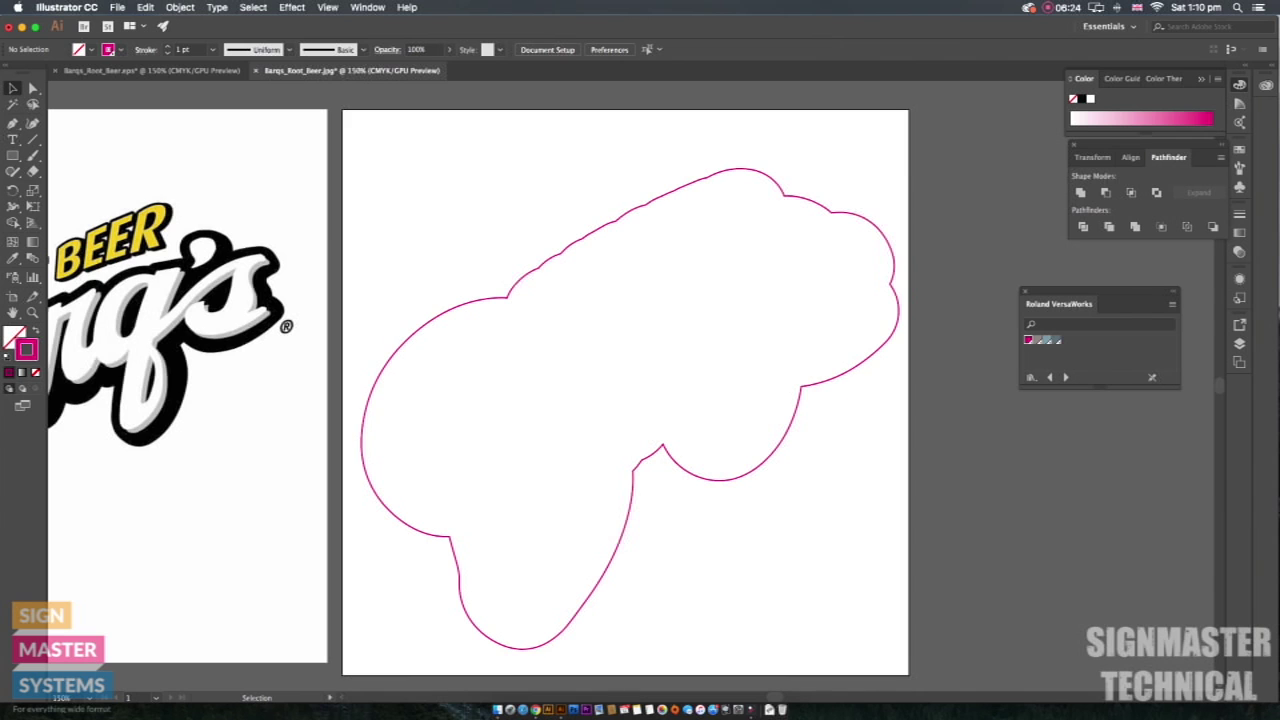
# Step: Delete the leftover trace pieces inside the cut contour, including the ROOT silhouette, and leave isolation mode
pyautogui.click(585, 294)
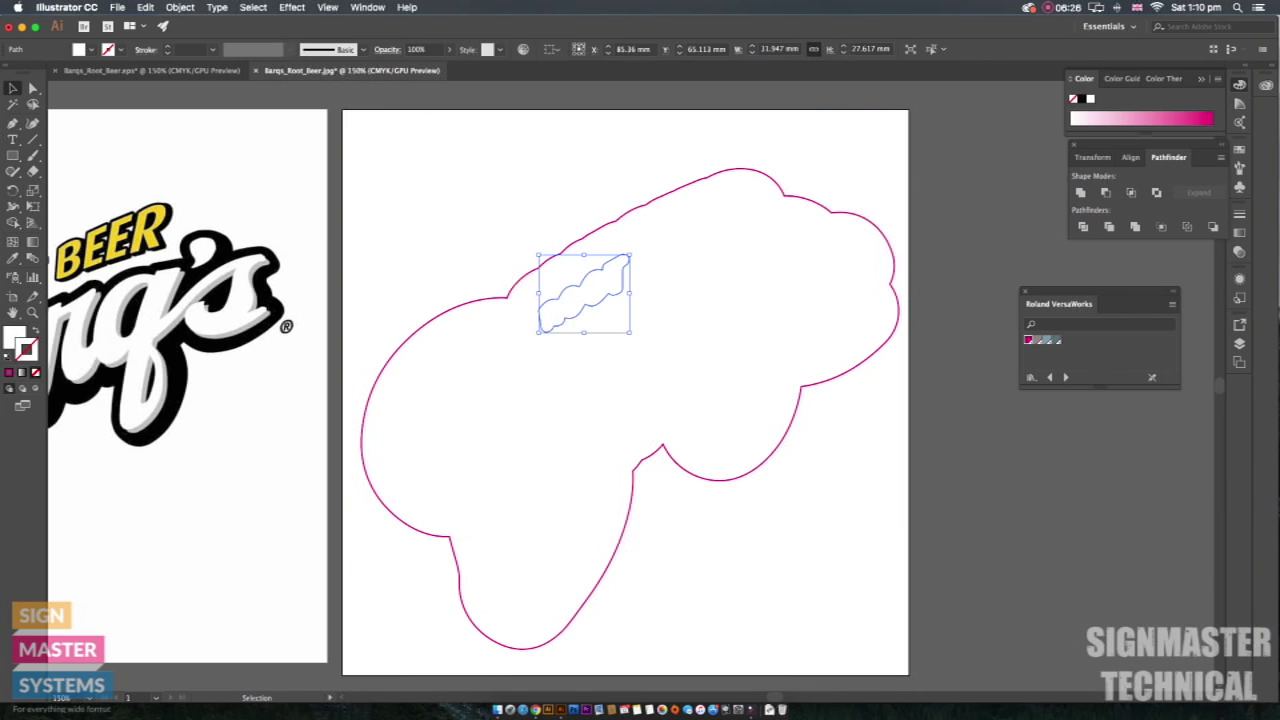
pyautogui.press('Delete')
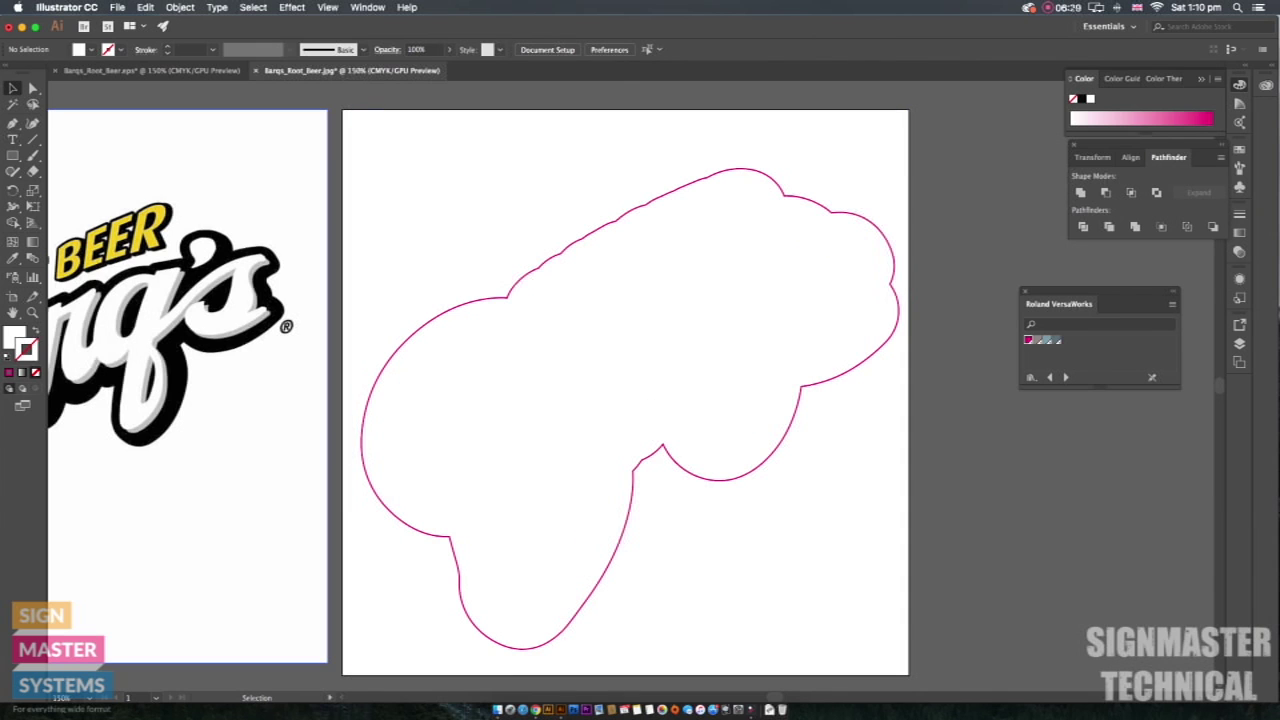
pyautogui.click(356, 112)
pyautogui.doubleClick(357, 112)
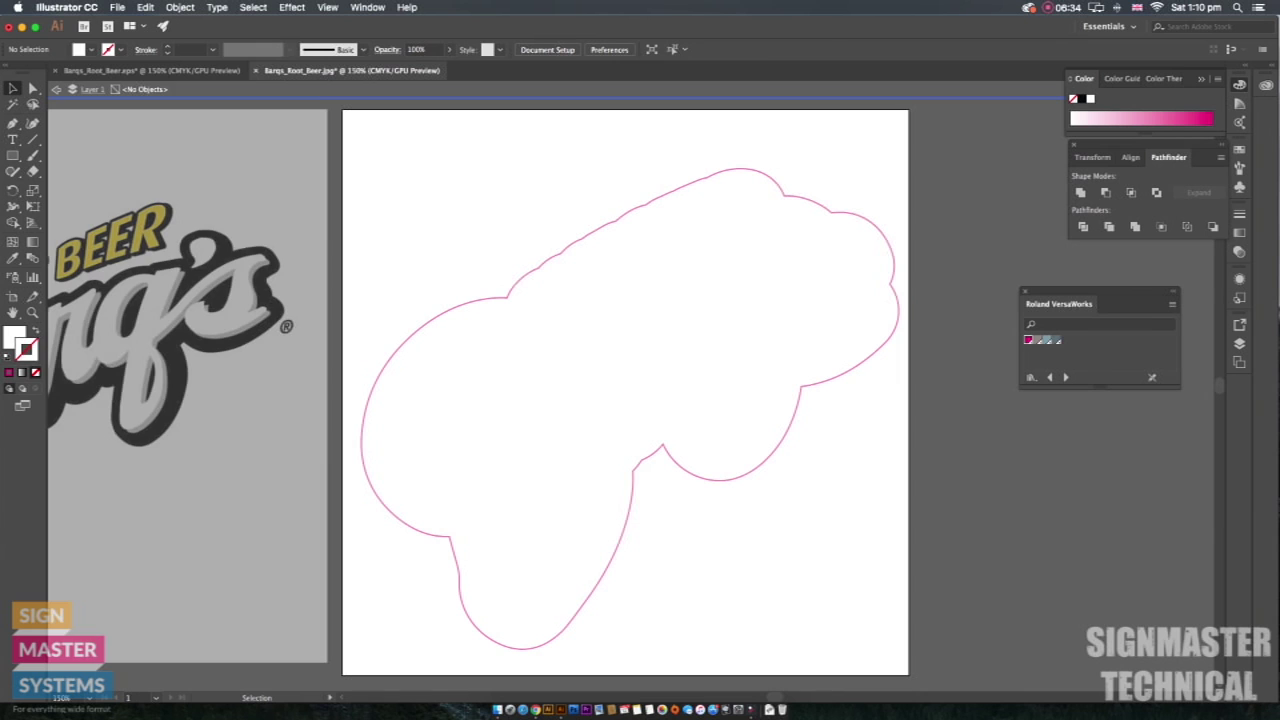
pyautogui.press('Escape')
# Step: Move the bitmap logo onto the artboard inside the cut contour and nudge the contour to X 99.772 mm, Y 106.873 mm around it
pyautogui.moveTo(240, 282); pyautogui.dragTo(806, 290)
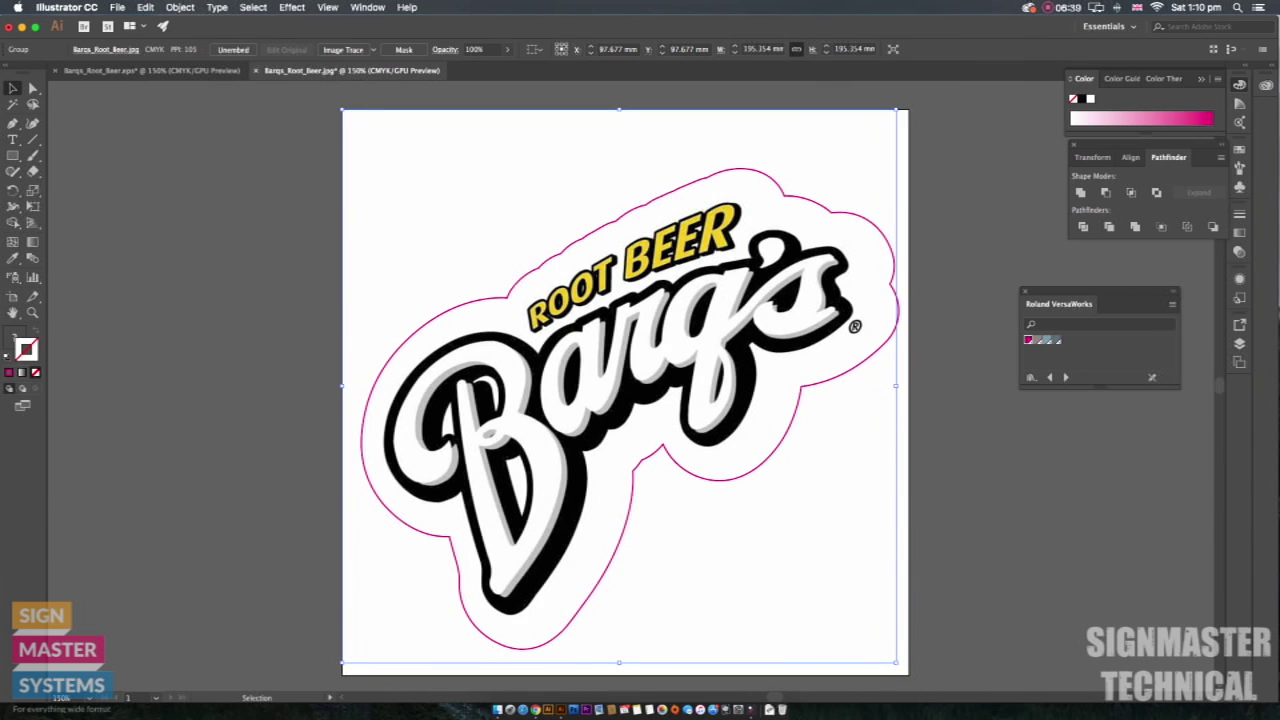
pyautogui.click(815, 196)
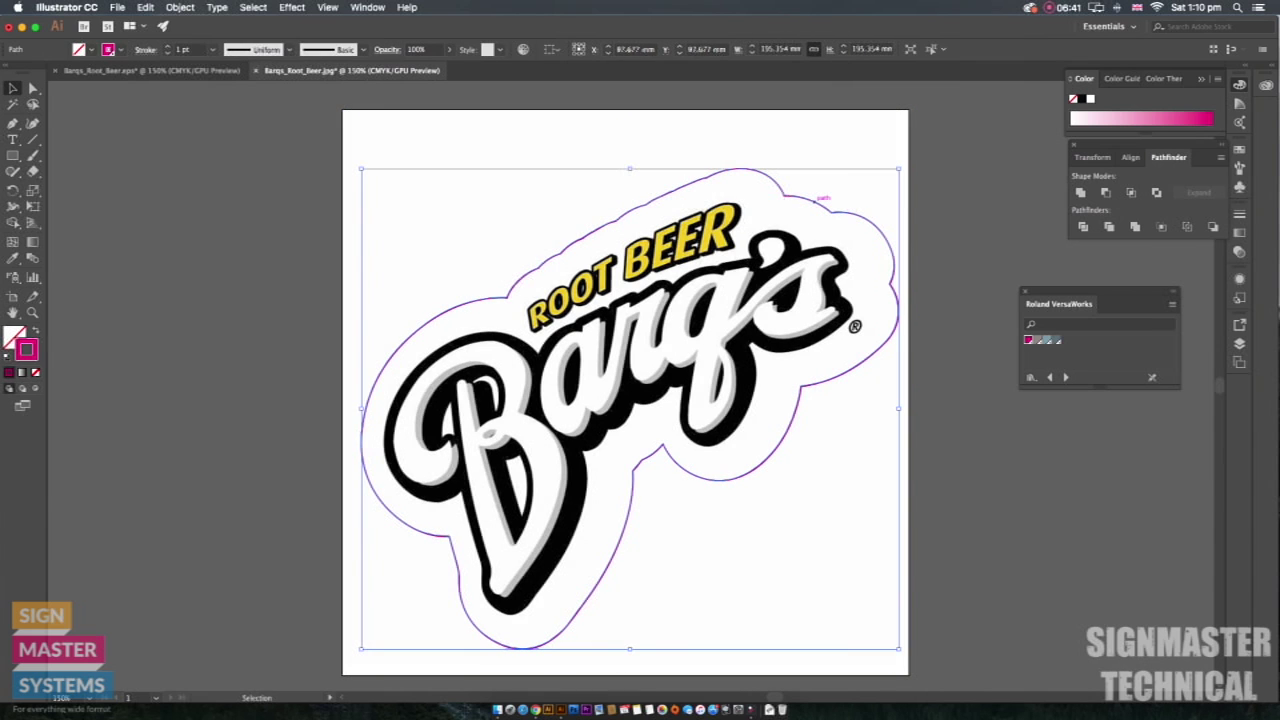
pyautogui.press('Left')
pyautogui.press('Left')
pyautogui.press('Left')
pyautogui.press('Left')
pyautogui.press('Left')
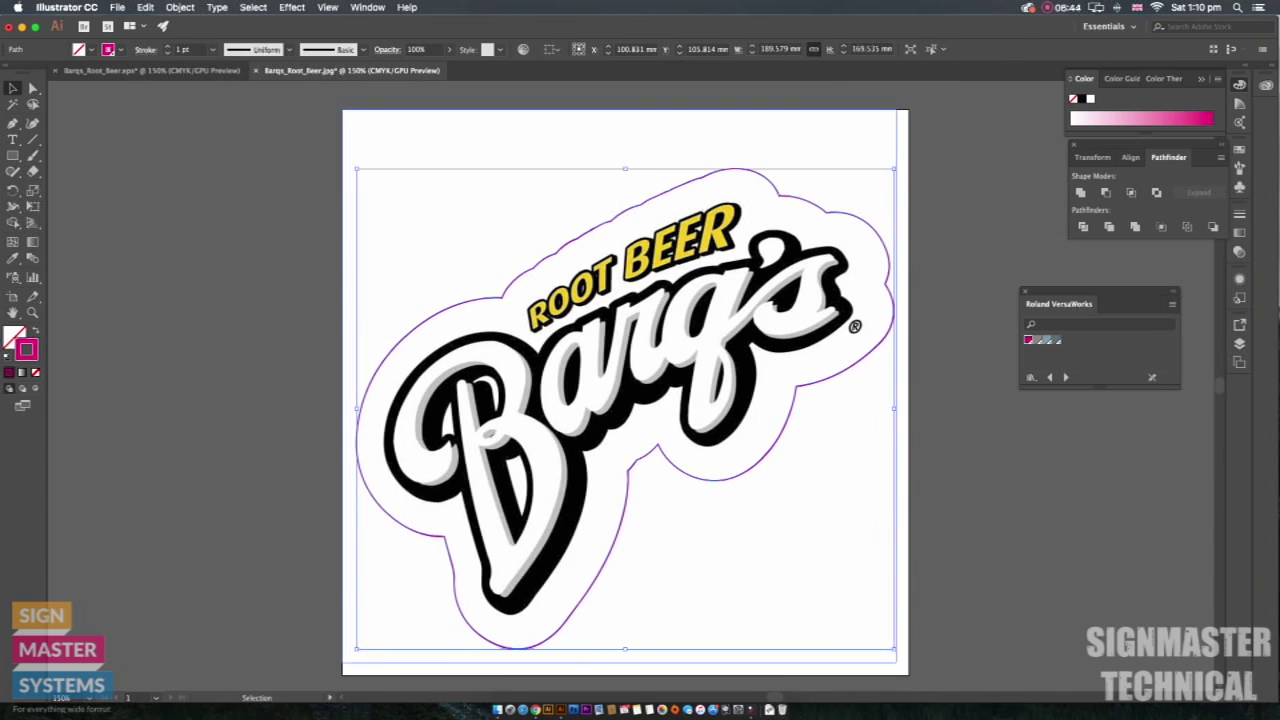
pyautogui.press('Down')
pyautogui.press('Down')
pyautogui.press('Down')
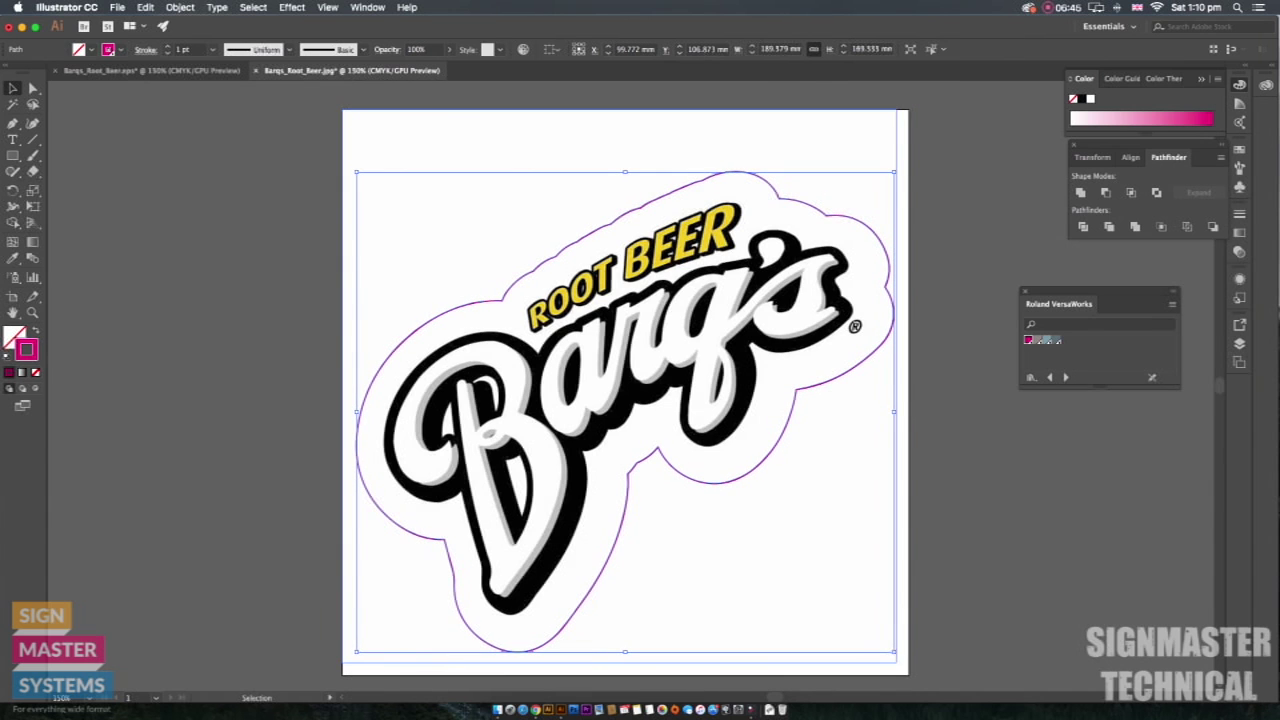
pyautogui.press('shift+super+a')
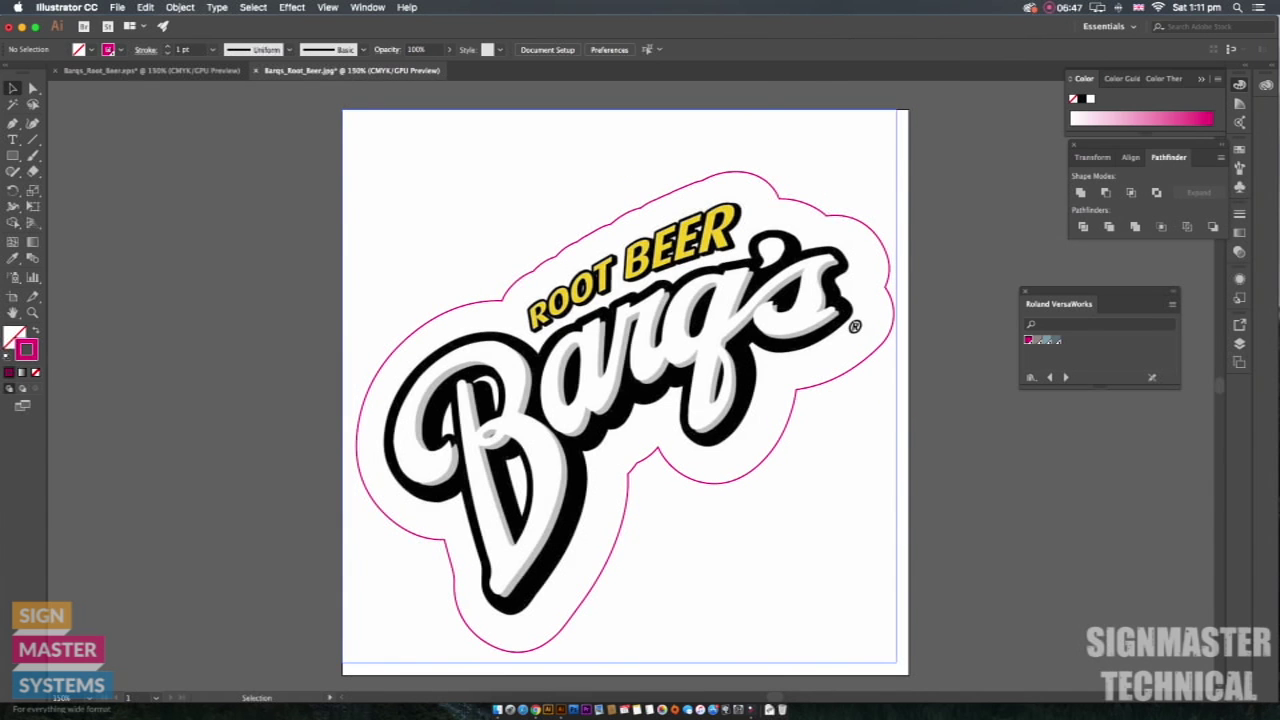